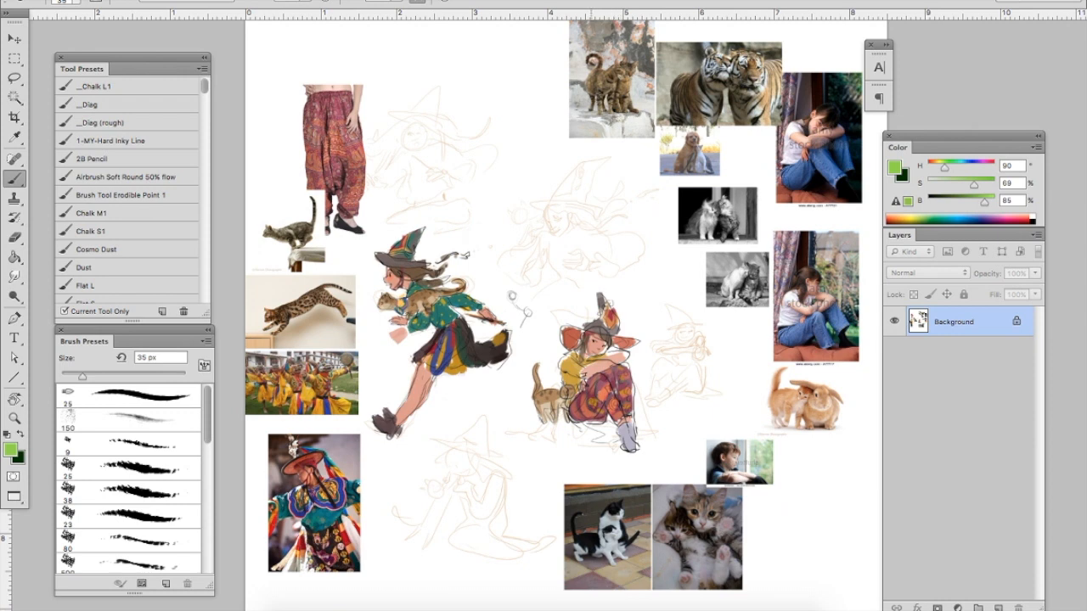
- On a new layer, circle seven of the cat and tiger reference photos in green
key(super+alt+shift+n)
drag(639, 51, 752, 45)
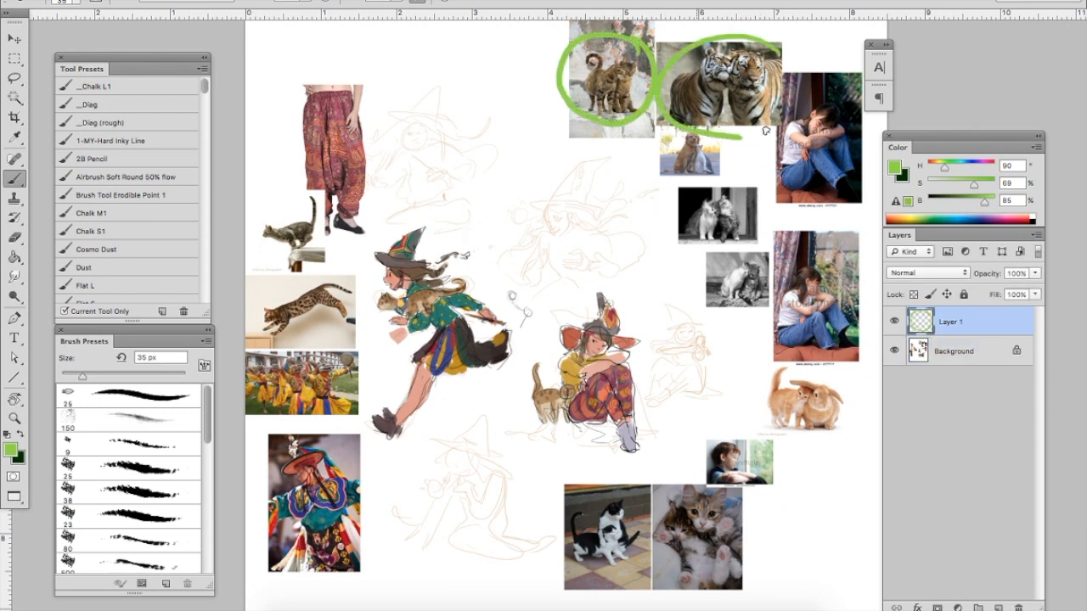
mouse_move(683, 126)
mouse_down()
mouse_move(717, 170)
mouse_move(715, 136)
mouse_up()
mouse_move(731, 199)
mouse_down()
mouse_move(692, 245)
mouse_move(747, 197)
mouse_up()
mouse_move(758, 258)
mouse_down()
mouse_move(717, 316)
mouse_move(759, 269)
mouse_up()
mouse_move(809, 375)
mouse_down()
mouse_move(743, 381)
mouse_move(841, 418)
mouse_move(830, 361)
mouse_up()
mouse_move(606, 499)
mouse_down()
mouse_move(609, 565)
mouse_move(622, 494)
mouse_up()
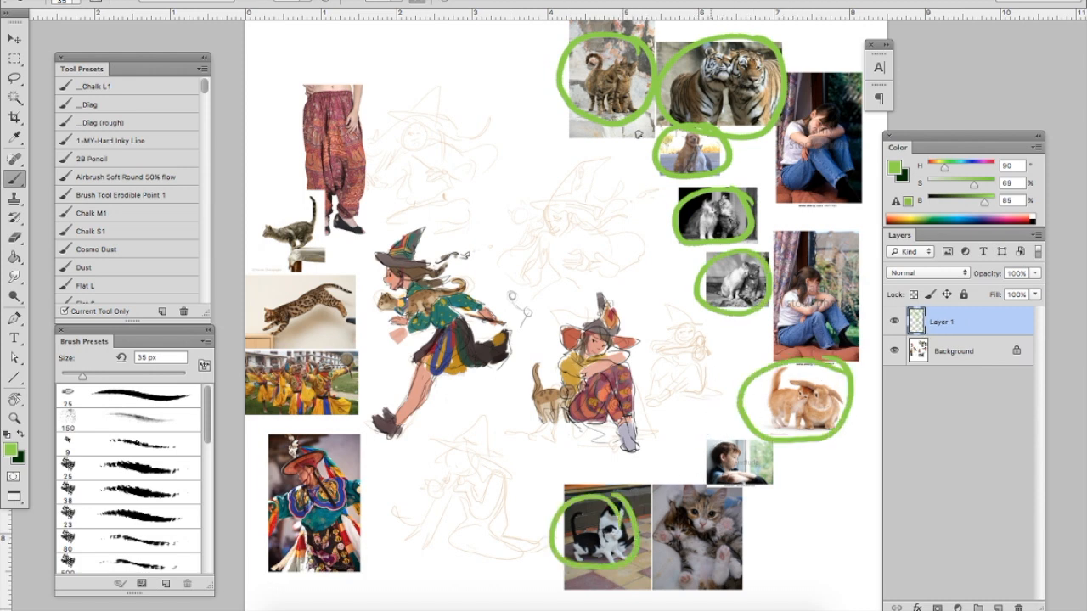
- Write "6?!" in green over the faint witch sketch and try circling the cat beside the seated witch
mouse_move(592, 200)
mouse_down()
mouse_move(567, 225)
mouse_move(627, 225)
mouse_up()
click(615, 238)
click(632, 238)
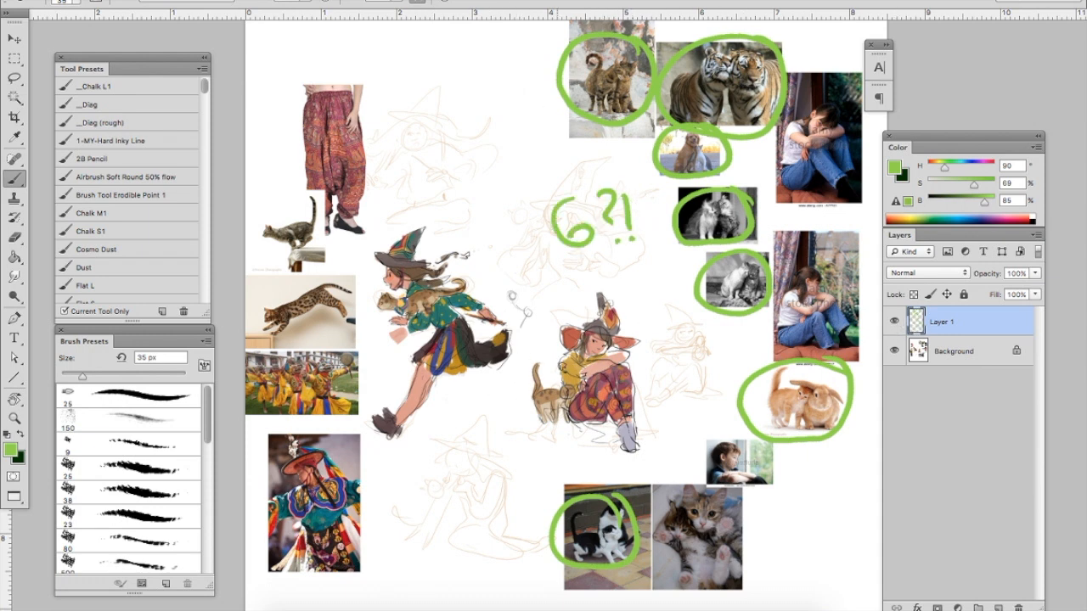
mouse_move(550, 357)
mouse_down()
mouse_move(557, 428)
mouse_move(527, 403)
mouse_move(579, 374)
mouse_move(552, 429)
mouse_up()
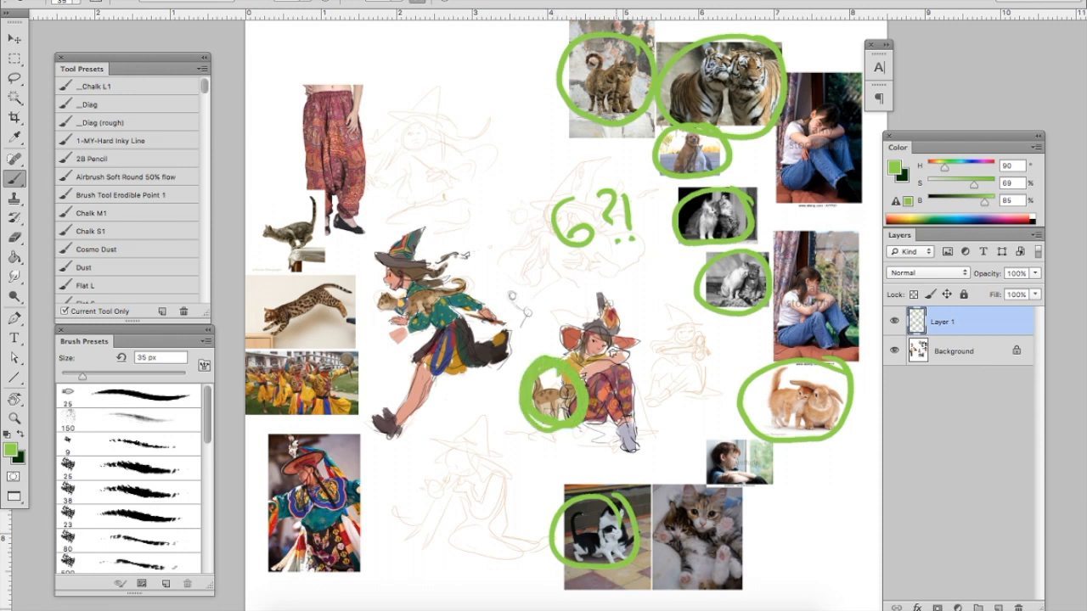
key(ctrl+z)
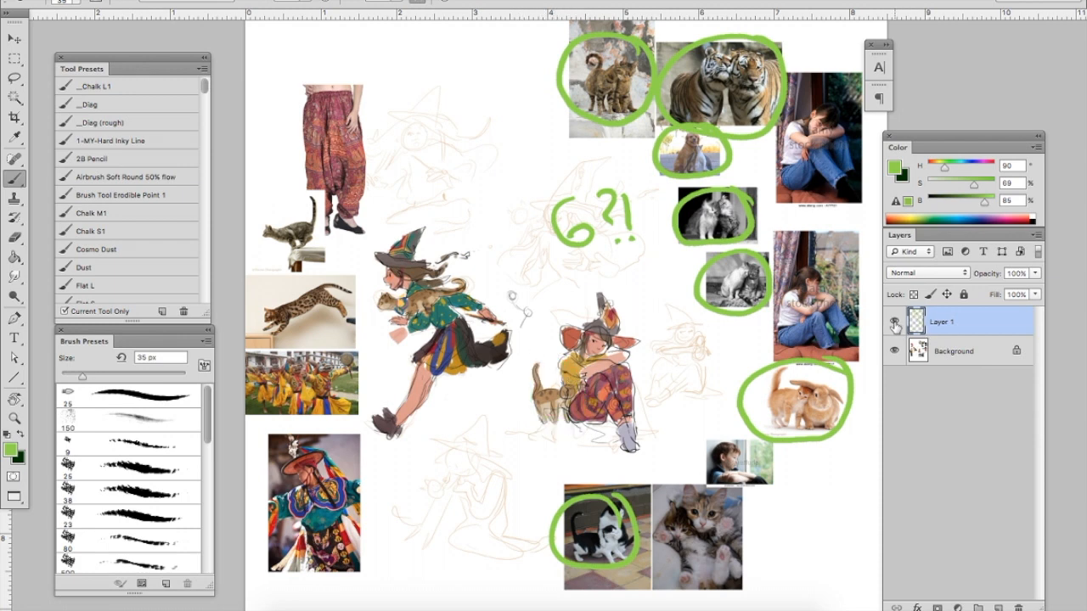
- Set the brush colour to red with hue 0 and delete the green "6?!" note
drag(974, 166, 926, 167)
key(l)
drag(608, 153, 625, 158)
key(Delete)
key(ctrl+d)
key(e)
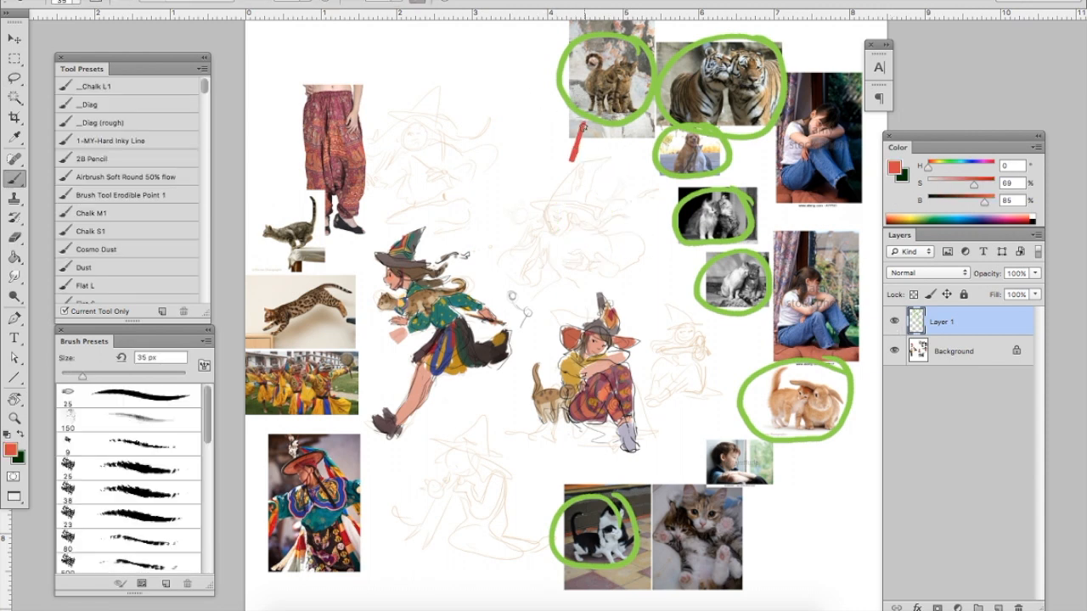
- On a new layer, draw a red arrow to the two-cats photo and trace the cats' tails and bodies
click(998, 606)
key(b)
mouse_move(593, 108)
mouse_down()
mouse_move(617, 119)
mouse_move(606, 120)
mouse_move(622, 111)
mouse_move(589, 109)
mouse_up()
mouse_move(585, 61)
mouse_down()
mouse_move(601, 60)
mouse_move(601, 77)
mouse_move(584, 102)
mouse_up()
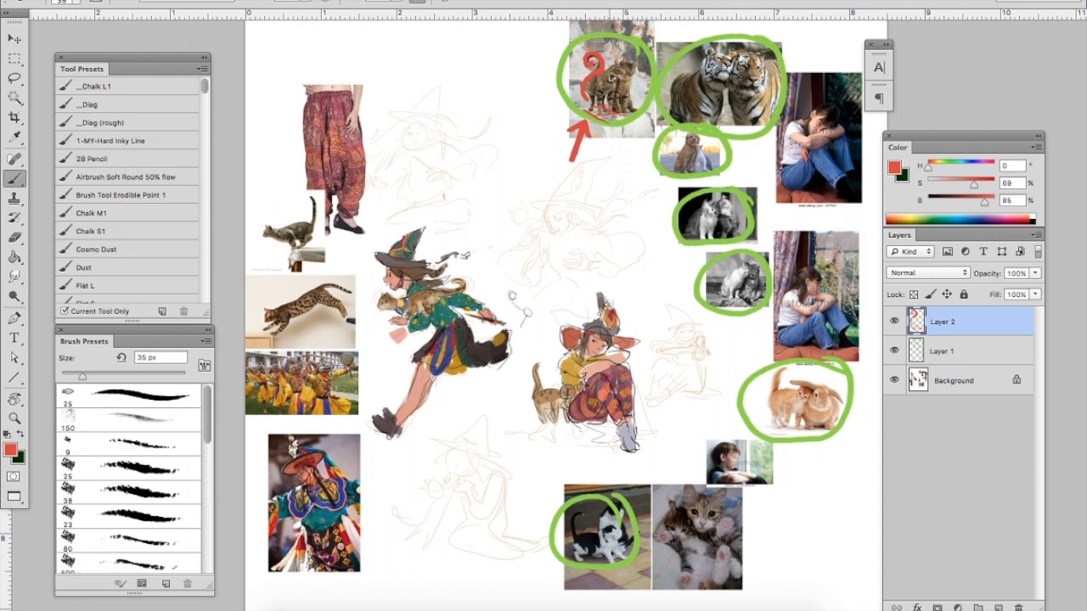
drag(615, 60, 614, 111)
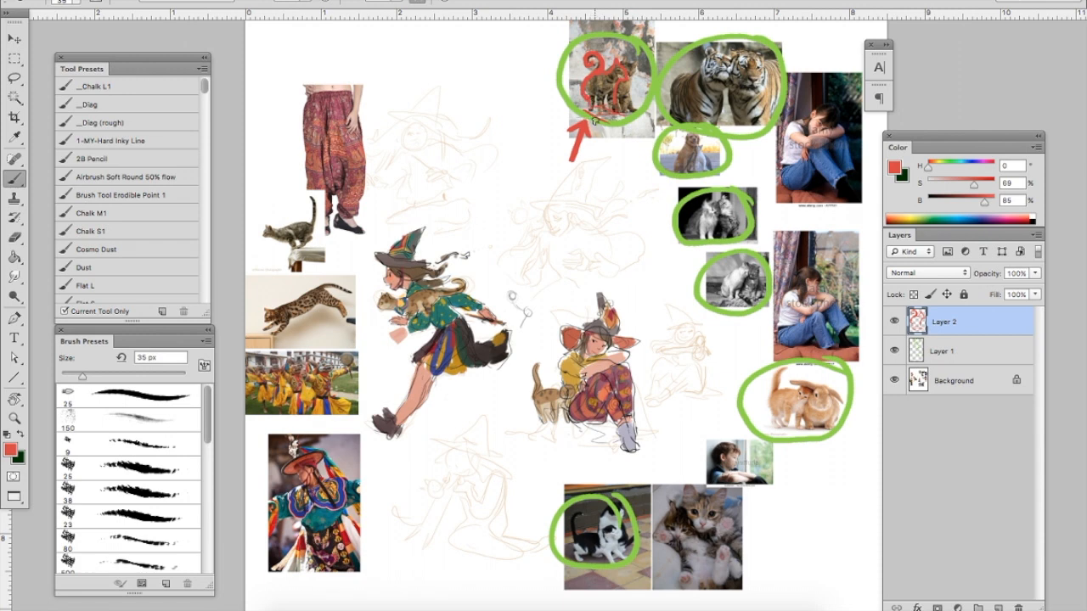
- On a new layer, repaint the seated witch's cat with a curled tail, using colours sampled from the artwork
click(998, 607)
alt+click(565, 391)
alt+click(541, 370)
alt+click(534, 377)
drag(535, 365, 534, 399)
alt+click(536, 386)
alt+click(550, 391)
alt+click(566, 388)
alt+click(592, 316)
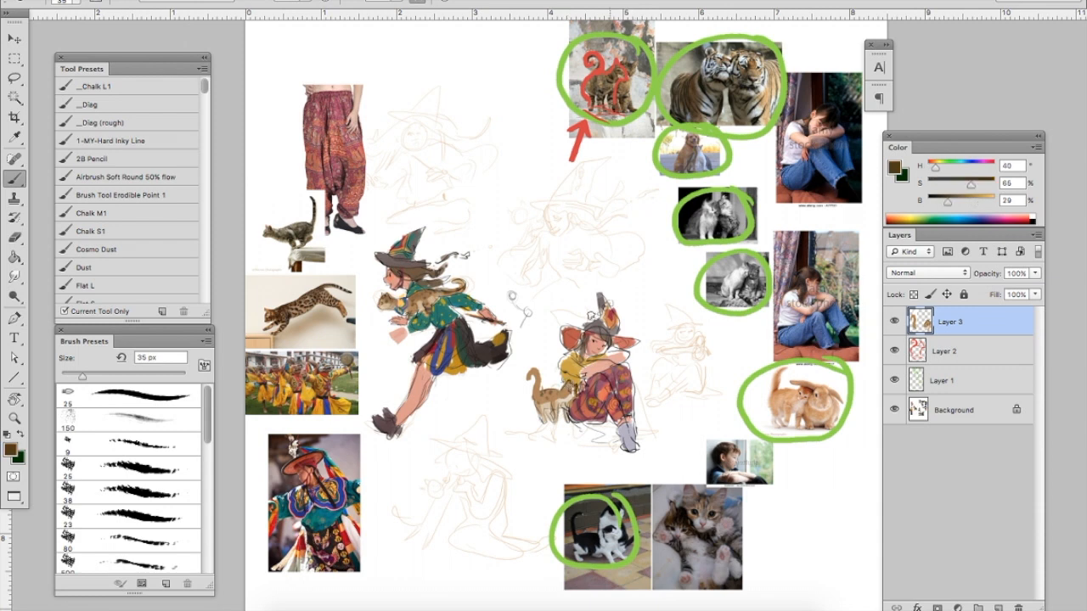
- Sample the reddish hat colour and draw a curved arrow with a small mark beside the cat's tail
alt+click(571, 336)
mouse_move(533, 358)
mouse_down()
mouse_move(509, 396)
mouse_move(515, 390)
mouse_up()
drag(533, 344, 544, 344)
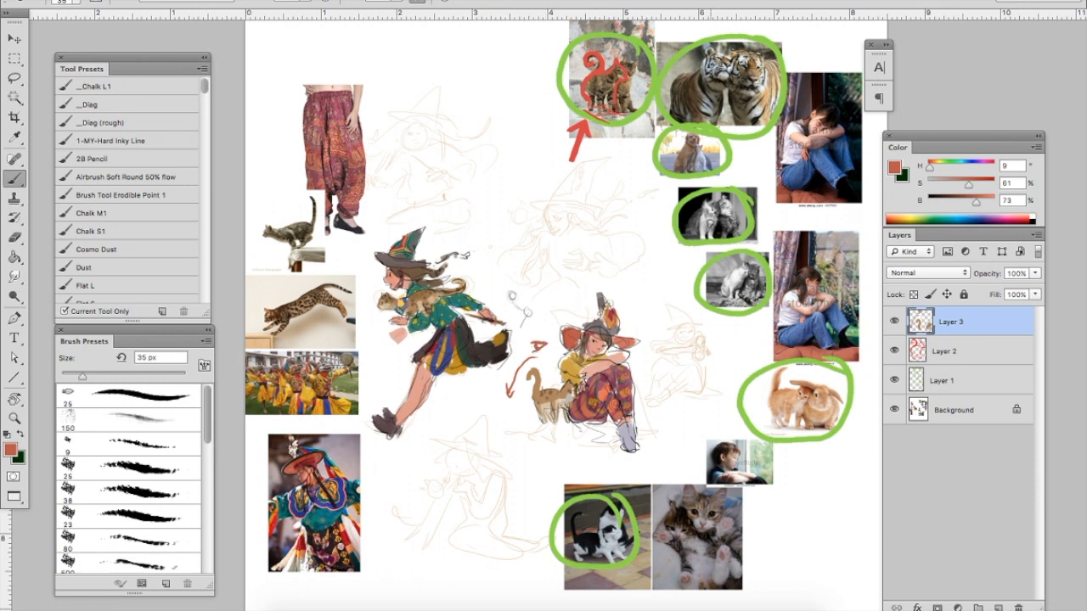
- Refine the cat's head where it leans against the witch, using sampled tan, brown and off-white colours
alt+click(573, 386)
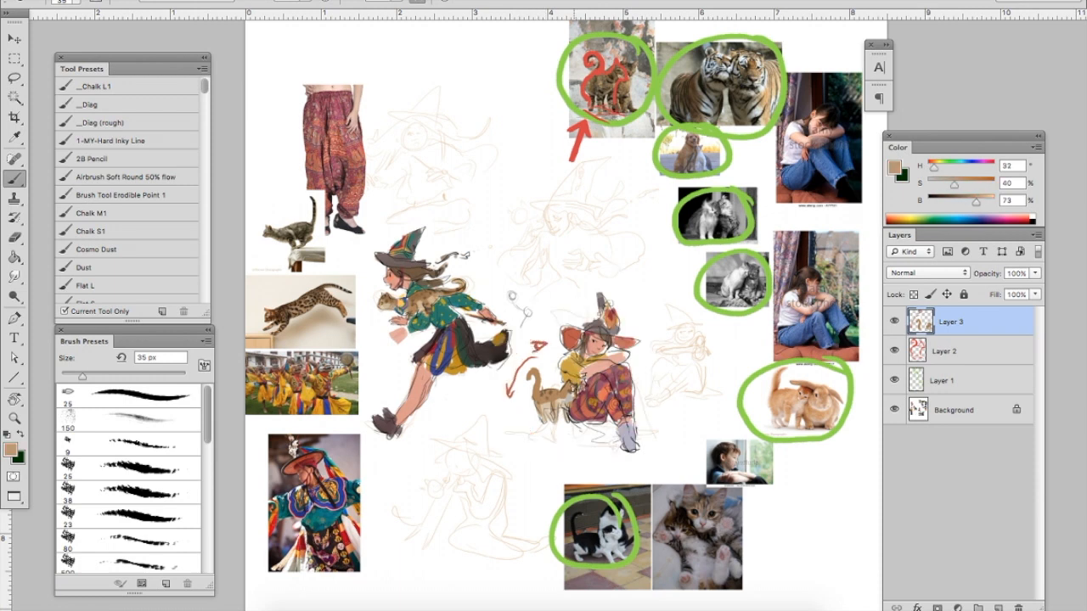
alt+click(581, 370)
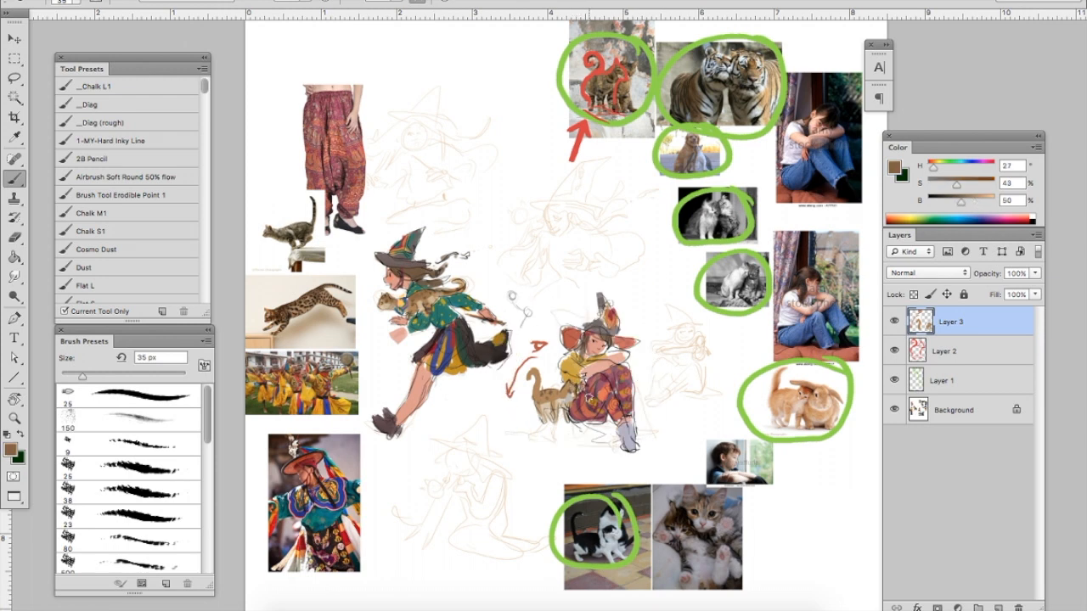
alt+click(581, 396)
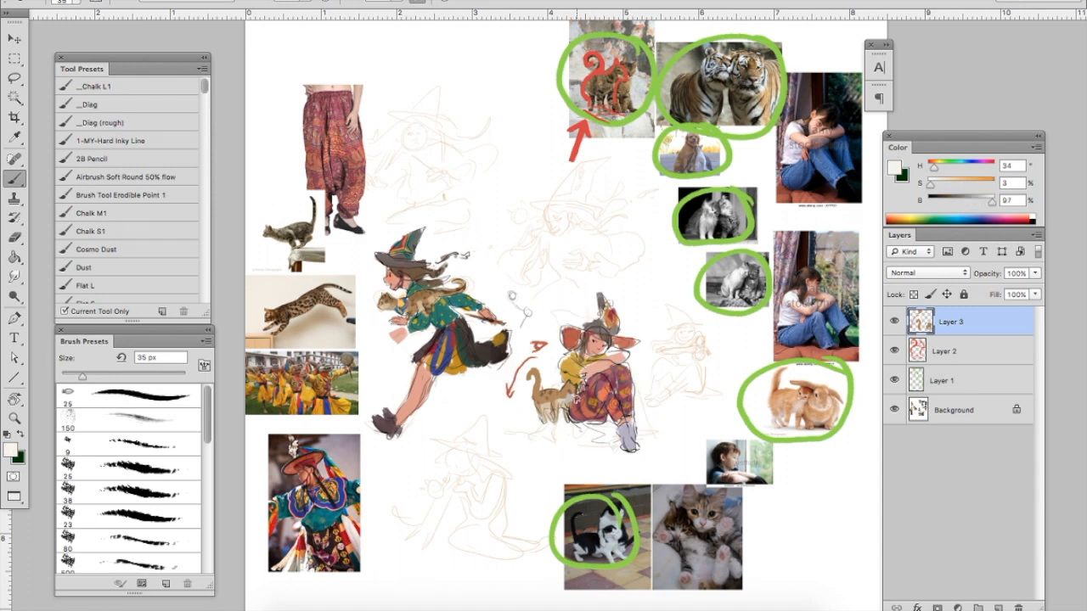
alt+click(577, 355)
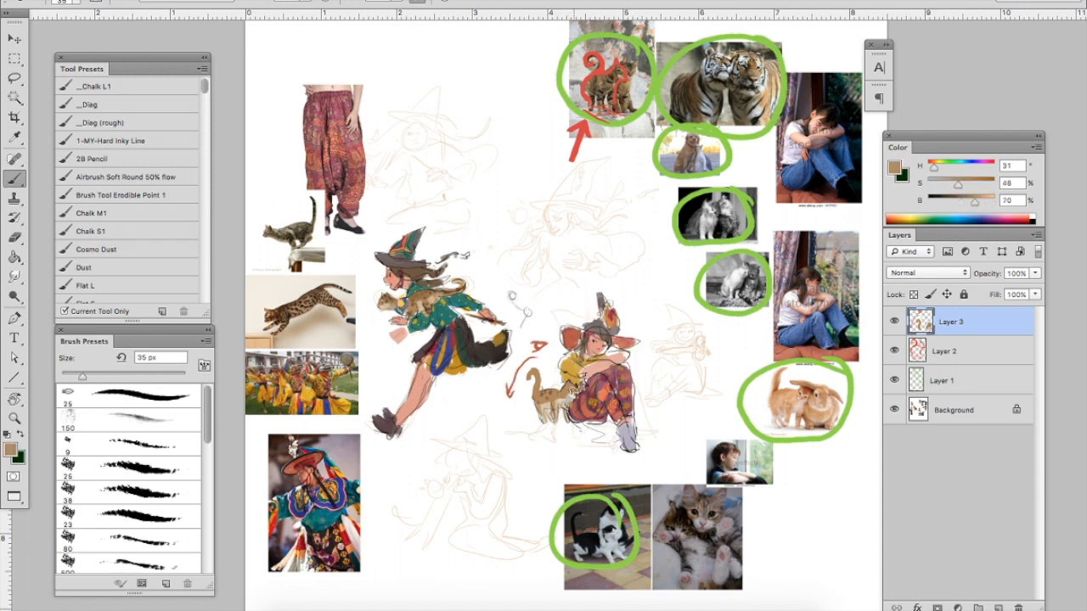
alt+click(575, 390)
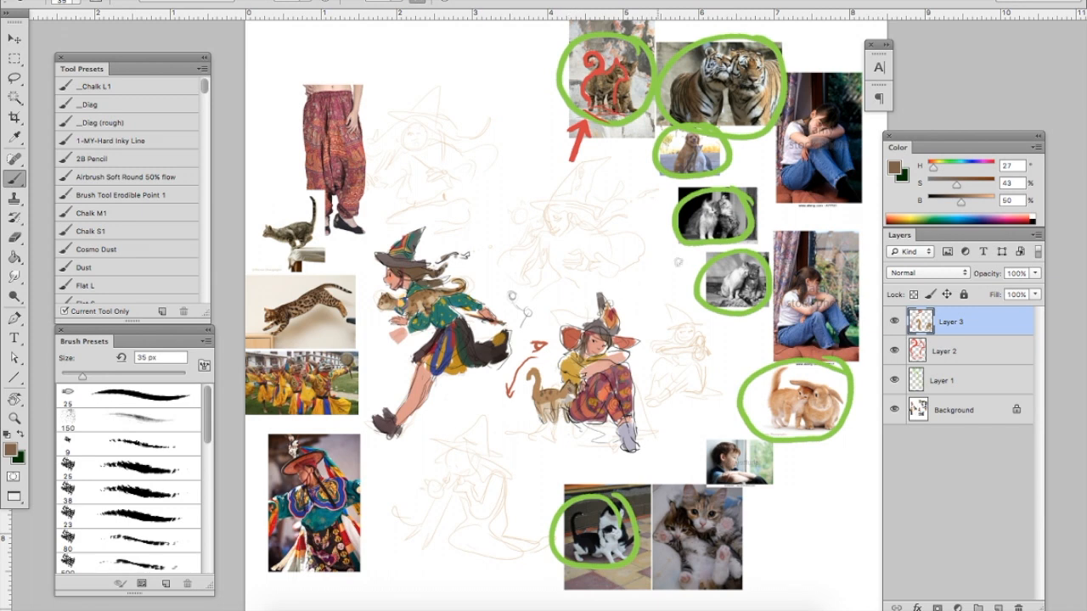
- Compare the seated witch's cat with and without the repaint on Layer 3, leaving that layer hidden
click(897, 323)
click(896, 323)
click(895, 324)
click(896, 323)
click(896, 324)
click(896, 323)
click(898, 323)
click(896, 323)
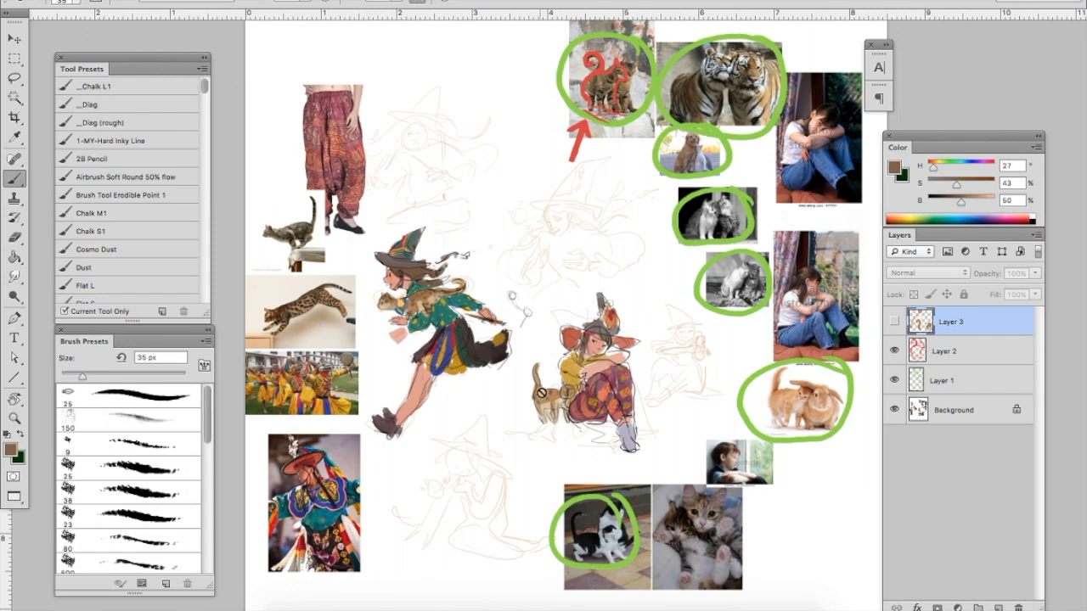
click(893, 322)
click(894, 322)
- On a new layer, mark green arrows around the original cat, and swap them for the Layer 3 repaint
key(super+shift+alt+n)
alt+click(602, 496)
mouse_move(525, 376)
mouse_down()
mouse_move(534, 352)
mouse_move(515, 391)
mouse_move(567, 428)
mouse_move(529, 415)
mouse_up()
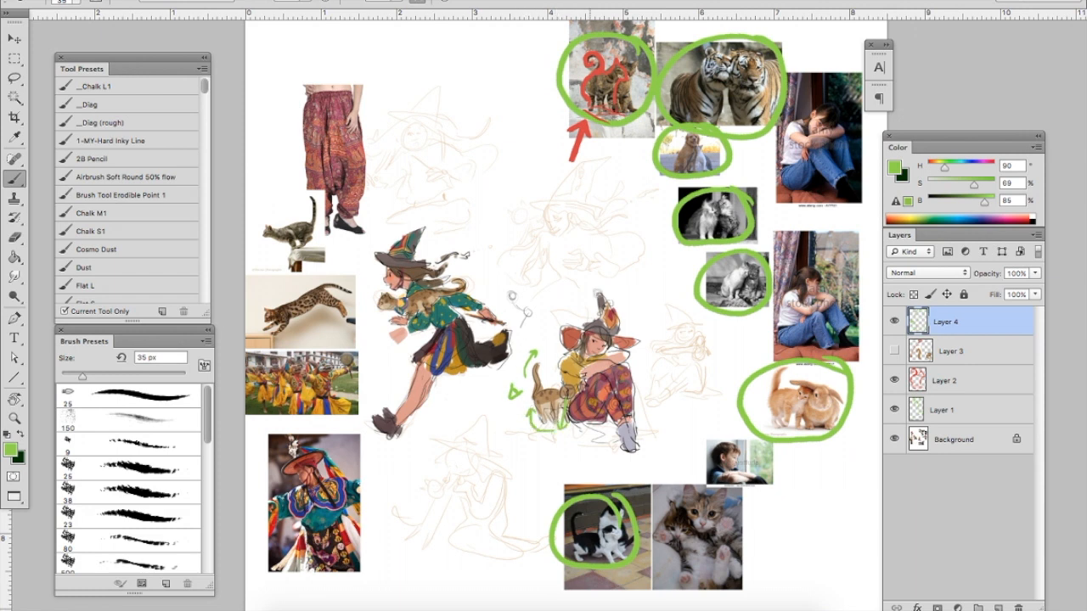
click(894, 322)
click(894, 350)
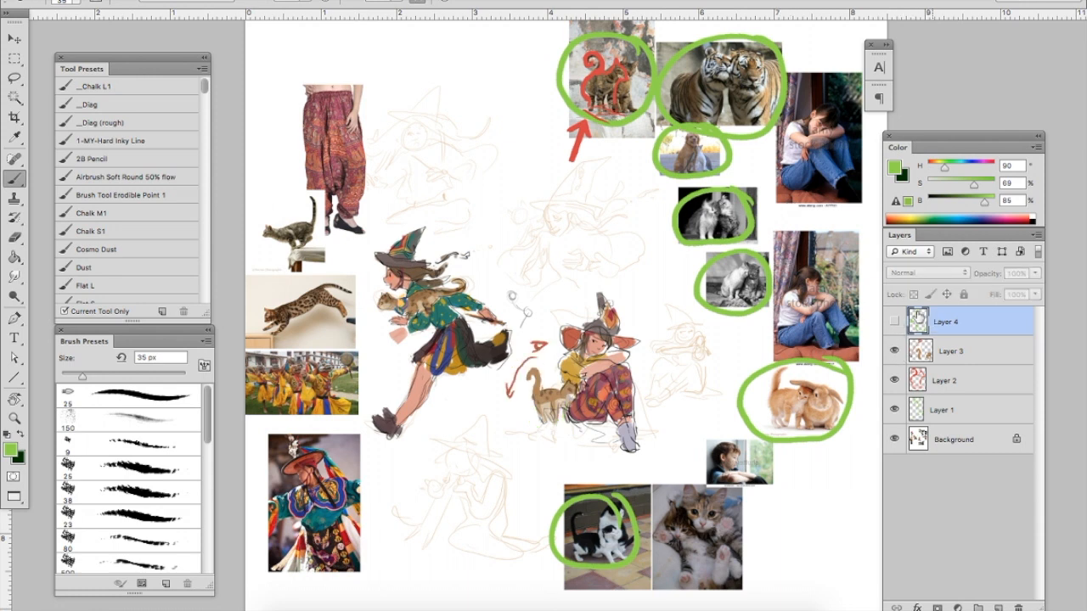
- Draw a green mark on a new layer where the cat meets the witch, and hide Layers 3 and 5
click(998, 607)
mouse_move(578, 404)
mouse_down()
mouse_move(598, 424)
mouse_move(599, 413)
mouse_up()
drag(894, 381, 894, 322)
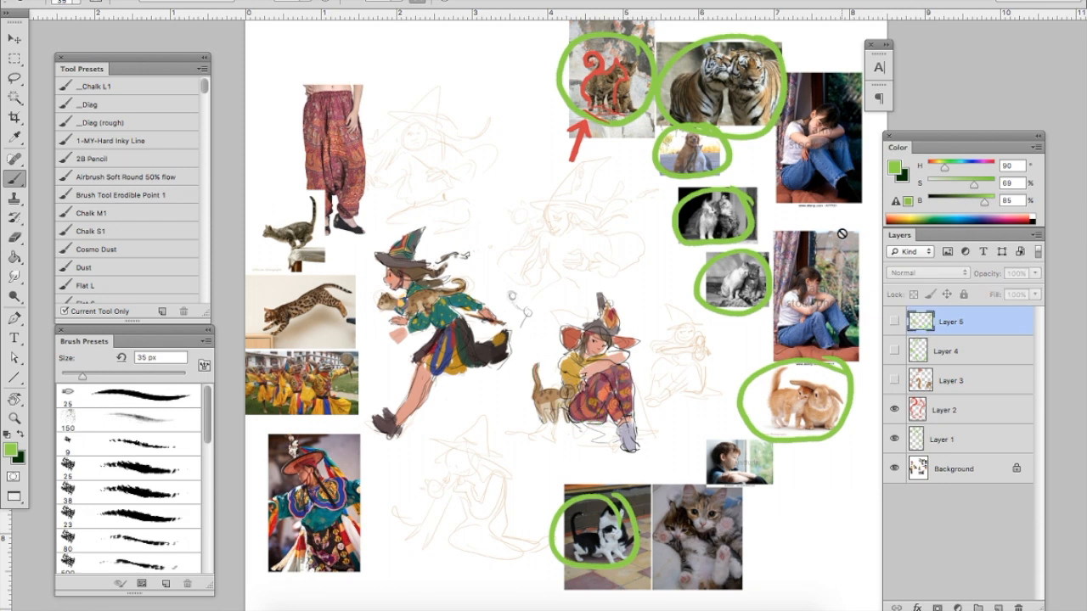
- Sketch a lime-green sitting cat on a new layer, place it beside the seated witch, and paint over the original cat on a layer beneath
click(999, 607)
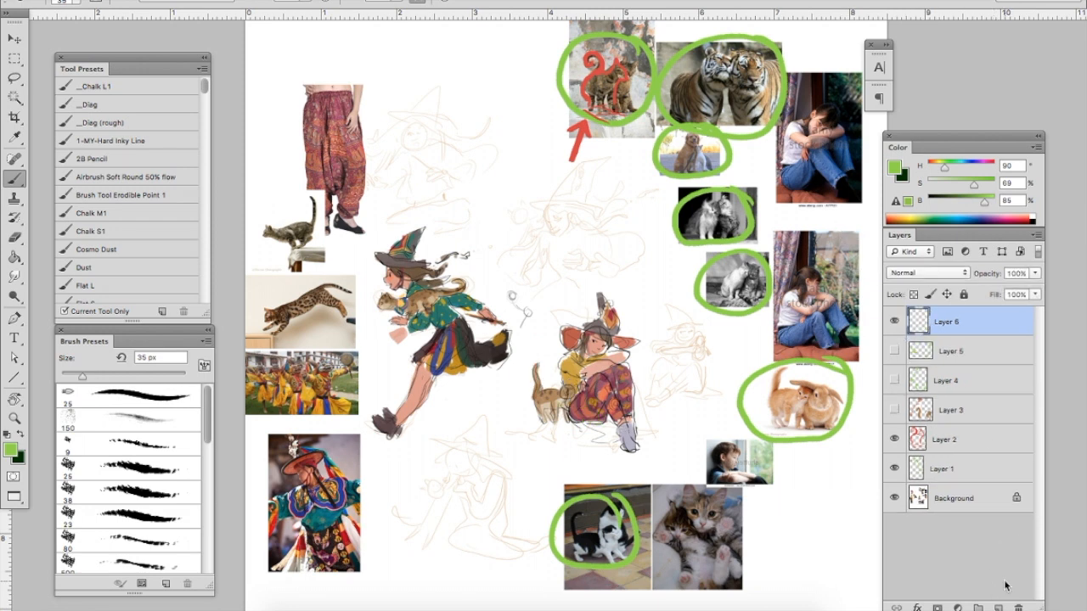
super+click(998, 607)
mouse_move(614, 268)
mouse_down()
mouse_move(663, 194)
mouse_move(633, 192)
mouse_up()
key(super+z)
key(super+alt+z)
mouse_move(633, 192)
mouse_down()
mouse_move(613, 214)
mouse_move(634, 259)
mouse_up()
mouse_move(609, 214)
mouse_down()
mouse_move(589, 272)
mouse_move(557, 244)
mouse_up()
mouse_move(609, 216)
mouse_down()
mouse_move(617, 256)
mouse_move(543, 399)
mouse_move(553, 423)
mouse_up()
key(super+t)
key(Return)
super+click(998, 607)
alt+click(575, 374)
- On a new layer, frame the seated witch and cat with a darker green triangle
super+click(998, 607)
alt+click(504, 399)
mouse_move(489, 431)
mouse_down()
mouse_move(601, 276)
mouse_move(682, 440)
mouse_move(559, 431)
mouse_move(685, 435)
mouse_up()
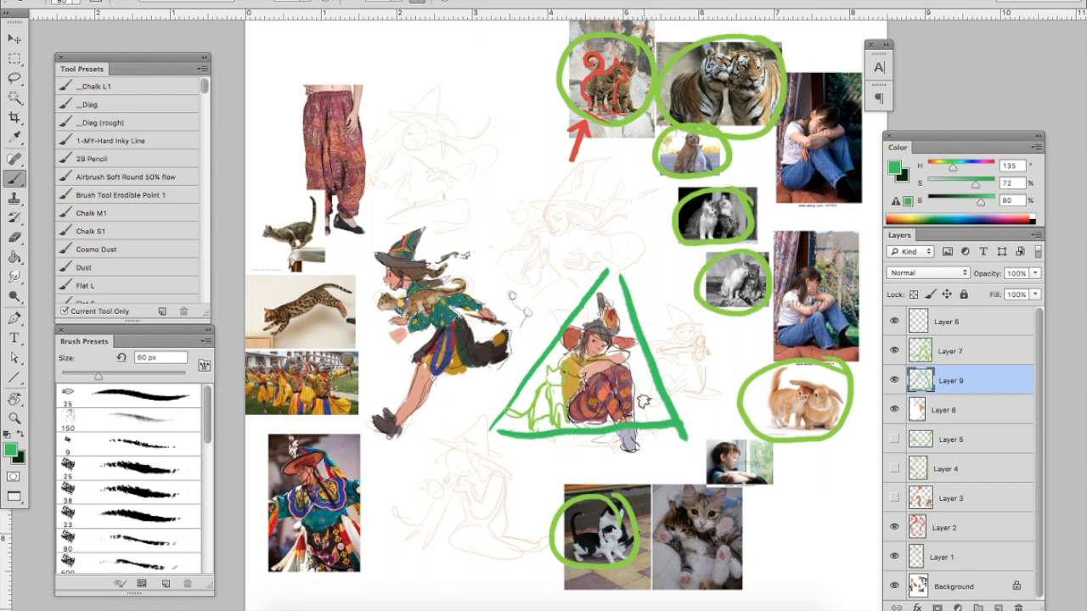
- Try green arrows along the triangle's sides and a tall outward extension at its lower-left corner
drag(496, 387, 550, 328)
drag(662, 345, 684, 392)
key(super+alt+z)
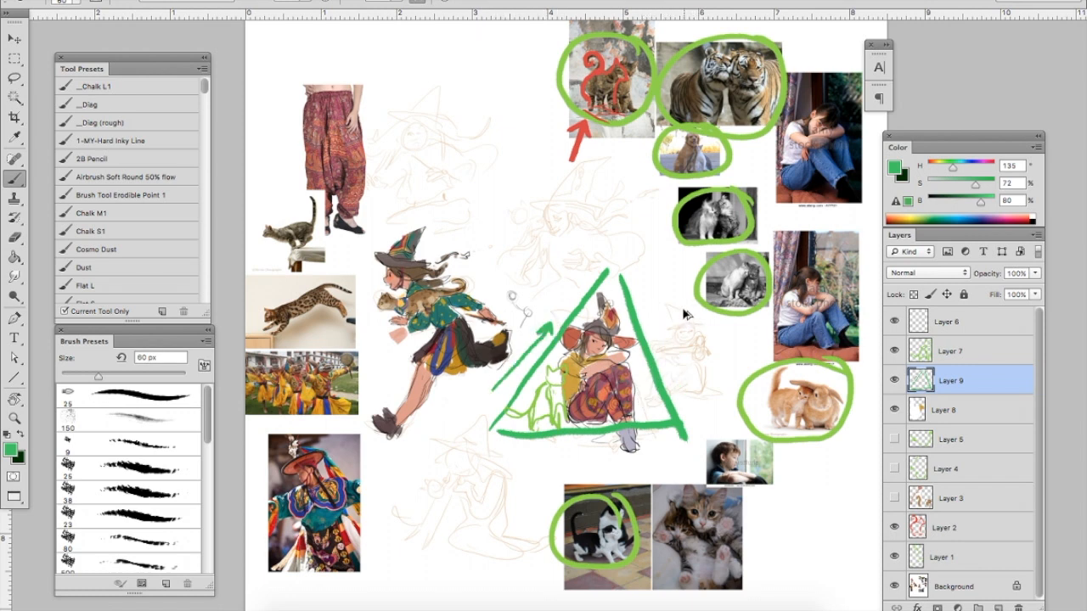
key(super+alt+z)
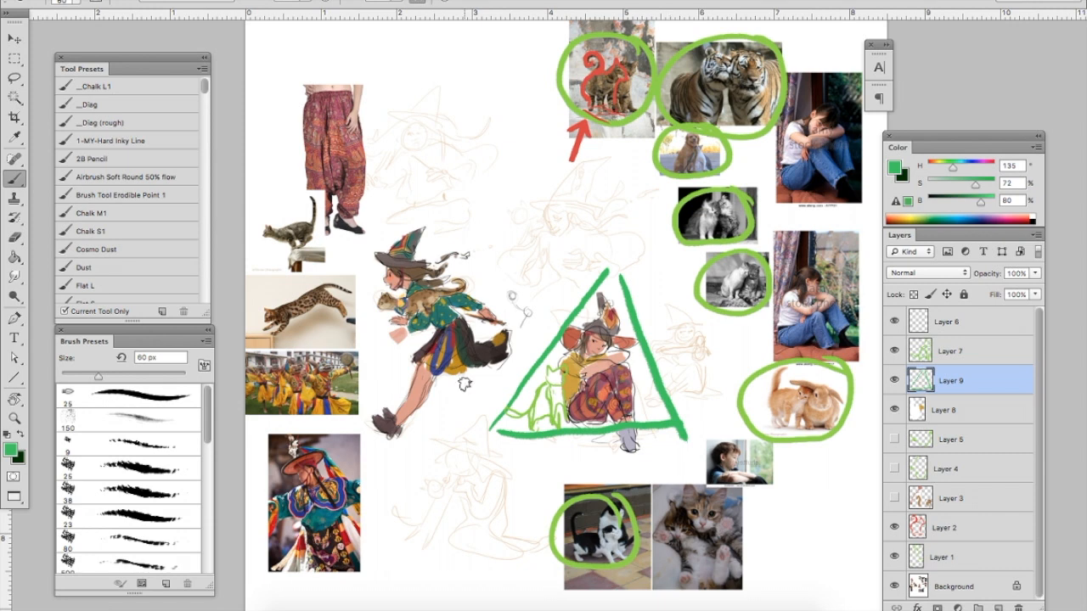
drag(491, 428, 491, 356)
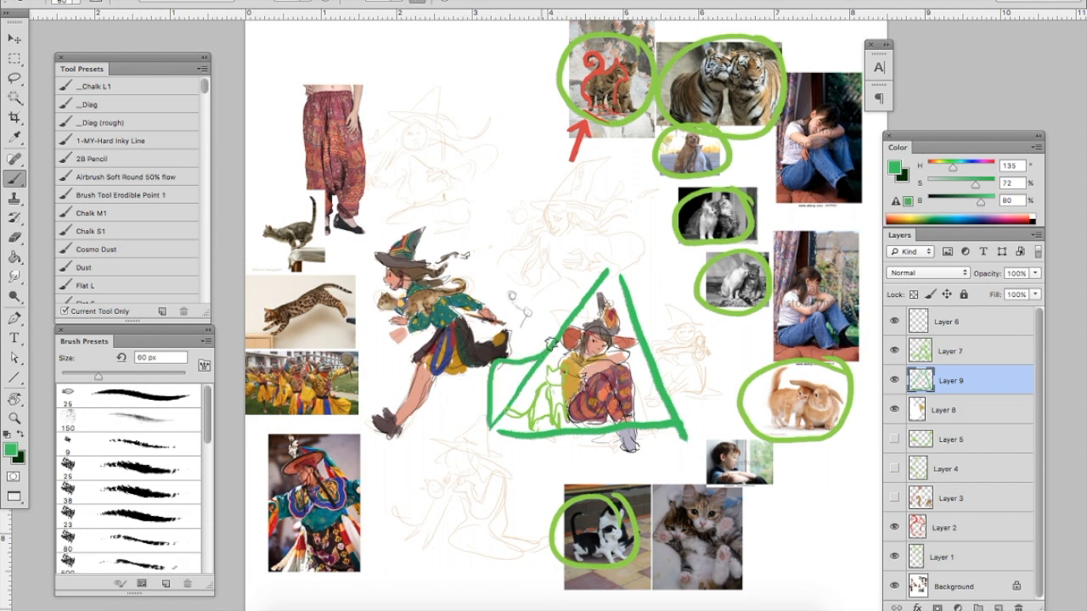
key(super+alt+z)
- Draw a smaller green extension at the triangle's lower-left corner, and hide Layers 7, 8 and 9
mouse_move(490, 429)
mouse_down()
mouse_move(494, 382)
mouse_move(540, 373)
mouse_up()
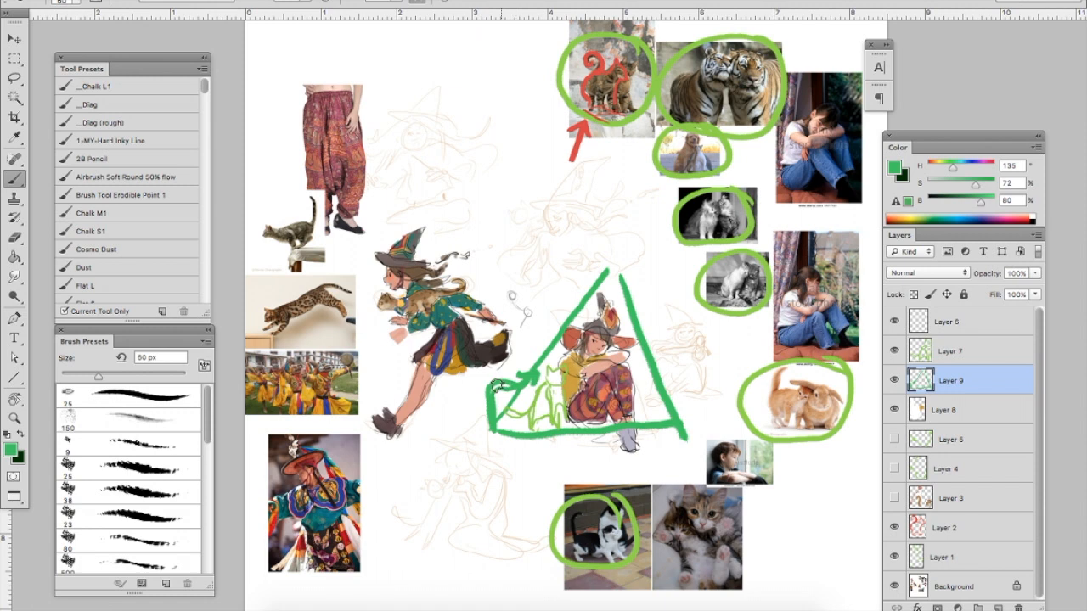
click(894, 380)
click(894, 409)
click(894, 350)
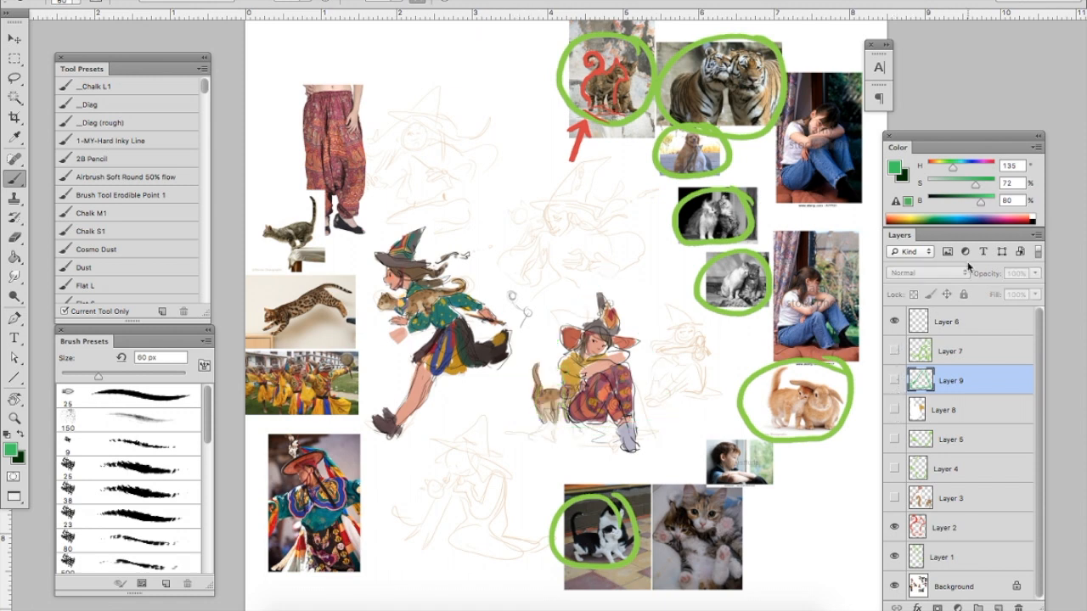
- Add a new layer, set the brush colour to red with hue 0, and try an arrow towards the tiger photo
key(super+alt+shift+n)
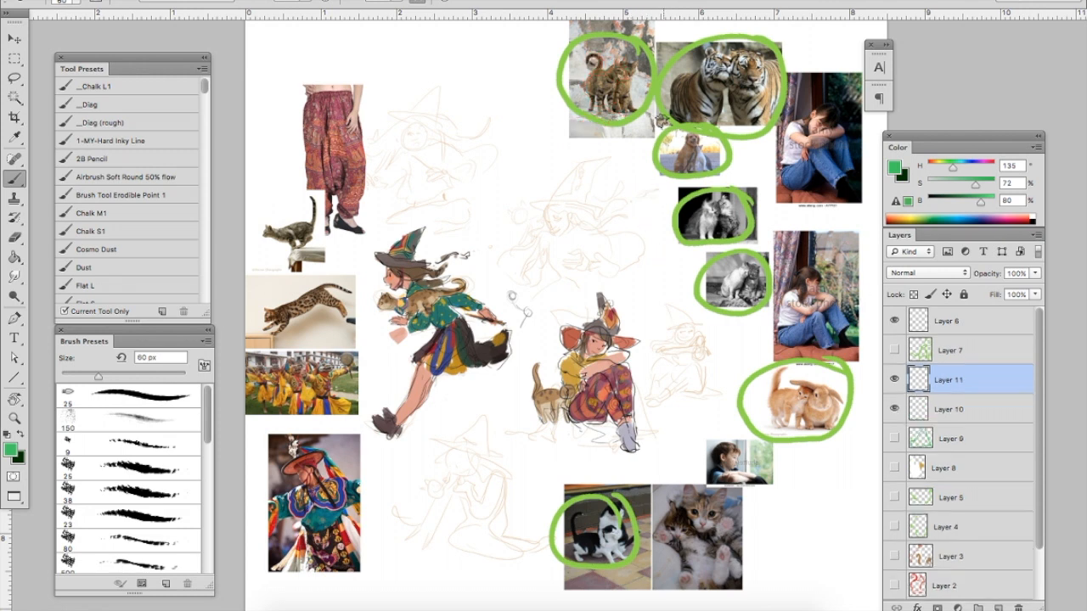
drag(659, 121, 613, 173)
drag(952, 167, 875, 170)
key(super+z)
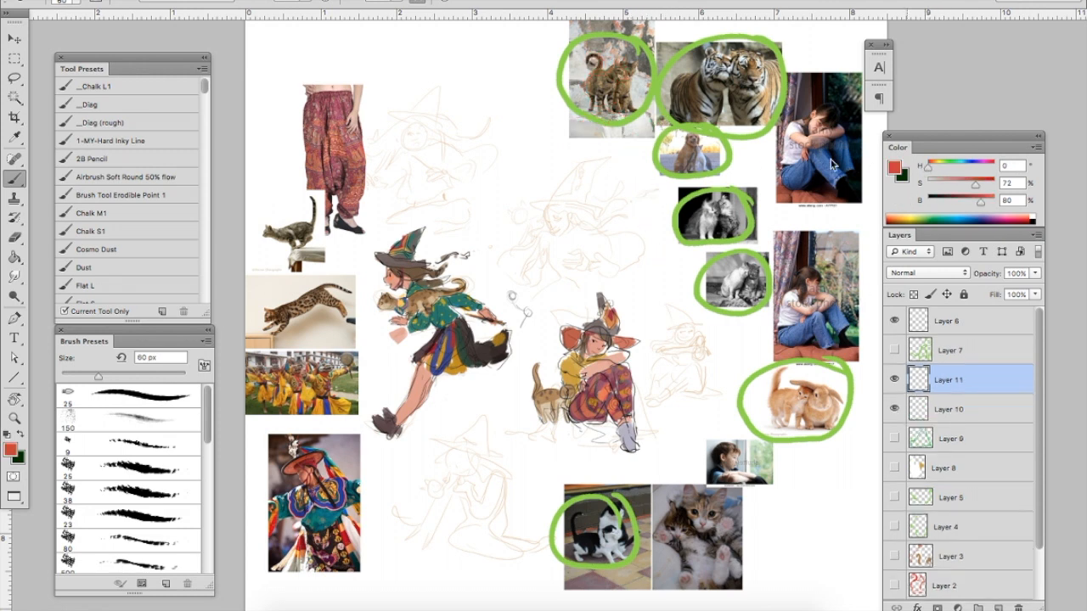
mouse_move(640, 129)
mouse_down()
mouse_move(605, 170)
mouse_move(626, 130)
mouse_move(641, 146)
mouse_move(638, 129)
mouse_move(620, 138)
mouse_move(650, 142)
mouse_up()
key(super+z)
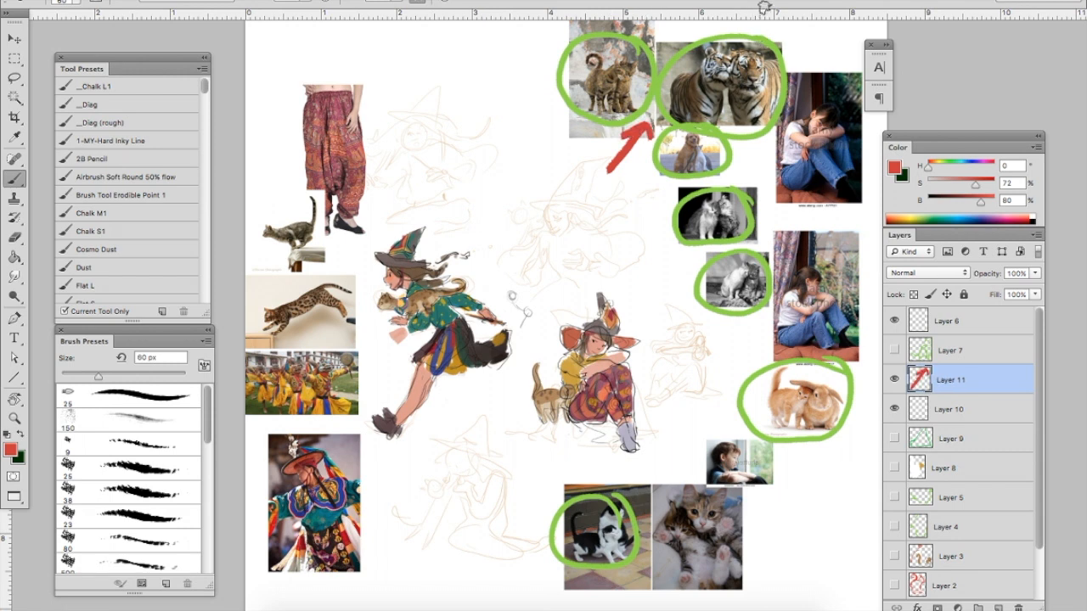
key(super+z)
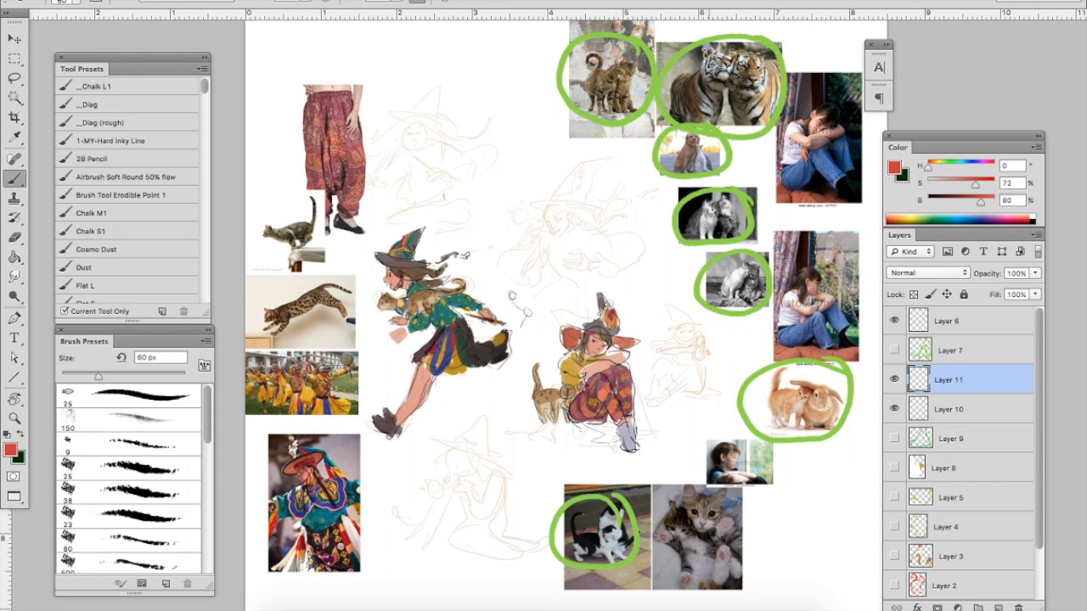
- Try a freehand red sketch over the faint witch drawing beside the circled cat photos
mouse_move(578, 179)
mouse_down()
mouse_move(626, 177)
mouse_move(624, 196)
mouse_move(598, 218)
mouse_move(629, 196)
mouse_move(628, 208)
mouse_move(589, 217)
mouse_move(614, 208)
mouse_move(606, 221)
mouse_move(602, 195)
mouse_move(626, 213)
mouse_up()
click(618, 197)
click(603, 196)
key(e)
key(b)
key(e)
key(b)
drag(586, 200, 635, 194)
drag(546, 177, 552, 226)
mouse_move(525, 201)
mouse_down()
mouse_move(572, 199)
mouse_move(524, 223)
mouse_up()
mouse_move(530, 175)
mouse_down()
mouse_move(577, 181)
mouse_move(549, 180)
mouse_move(582, 165)
mouse_up()
mouse_move(569, 173)
mouse_down()
mouse_move(518, 252)
mouse_move(609, 263)
mouse_move(645, 238)
mouse_move(640, 154)
mouse_up()
- Delete the red freehand sketch using a lasso selection, and clear the selection
key(e)
key(l)
key(Delete)
key(super+d)
- Draw red X marks beside the two-cats, tigers, cat-and-dog and upper black-and-white cat photos
key(b)
mouse_move(557, 114)
mouse_down()
mouse_move(535, 144)
mouse_move(559, 142)
mouse_up()
drag(649, 100, 671, 124)
drag(671, 101, 647, 124)
mouse_move(643, 161)
mouse_down()
mouse_move(665, 192)
mouse_move(645, 190)
mouse_move(685, 244)
mouse_move(665, 244)
mouse_up()
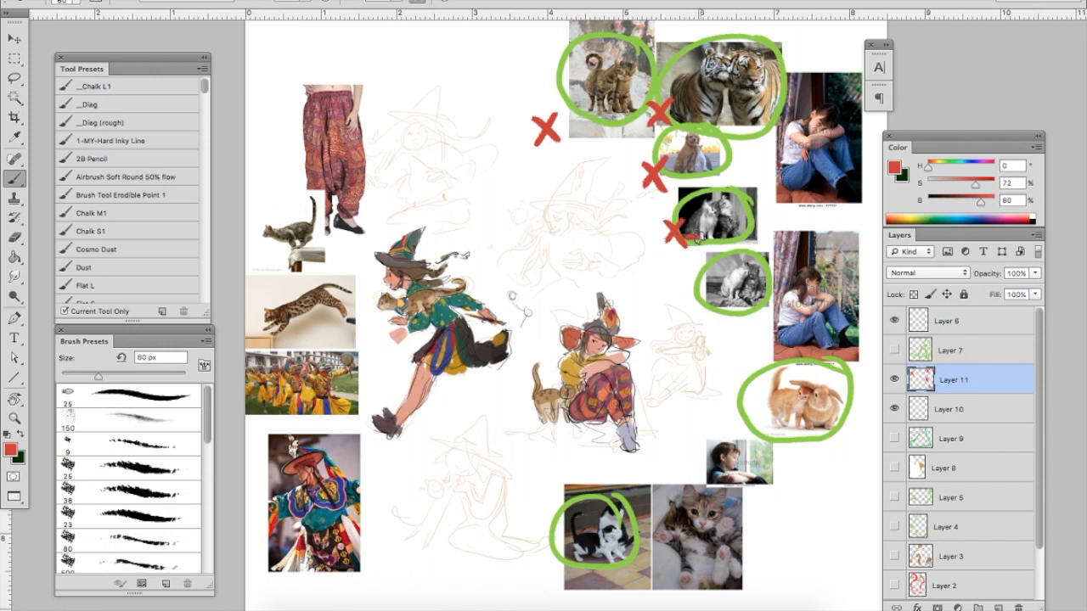
- Try a straight red ground line beneath the seated witch and her cat
drag(530, 422, 618, 419)
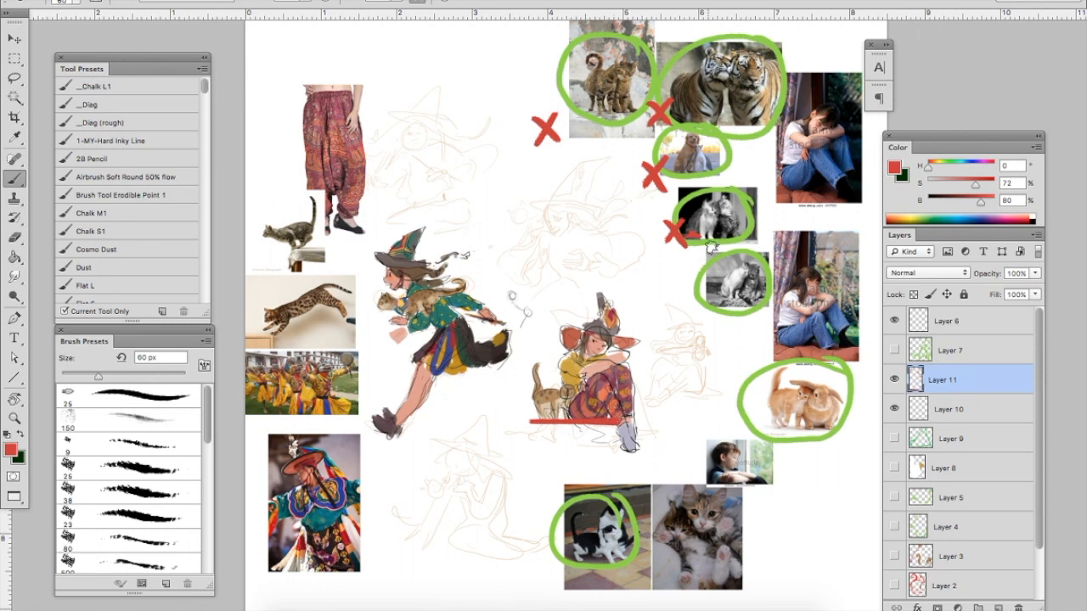
key(super+z)
key(e)
key(b)
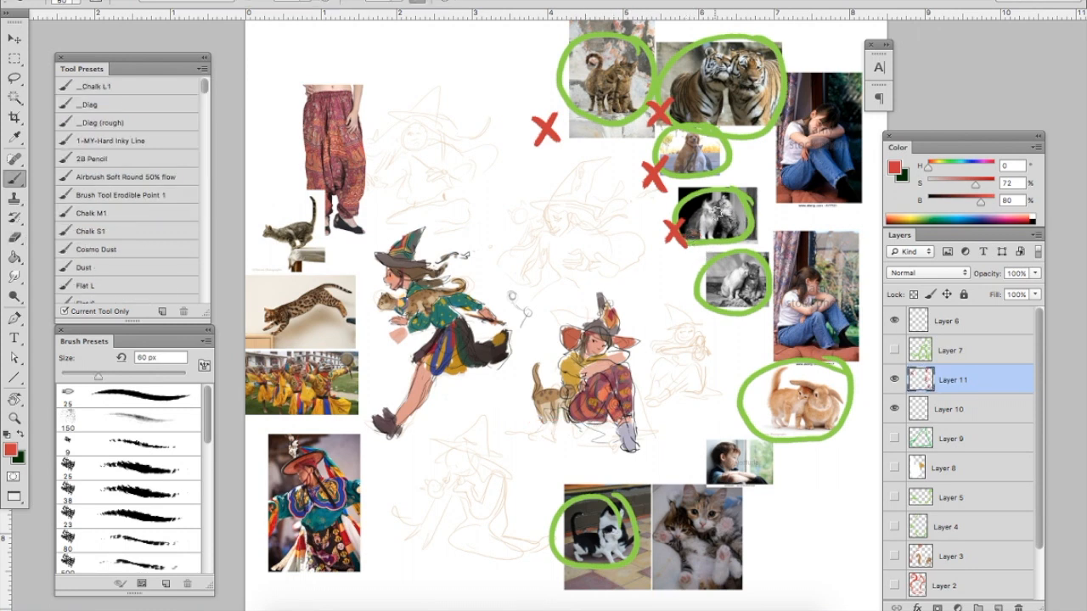
- Enlarge the eraser by three size steps and return to the Brush tool
key(e)
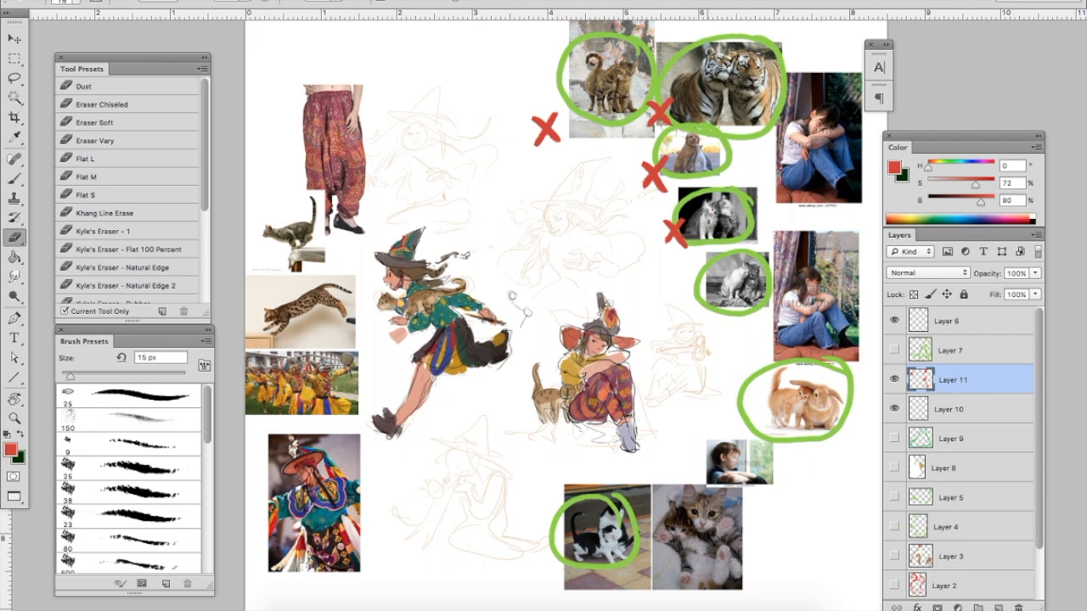
key(bracketright)
key(bracketright)
key(bracketright)
key(b)
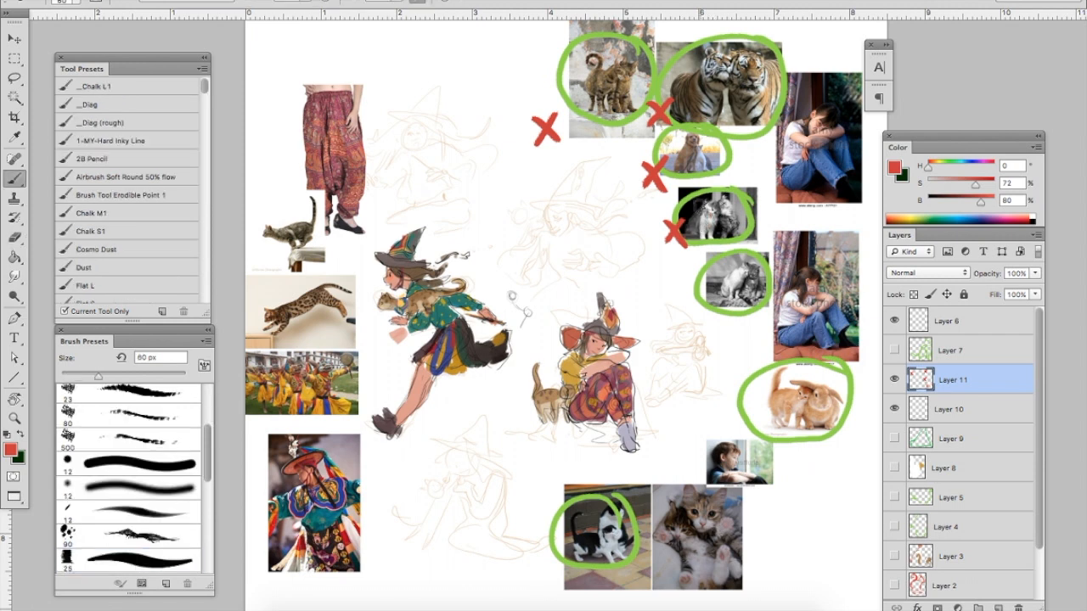
- Try red marks over the black-and-white cat photos, undoing each one
drag(684, 231, 714, 230)
key(super+z)
drag(676, 280, 693, 270)
key(super+z)
drag(771, 249, 769, 217)
key(super+z)
- Paint over the seated witch's cat in red and sketch a green standing cat beside it, with a circled "in" and a wavy arrow
mouse_move(535, 395)
mouse_down()
mouse_move(547, 422)
mouse_move(575, 417)
mouse_move(571, 381)
mouse_up()
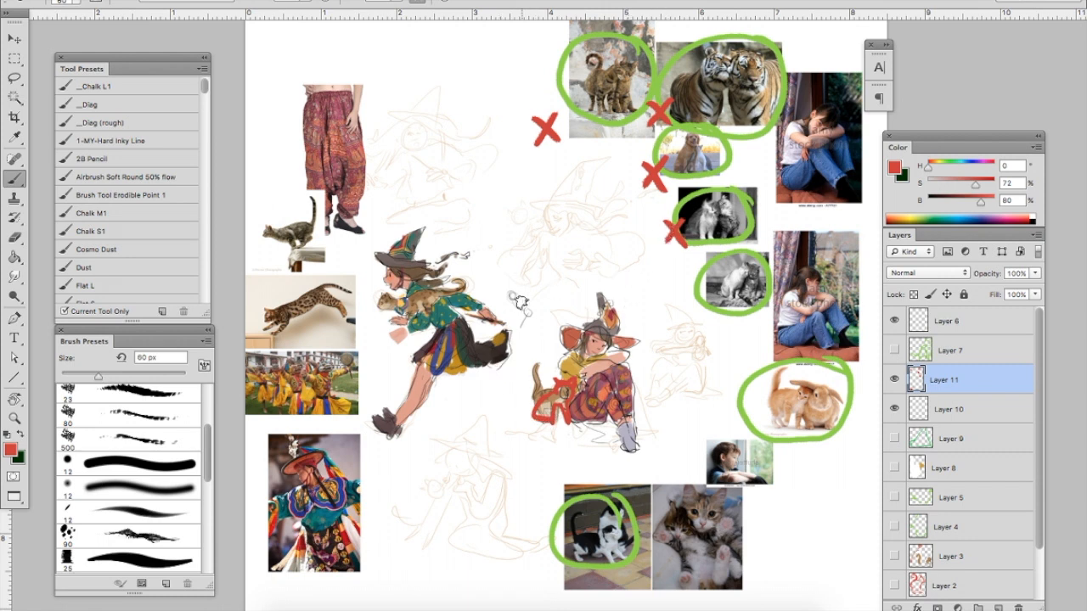
alt+click(701, 273)
mouse_move(502, 396)
mouse_down()
mouse_move(468, 392)
mouse_move(487, 404)
mouse_move(468, 400)
mouse_move(503, 424)
mouse_up()
drag(470, 390, 465, 369)
drag(465, 437, 520, 439)
drag(442, 424, 445, 426)
drag(437, 433, 448, 442)
- Try to lasso and move the green cat sketch toward the seated witch, cancelling the transform
key(l)
drag(463, 345, 474, 345)
key(ctrl+t)
drag(514, 418, 585, 419)
key(Escape)
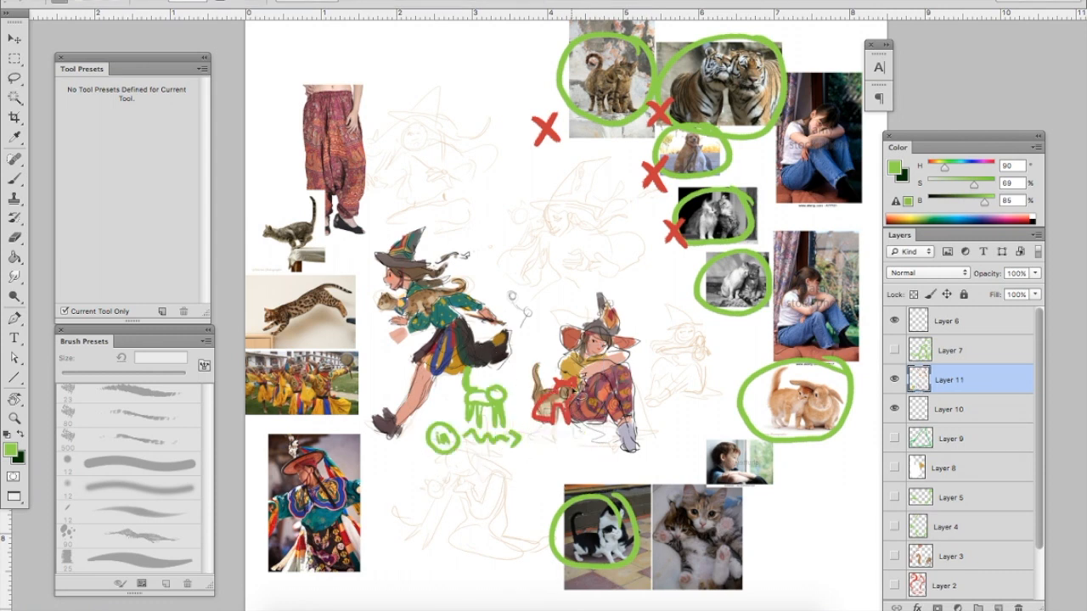
- Clear the red and green cat sketches, and draw a red X beside the lower black-and-white cat photo
key(b)
alt+click(567, 387)
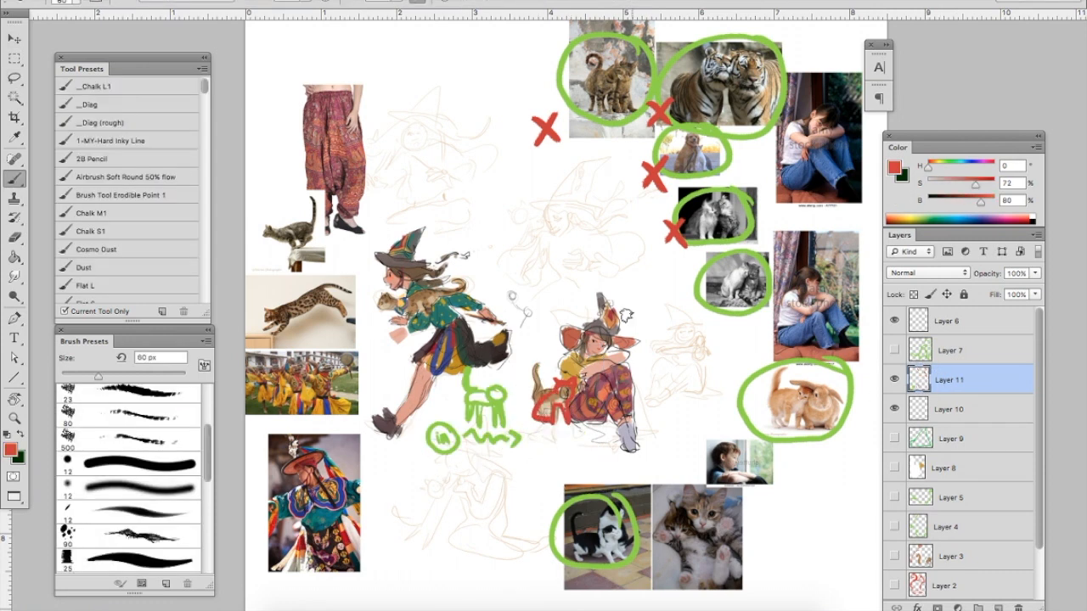
key(l)
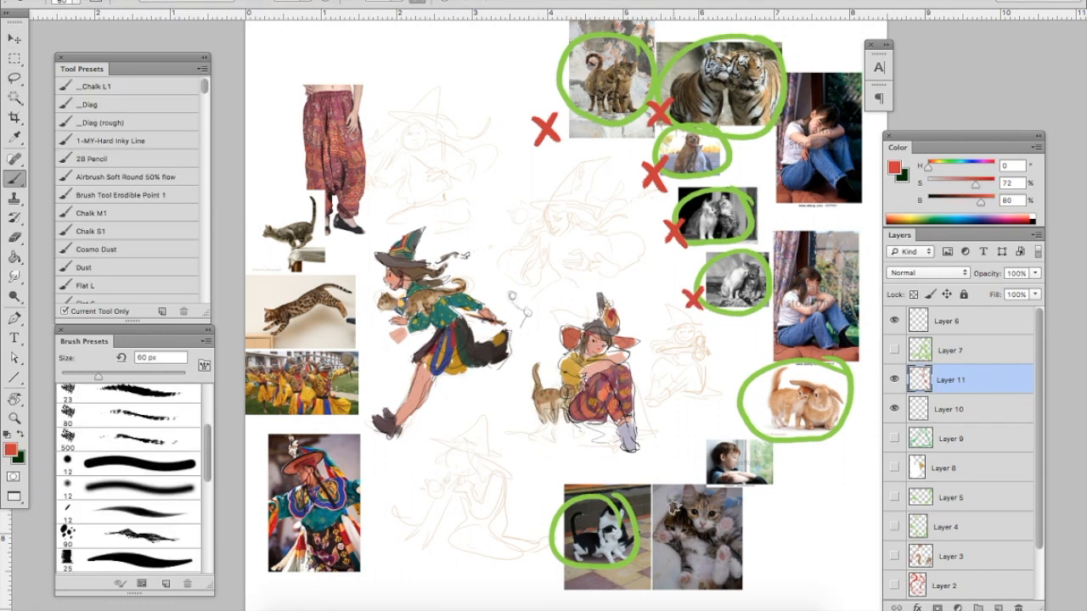
- Draw a red arrow pointing at the black-and-white cat on the pavement and trace the cat's pose in red, dropping the kitten photo's circle
mouse_move(683, 492)
mouse_down()
mouse_move(737, 554)
mouse_move(656, 508)
mouse_up()
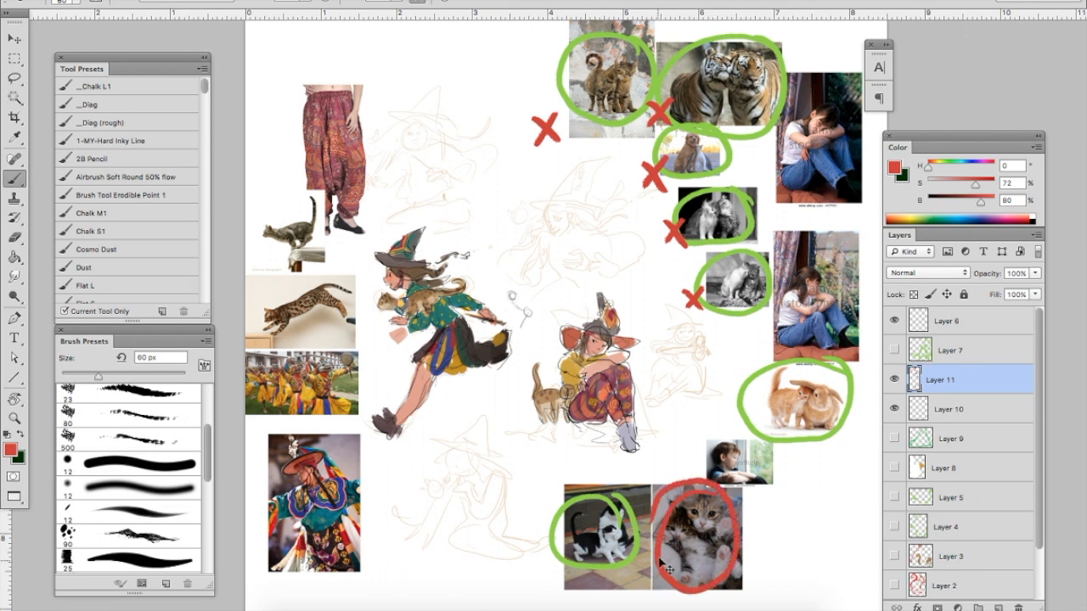
key(super+z)
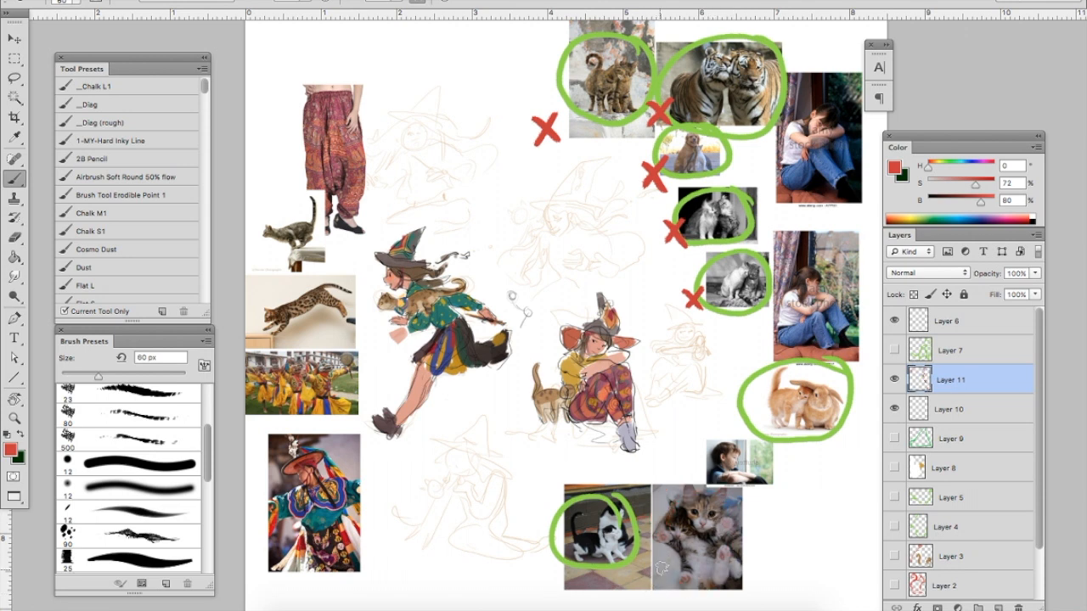
mouse_move(520, 512)
mouse_down()
mouse_move(547, 532)
mouse_move(533, 534)
mouse_up()
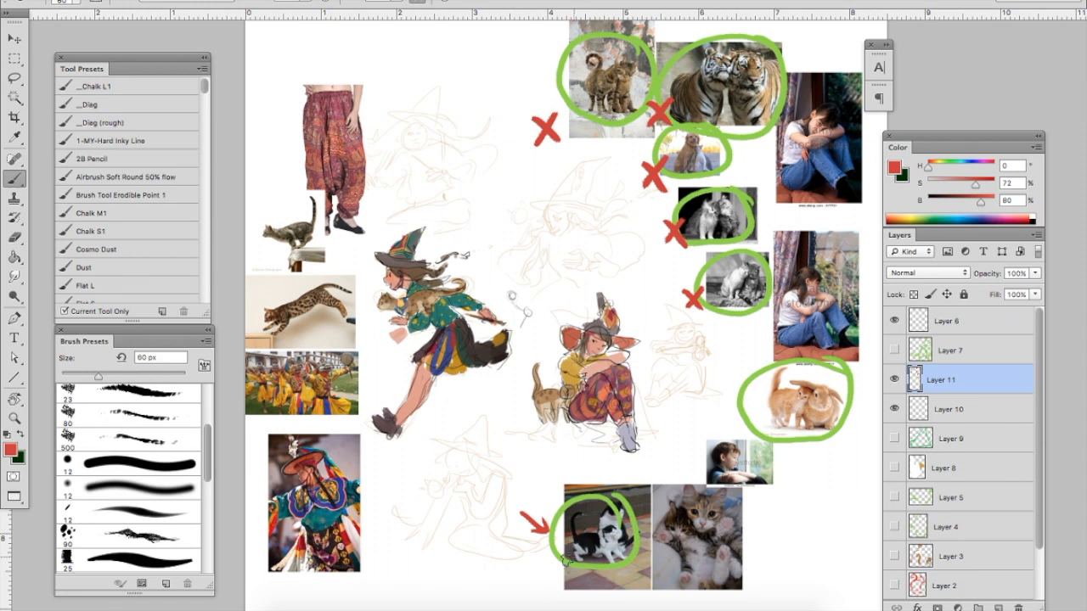
mouse_move(598, 522)
mouse_down()
mouse_move(619, 530)
mouse_move(627, 558)
mouse_up()
mouse_move(587, 513)
mouse_down()
mouse_move(572, 558)
mouse_move(600, 532)
mouse_up()
- Sample the green and draw a frowning face beside the seated witch's hat and a smiling face beside her cat
alt+click(724, 312)
mouse_move(662, 327)
mouse_down()
mouse_move(674, 349)
mouse_move(659, 327)
mouse_up()
drag(653, 333, 670, 342)
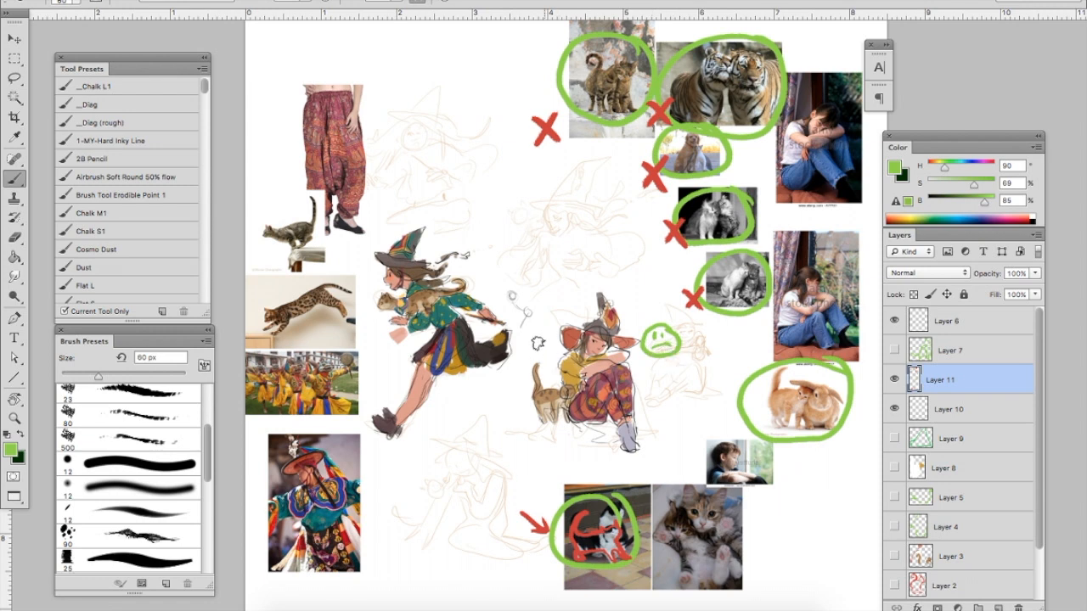
mouse_move(518, 412)
mouse_down()
mouse_move(510, 445)
mouse_move(519, 412)
mouse_up()
drag(513, 420, 514, 425)
drag(520, 420, 520, 425)
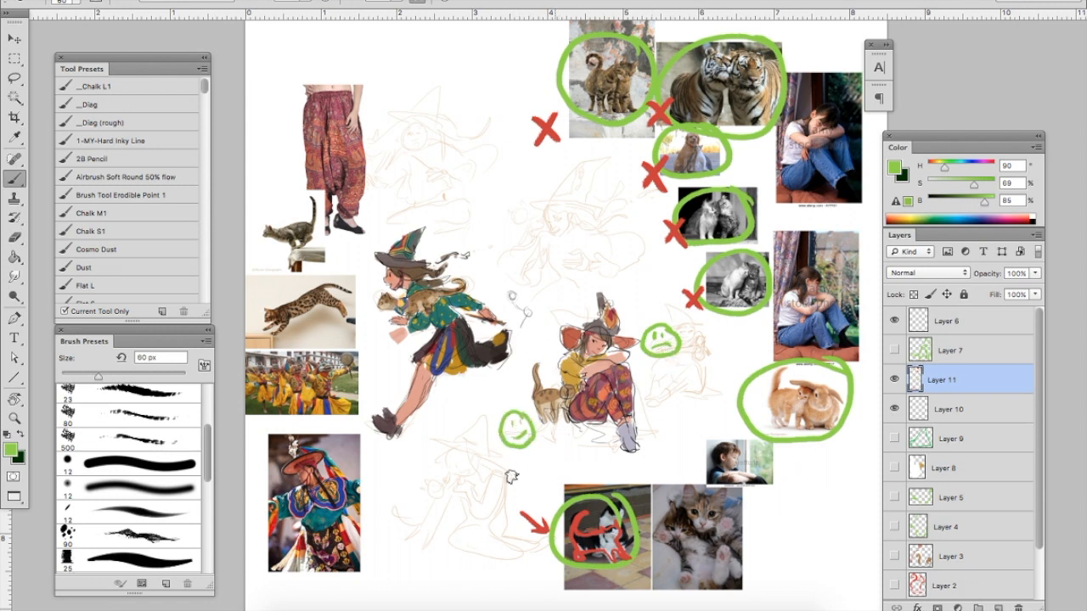
- Remove the green smiling and frowning faces, and prepare to lasso the marked pavement-cat photo
key(super+alt+z)
key(super+alt+z)
key(super+alt+z)
key(super+alt+z)
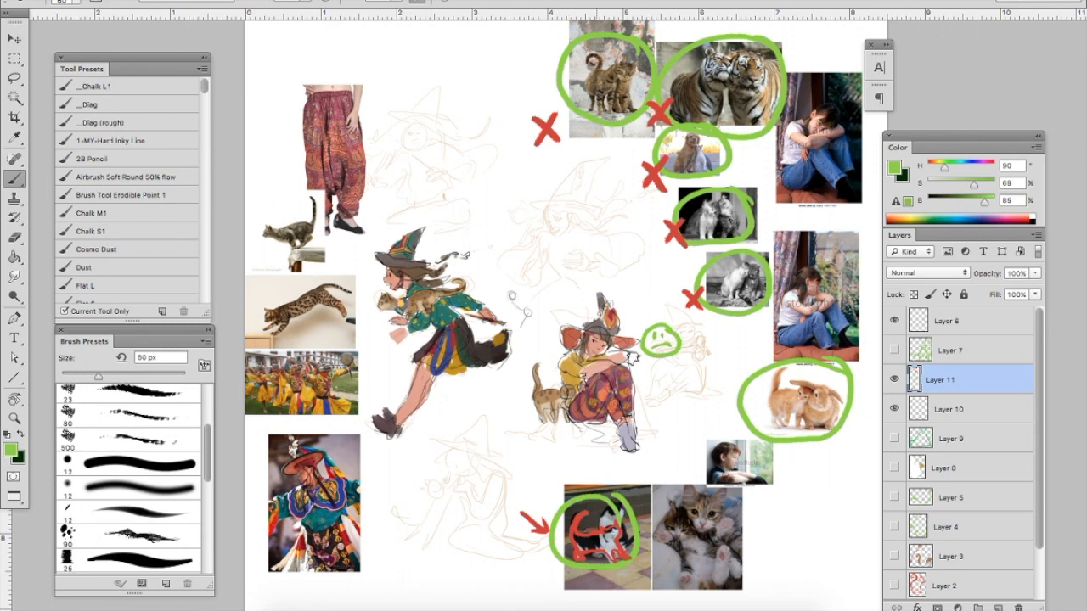
key(l)
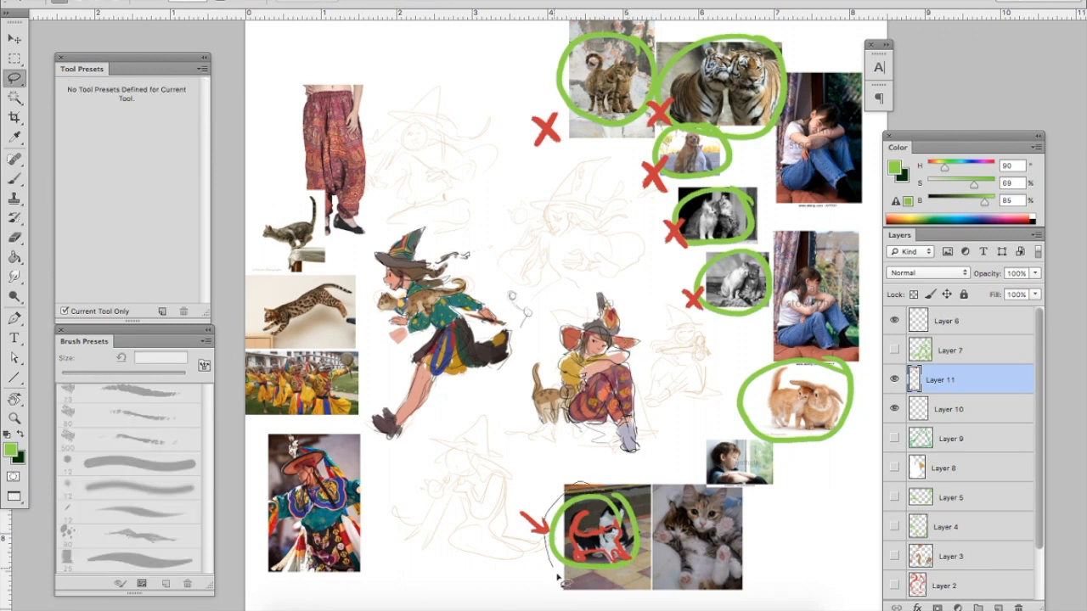
- Mark the orange cat-and-rabbit photo with a green arrow and check mark, and try strokes by the cat's tail and over the photo's faces
key(b)
mouse_move(729, 361)
mouse_down()
mouse_move(756, 346)
mouse_move(767, 357)
mouse_move(718, 385)
mouse_up()
drag(527, 363, 522, 390)
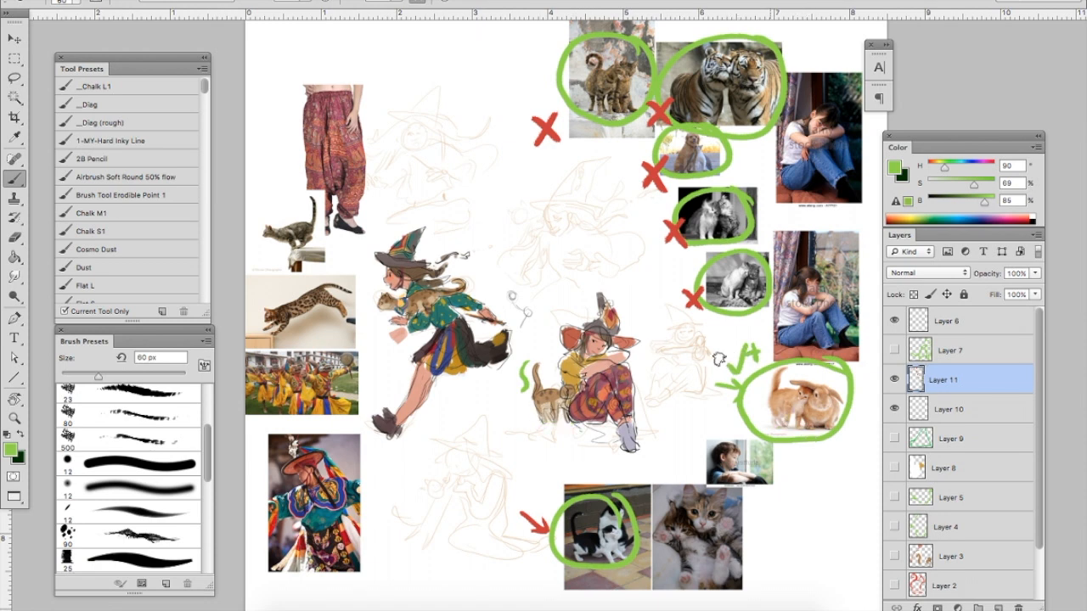
key(ctrl+alt+z)
key(ctrl+alt+z)
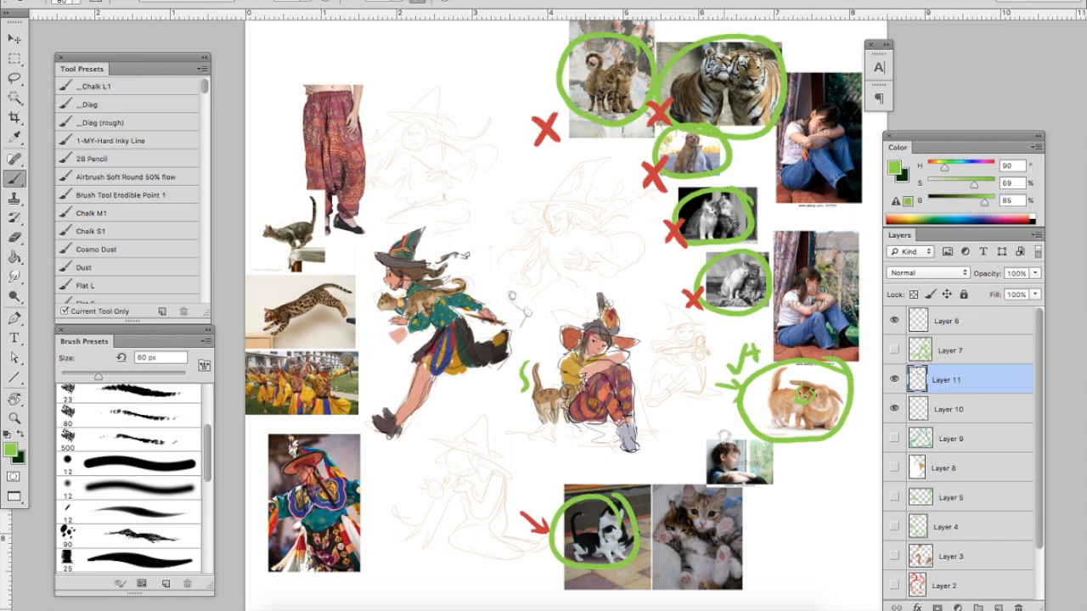
click(923, 221)
drag(799, 386, 796, 405)
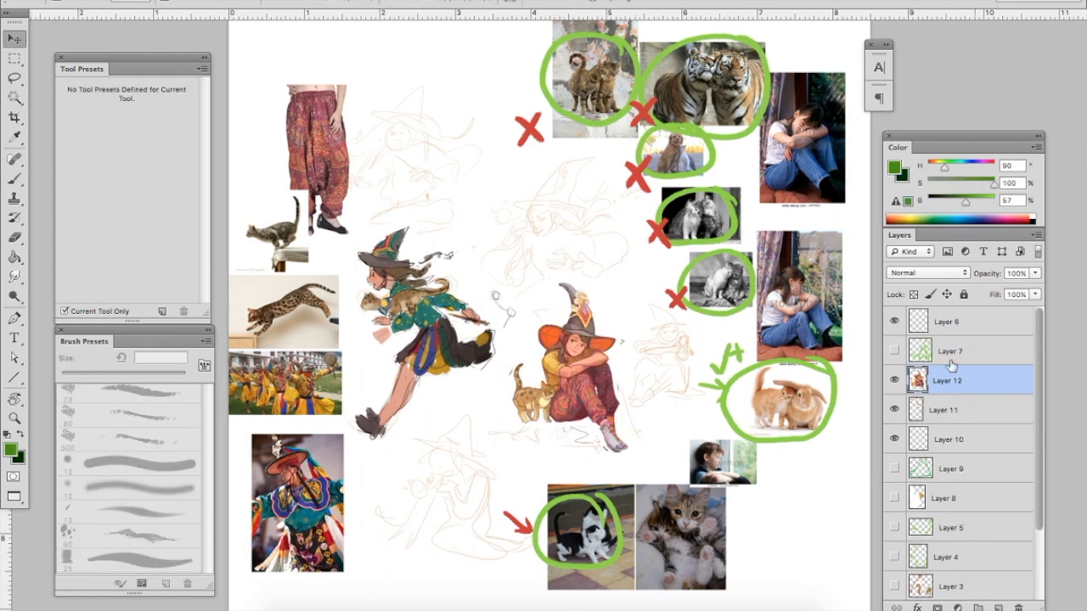
- Toggle the finished seated-witch painting on Layer 12 off and on to compare it with the earlier sketch
click(894, 380)
click(894, 381)
click(894, 380)
click(894, 380)
- Add a new layer above Layer 13 for brush annotations
click(1016, 607)
key(b)
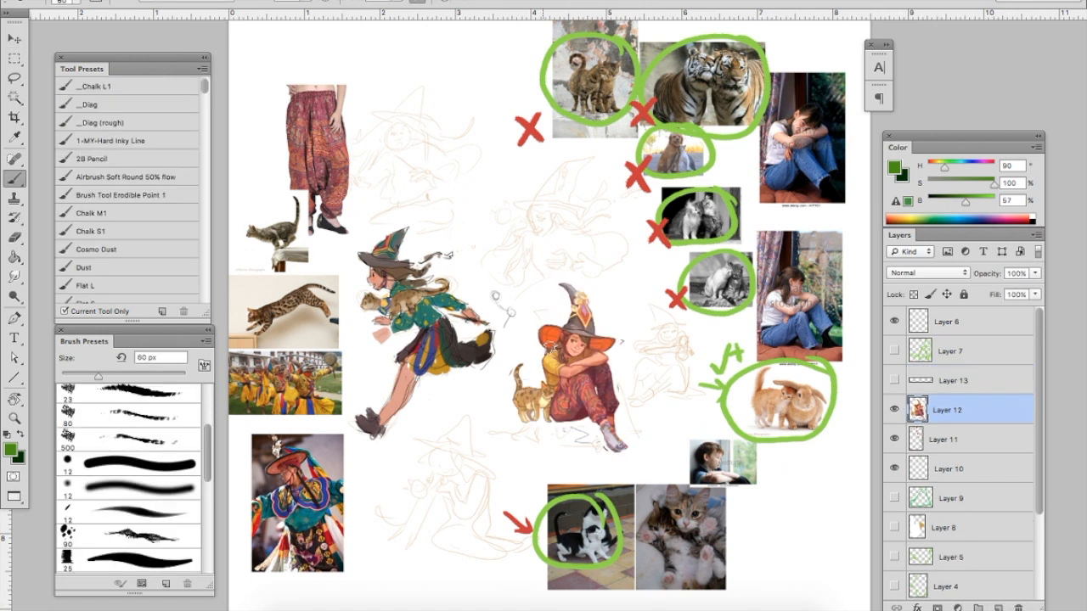
key(alt+bracketright)
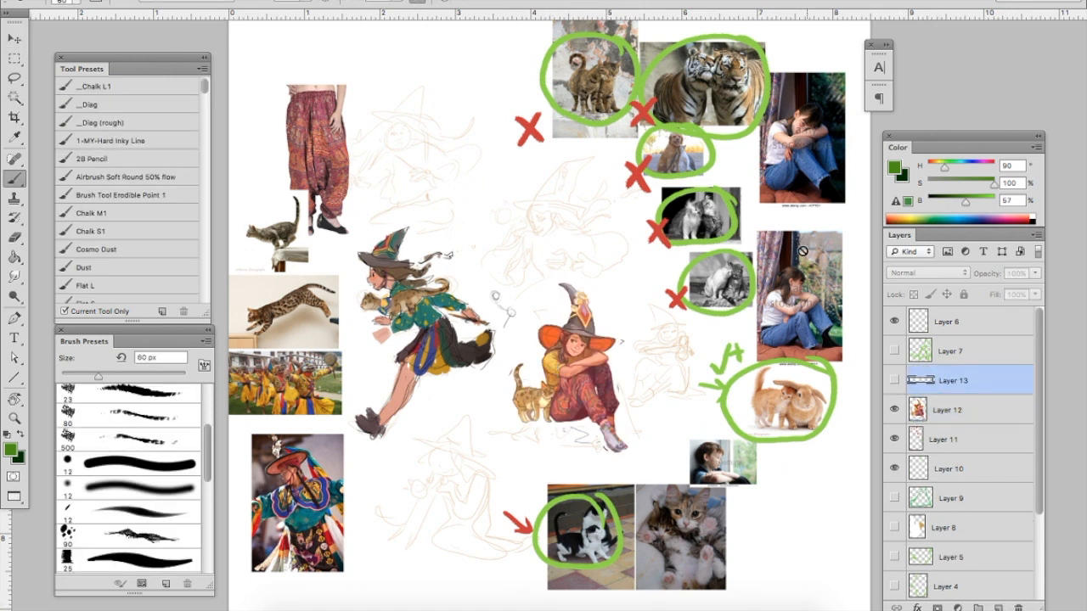
click(1000, 608)
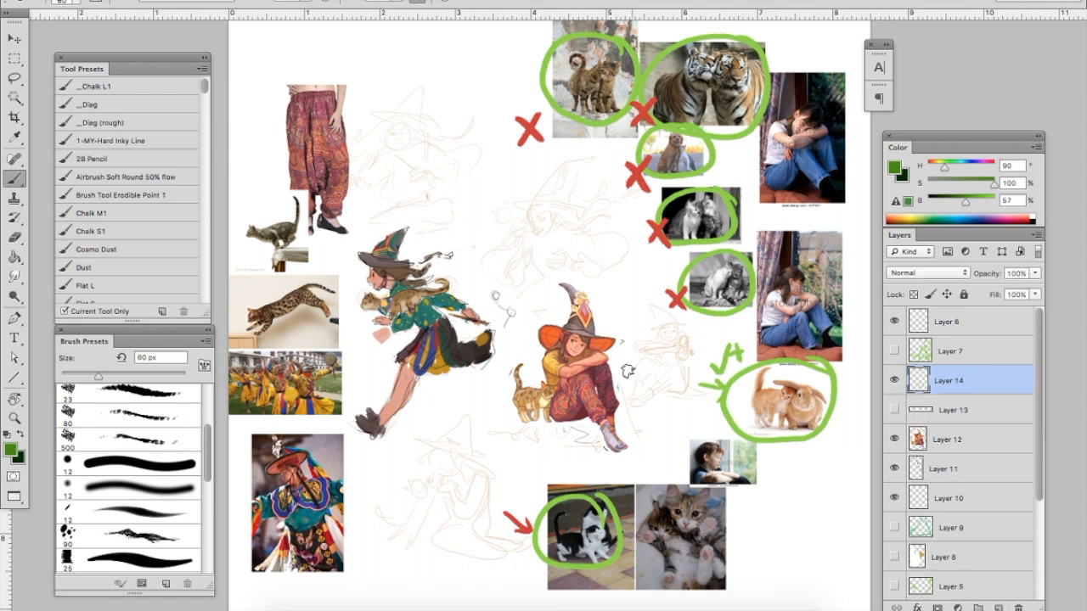
- Try a green arrow and marks linking the seated witch's trousers to the patterned pants photo, undoing them
mouse_move(624, 378)
mouse_down()
mouse_move(620, 315)
mouse_move(556, 240)
mouse_move(344, 159)
mouse_move(371, 146)
mouse_up()
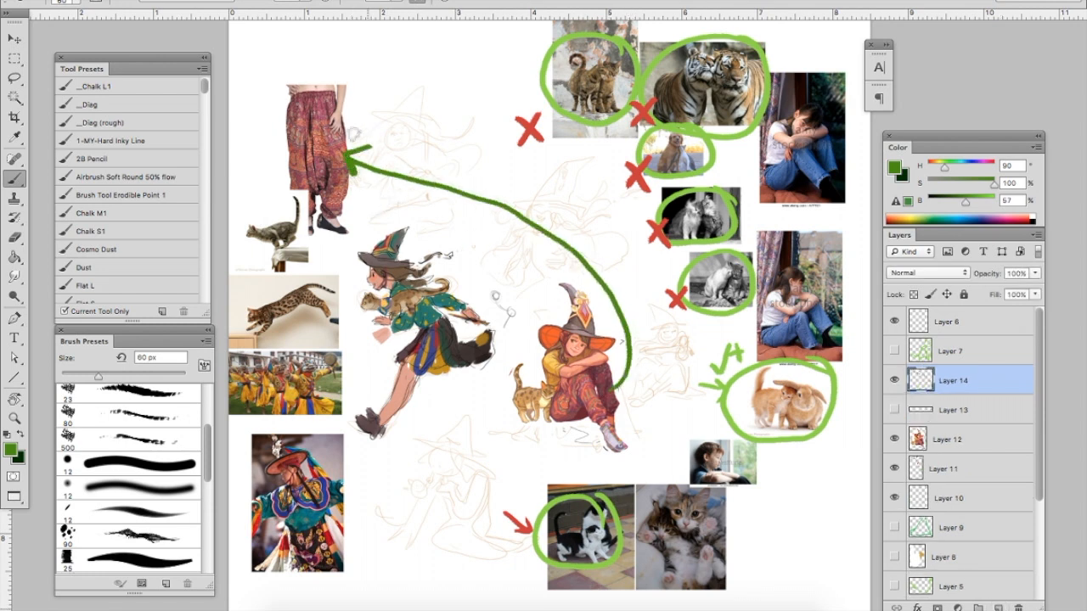
key(ctrl+z)
mouse_move(314, 91)
mouse_down()
mouse_move(293, 174)
mouse_move(343, 170)
mouse_move(293, 98)
mouse_up()
drag(579, 382, 598, 388)
key(ctrl+alt+z)
key(ctrl+alt+z)
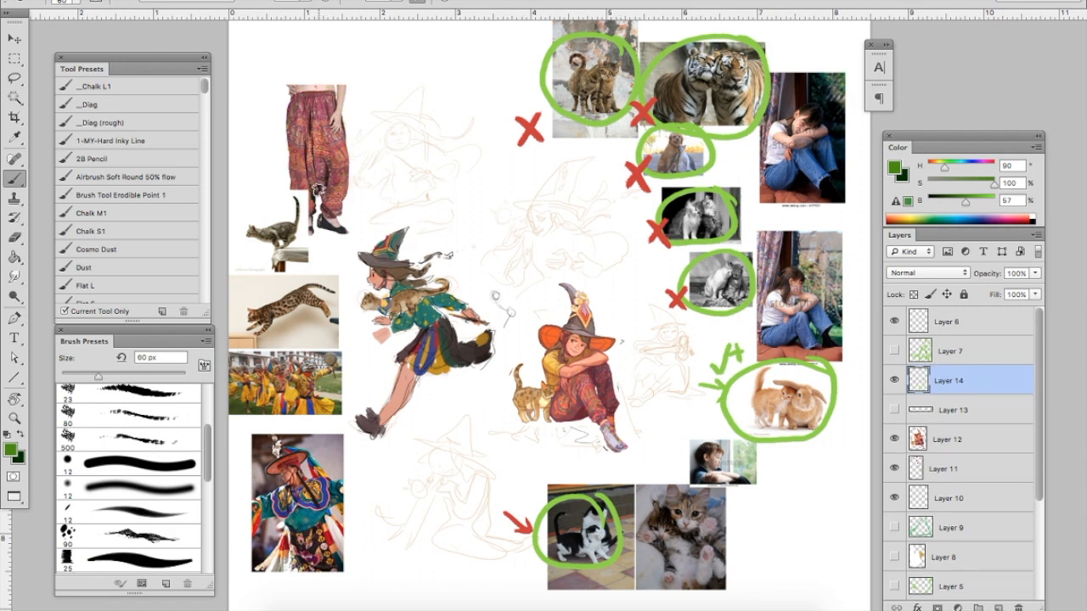
mouse_move(320, 191)
mouse_down()
mouse_move(315, 214)
mouse_move(322, 147)
mouse_up()
key(ctrl+z)
key(ctrl+z)
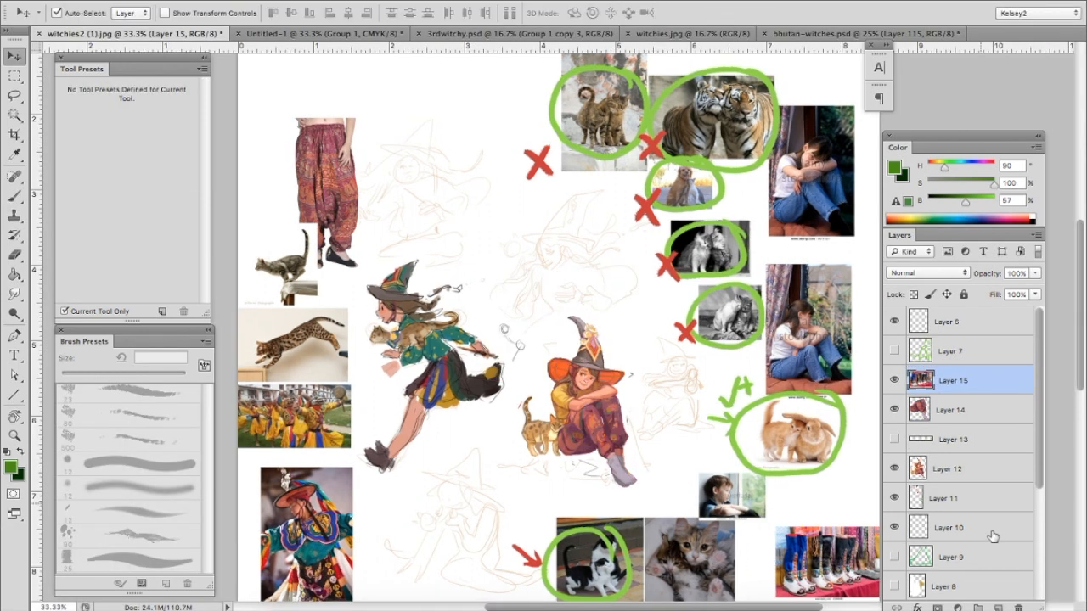
- Try a green brush mark around the traditional boots photo, and undo it
drag(626, 415, 594, 357)
key(b)
mouse_move(769, 510)
mouse_down()
mouse_move(782, 526)
mouse_move(764, 512)
mouse_up()
key(ctrl+z)
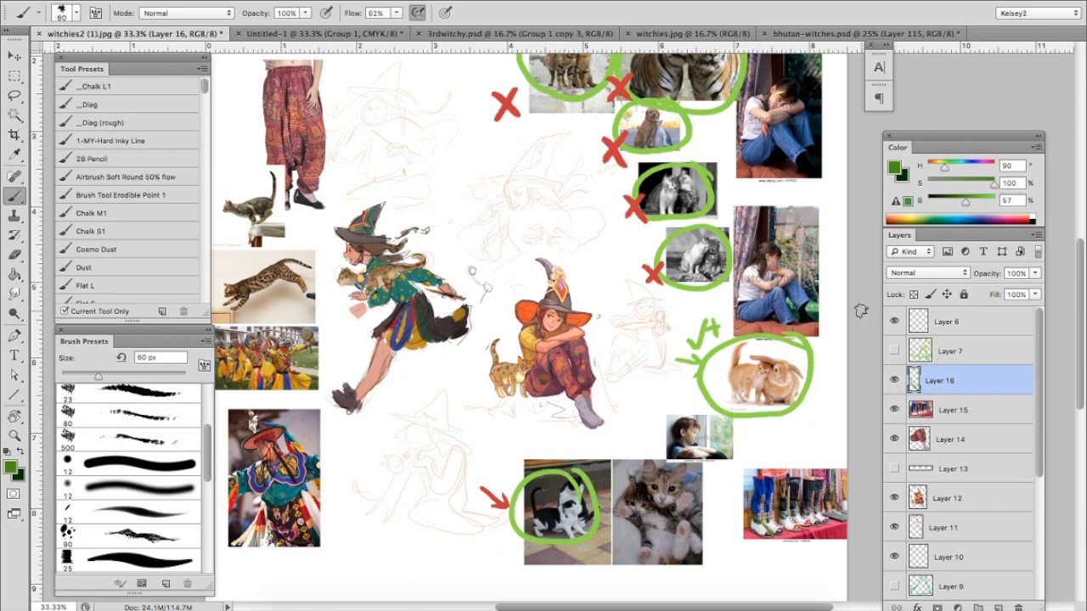
- Switch to the web browser and search Google Images for "bhutan shoes"
click(506, 605)
text(bhutan shoes)
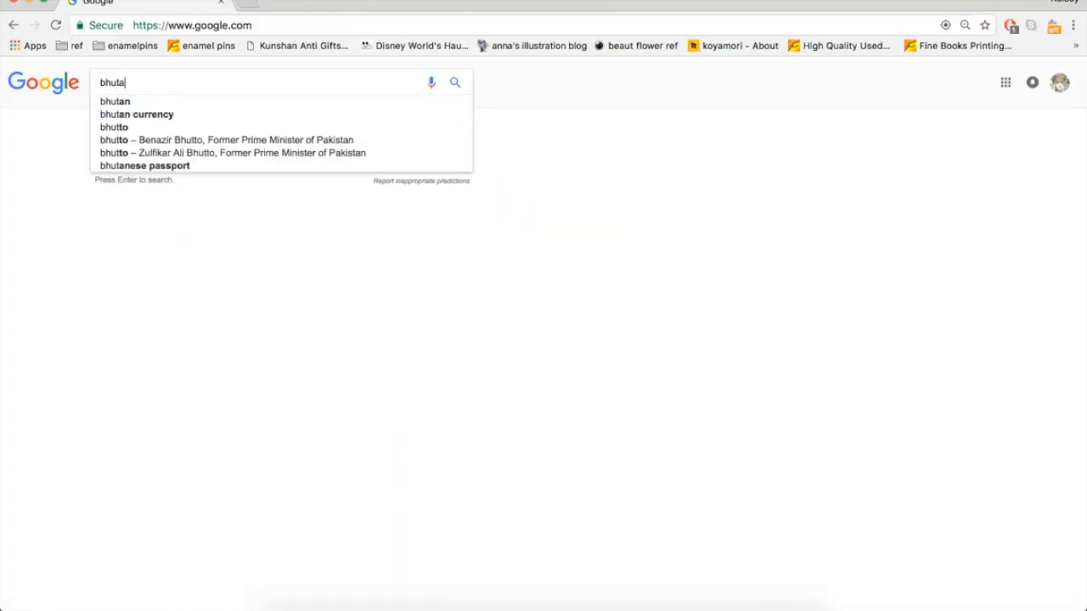
key(Return)
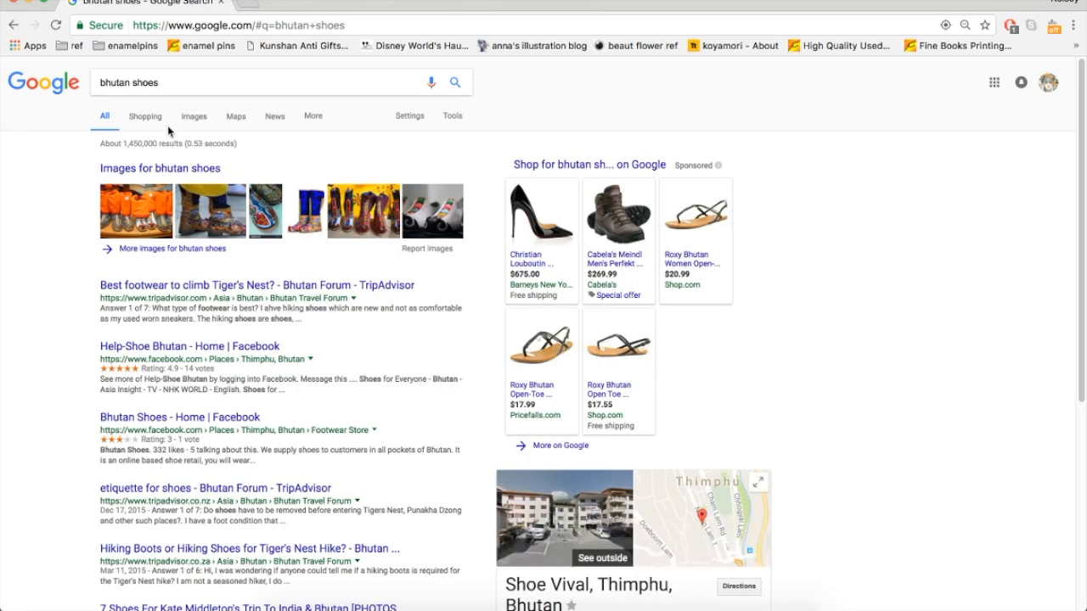
click(190, 118)
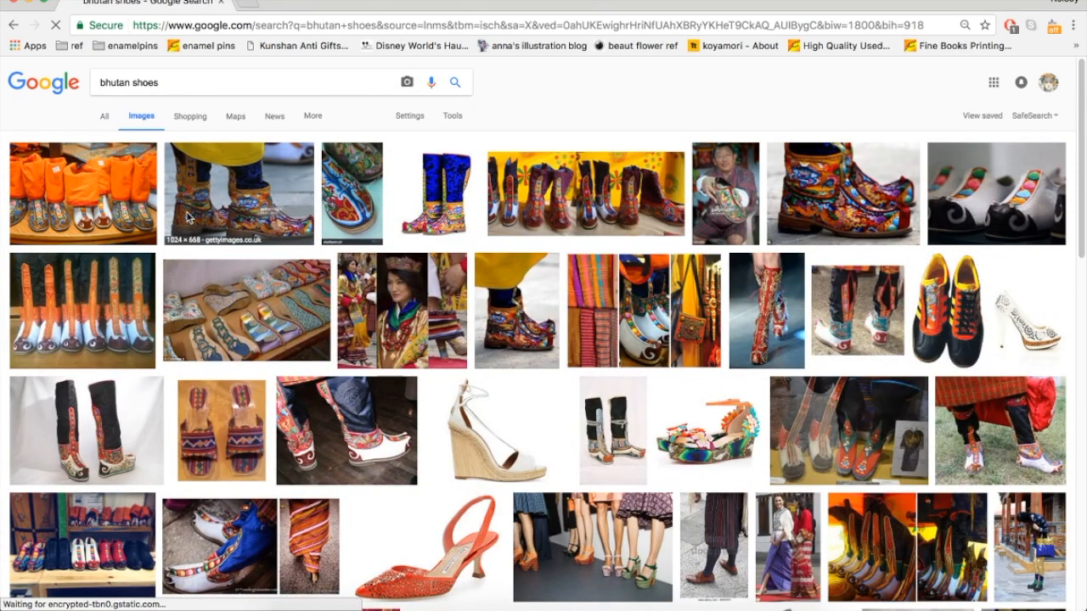
- Look through the image results for traditional Bhutanese footwear designs, and return to the first rows
scroll(187, 219, down, 1)
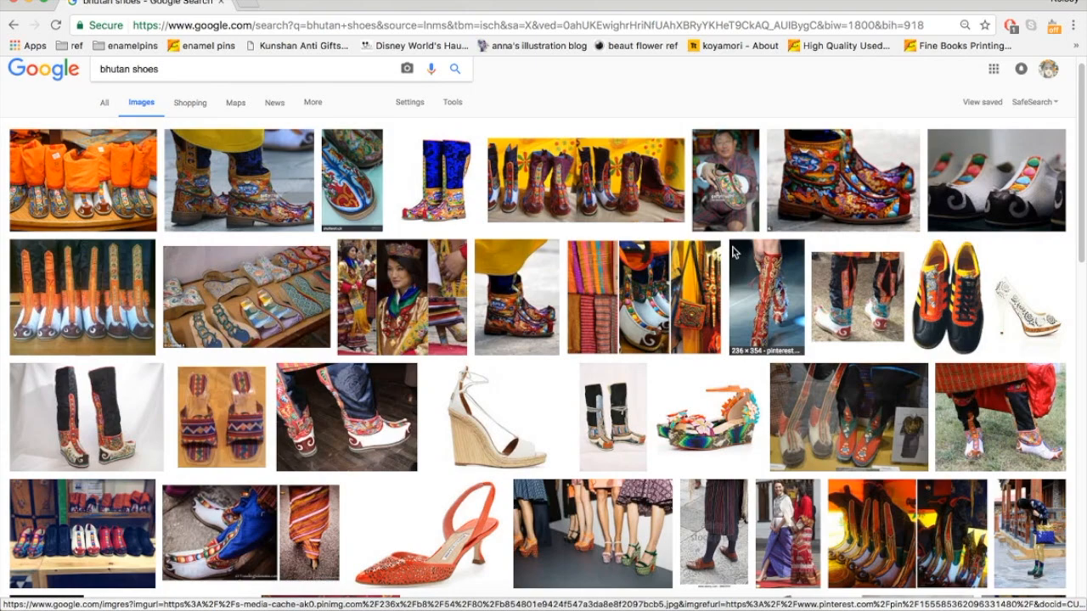
scroll(735, 252, down, 2)
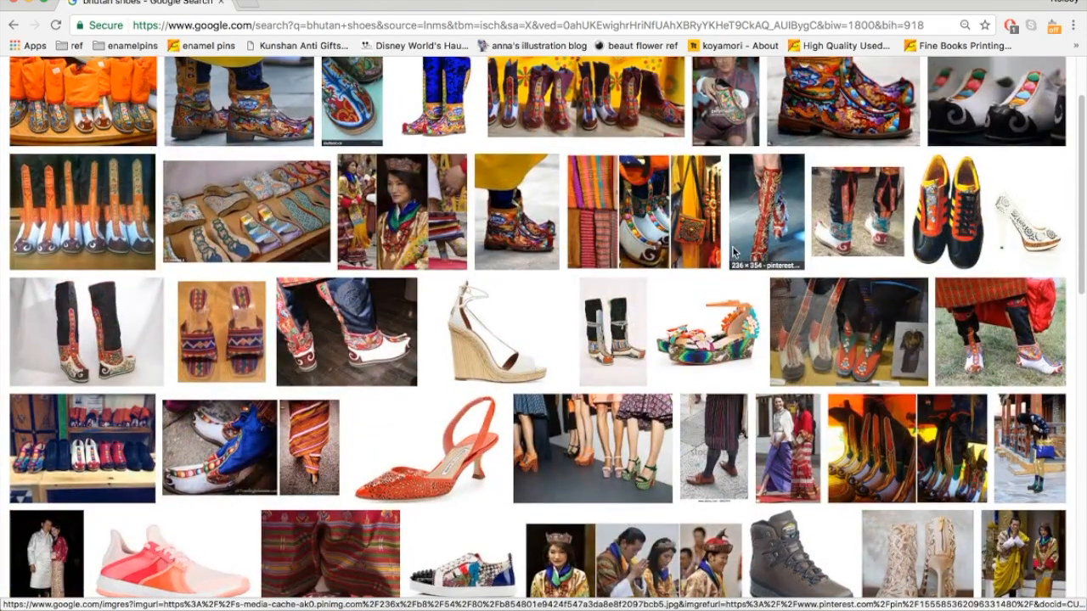
scroll(735, 252, down, 2)
scroll(735, 252, down, 3)
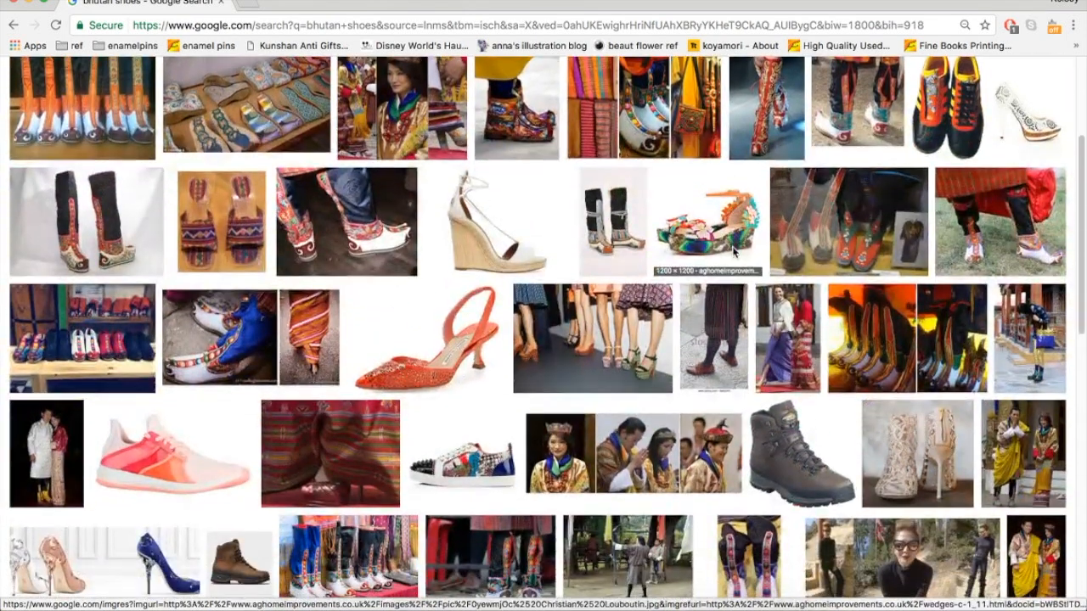
scroll(735, 252, down, 5)
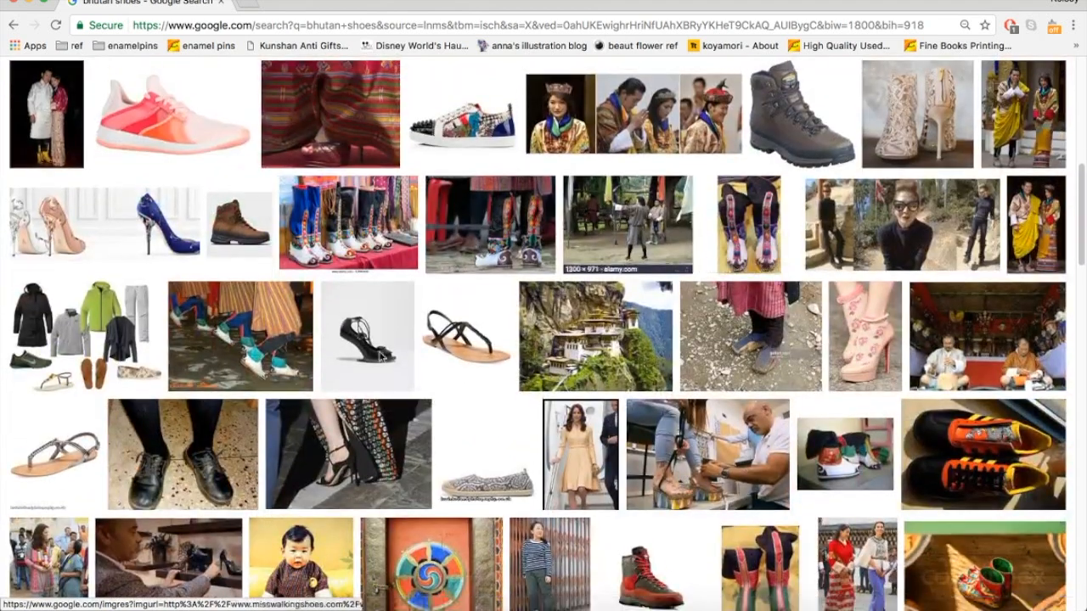
scroll(363, 343, up, 1)
scroll(362, 343, up, 10)
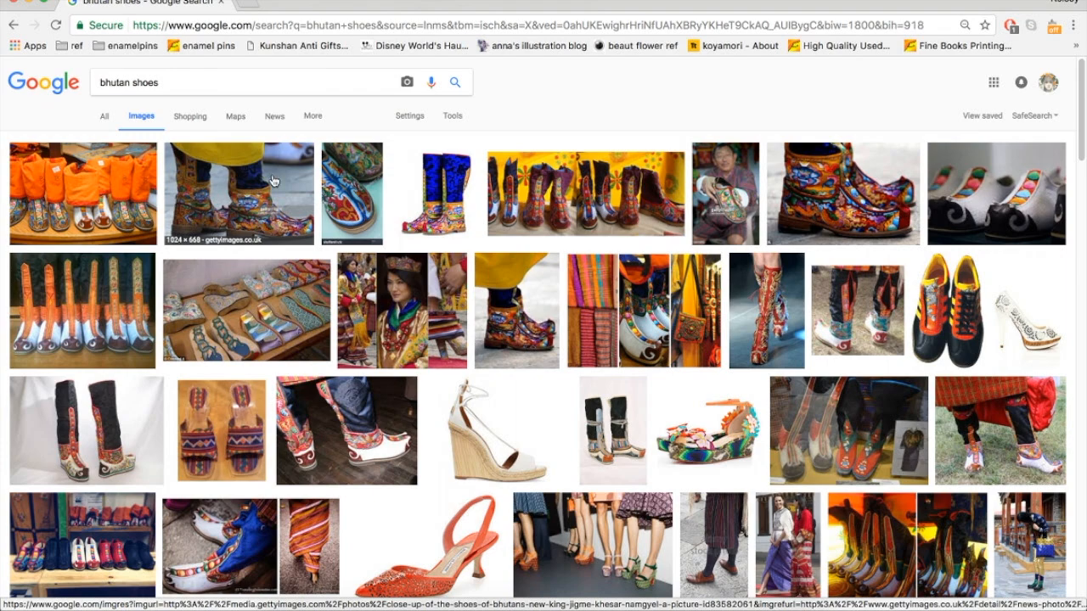
- Find the photo of blue and black traditional boots on a red cloth and open its preview
scroll(357, 247, down, 5)
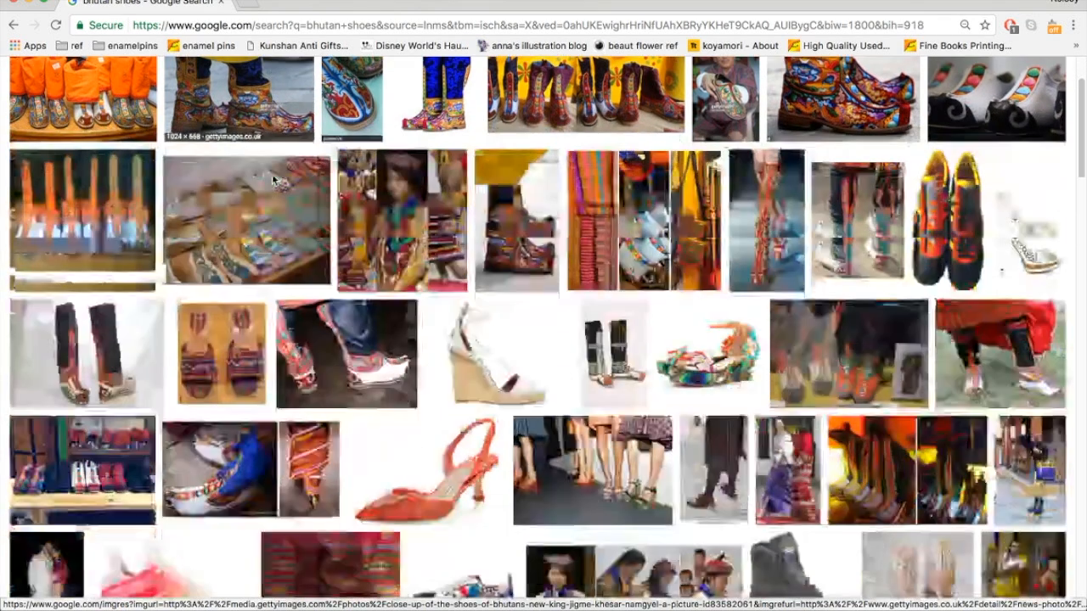
scroll(440, 319, up, 3)
scroll(441, 320, down, 3)
scroll(440, 319, down, 2)
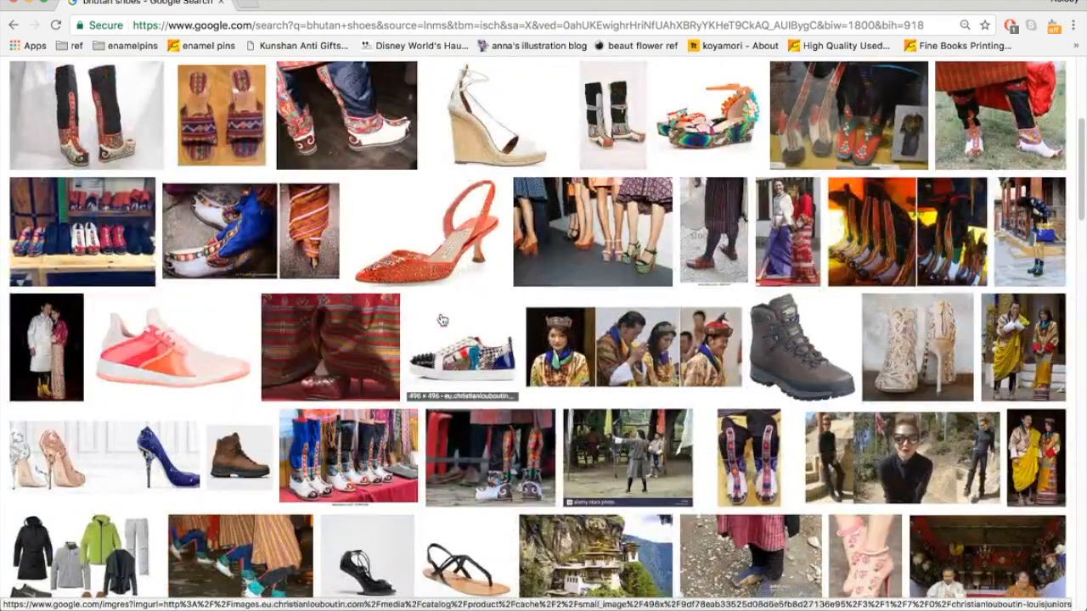
scroll(370, 433, down, 1)
click(368, 415)
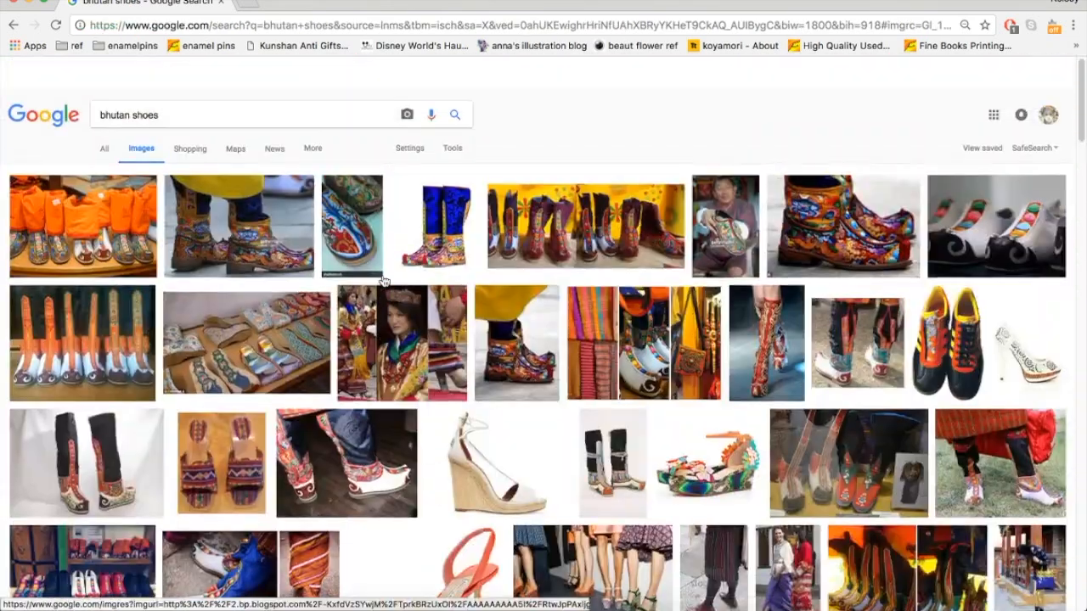
- Examine the opened boots preview and further shoe results below it
scroll(125, 198, down, 1)
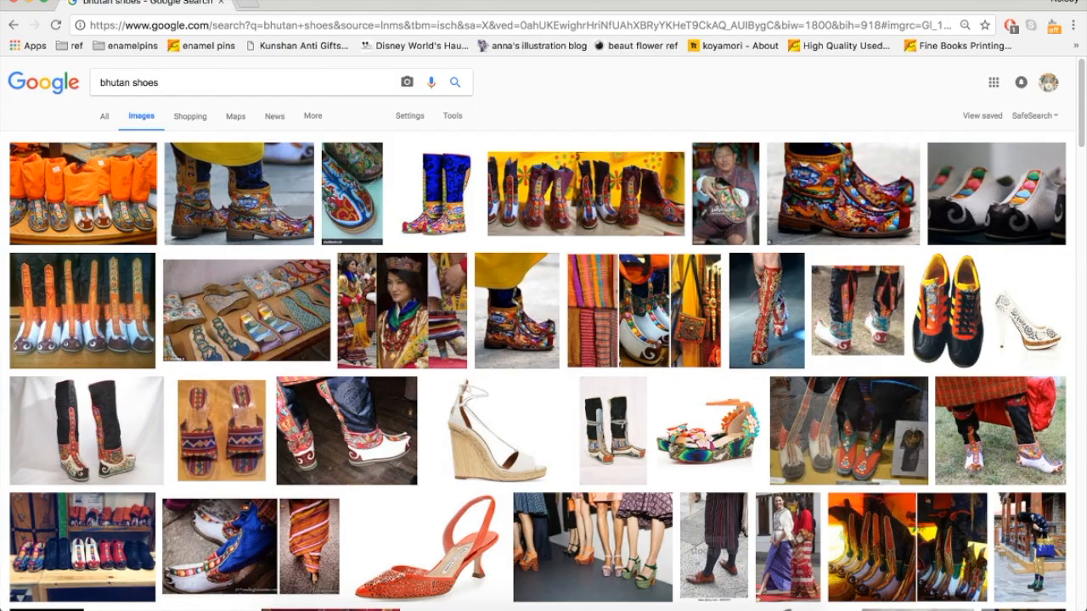
scroll(349, 291, down, 5)
scroll(348, 291, down, 8)
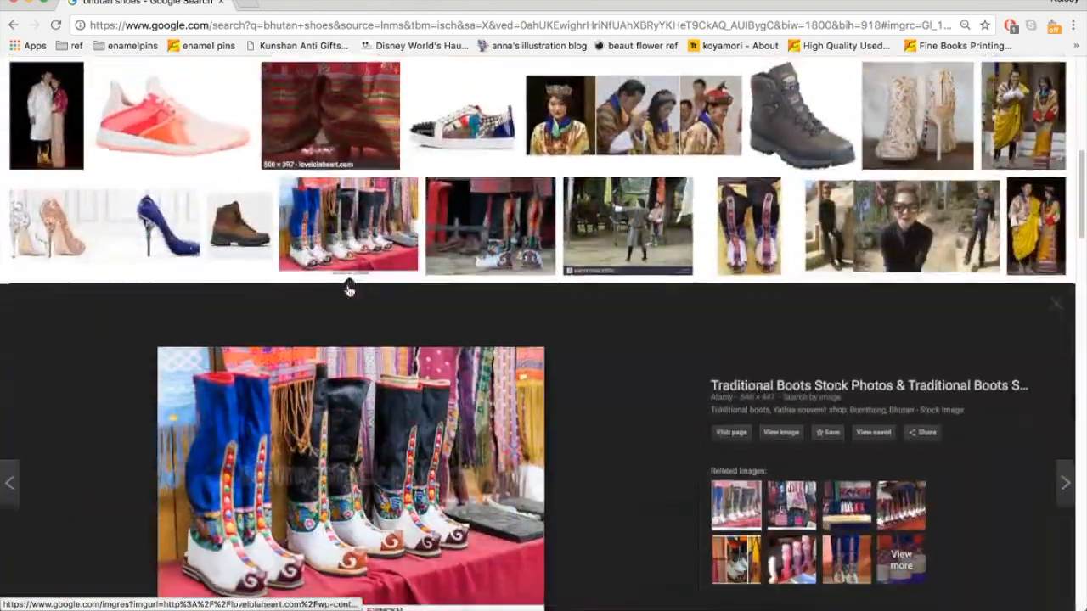
scroll(348, 291, down, 5)
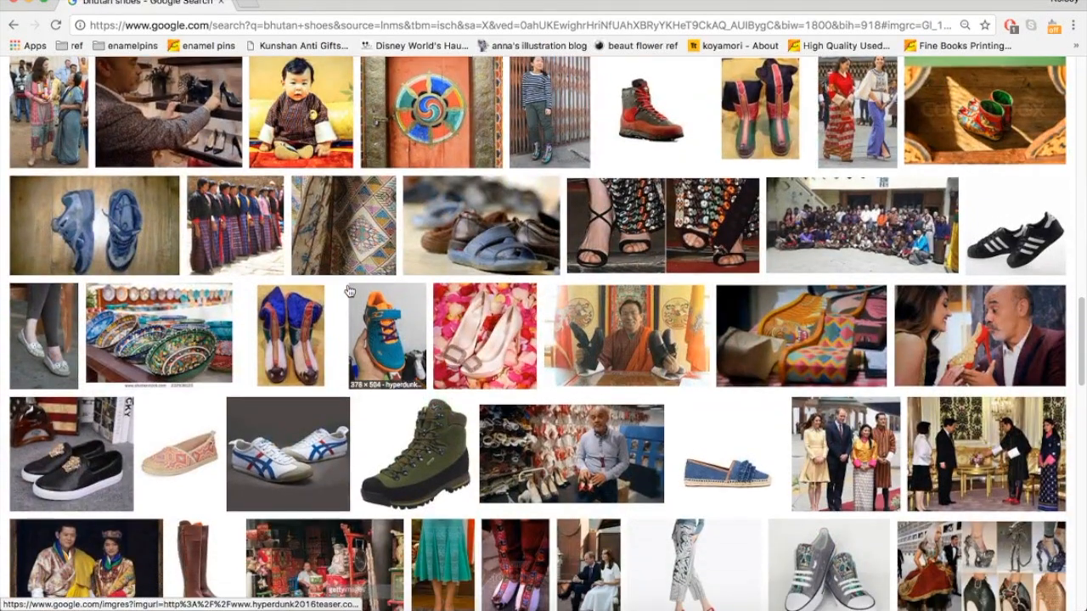
- Return to the enlarged photo of blue and black traditional boots in the image results and copy the image
scroll(348, 292, up, 1)
scroll(299, 459, up, 7)
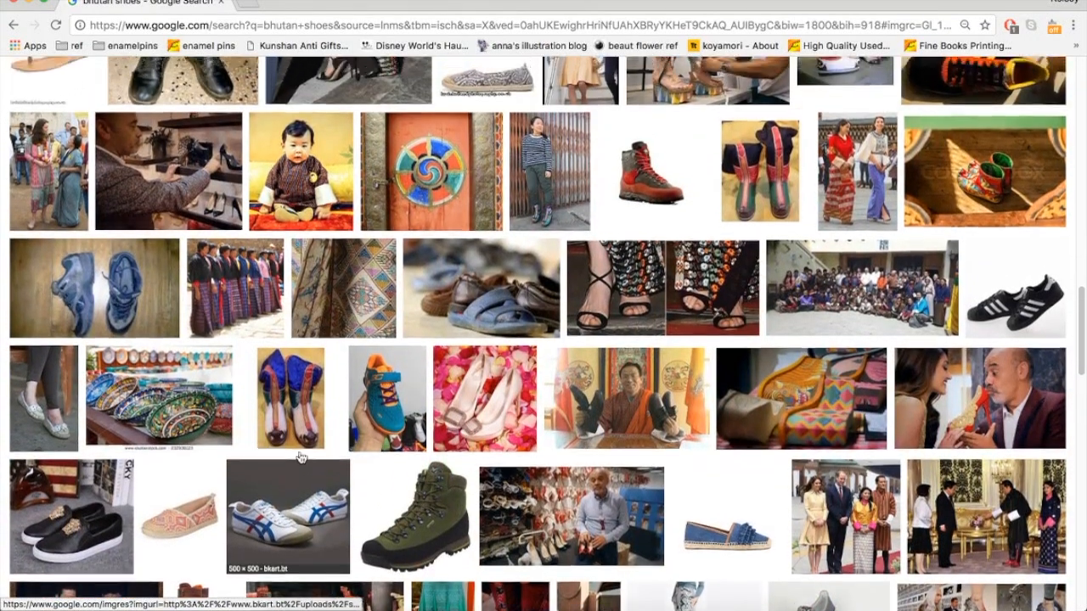
scroll(299, 456, up, 1)
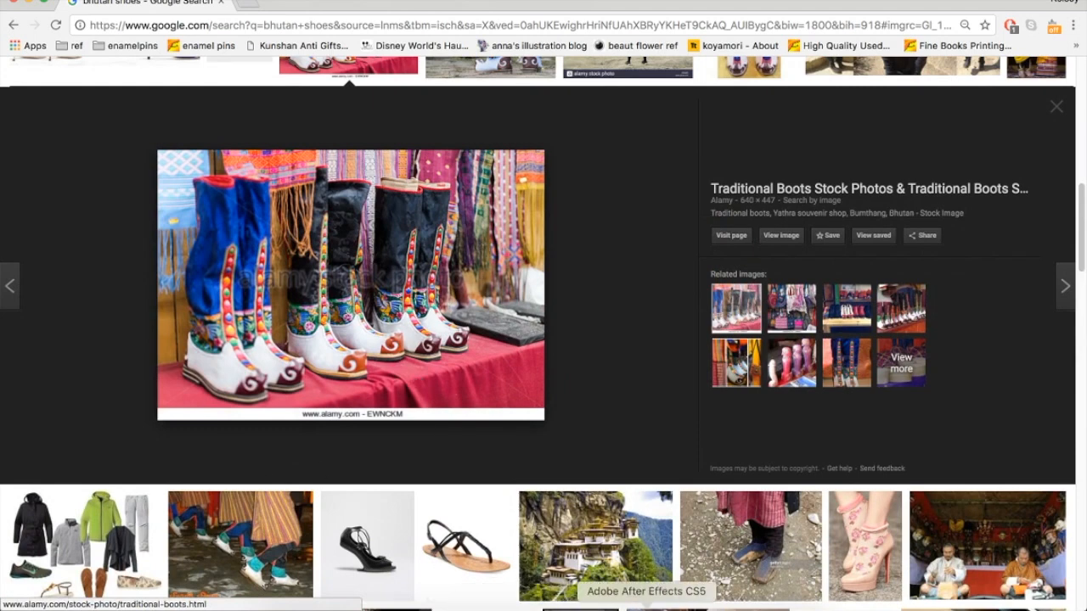
right_click(426, 254)
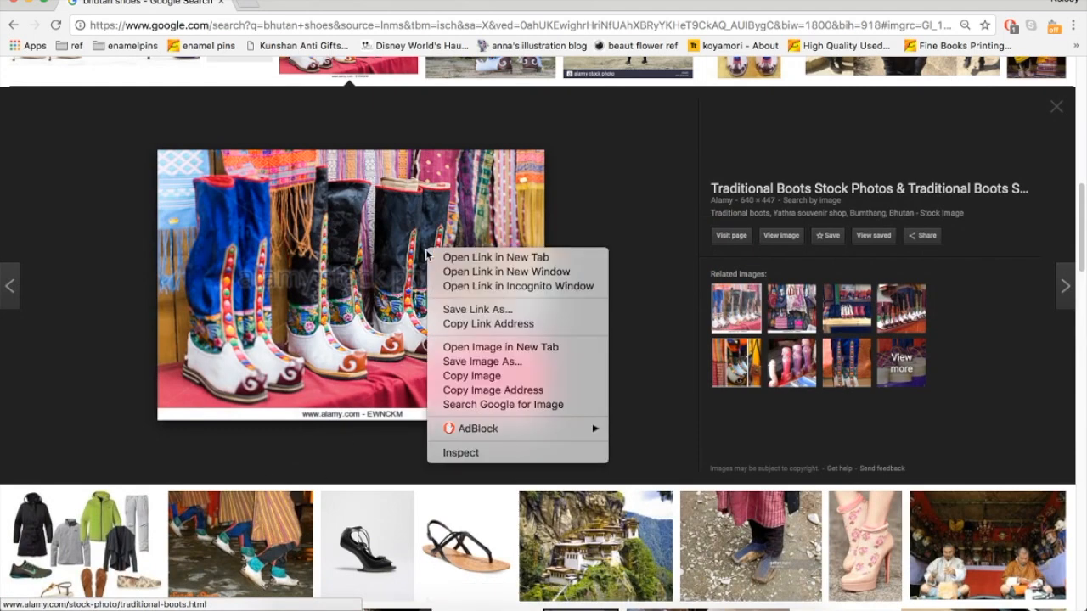
click(482, 375)
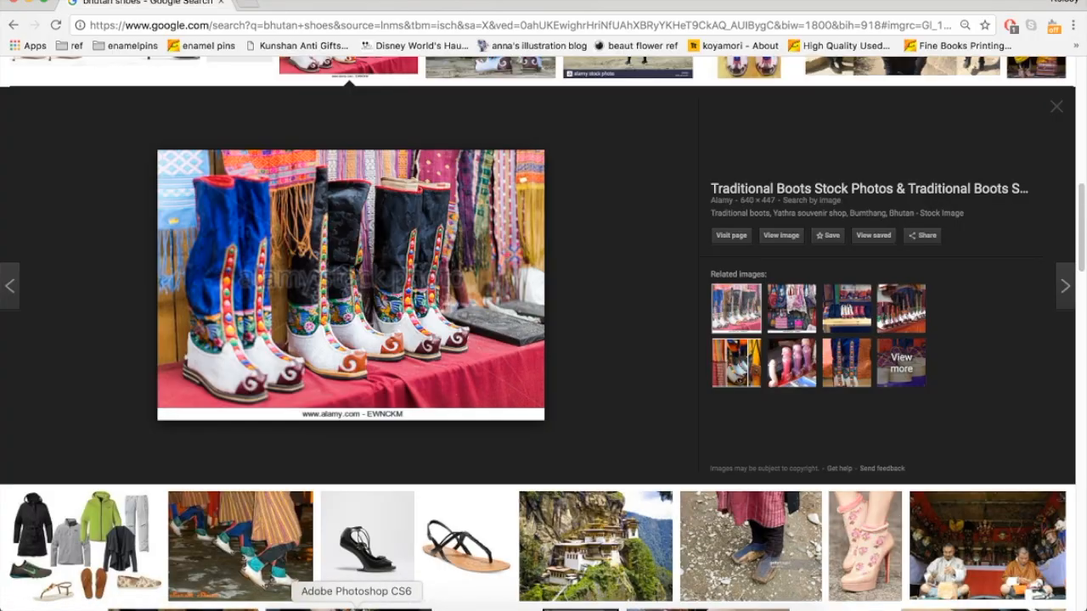
- Switch to Photoshop, paste the boots photo into the concept sheet, and place it scaled down beside the kitten photo
click(339, 601)
scroll(607, 450, up, 3)
key(super+v)
key(v)
drag(609, 269, 808, 388)
click(809, 480)
key(Delete)
key(ctrl+t)
drag(692, 385, 726, 408)
key(Return)
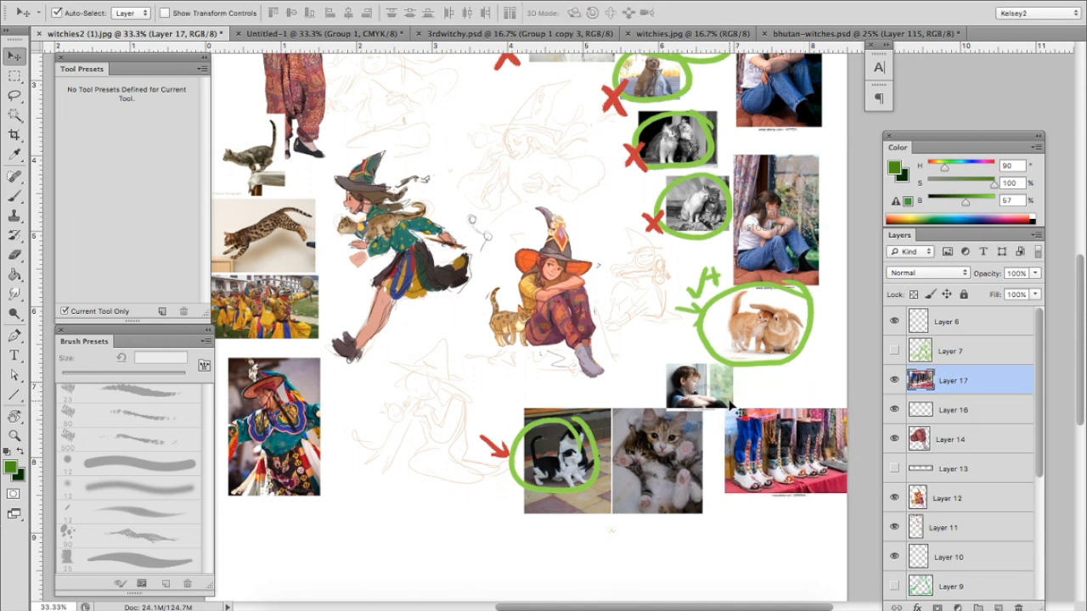
- Cut the frontmost blue boots out of the photo onto a new layer and place them scaled down over the seated witch's foot
key(l)
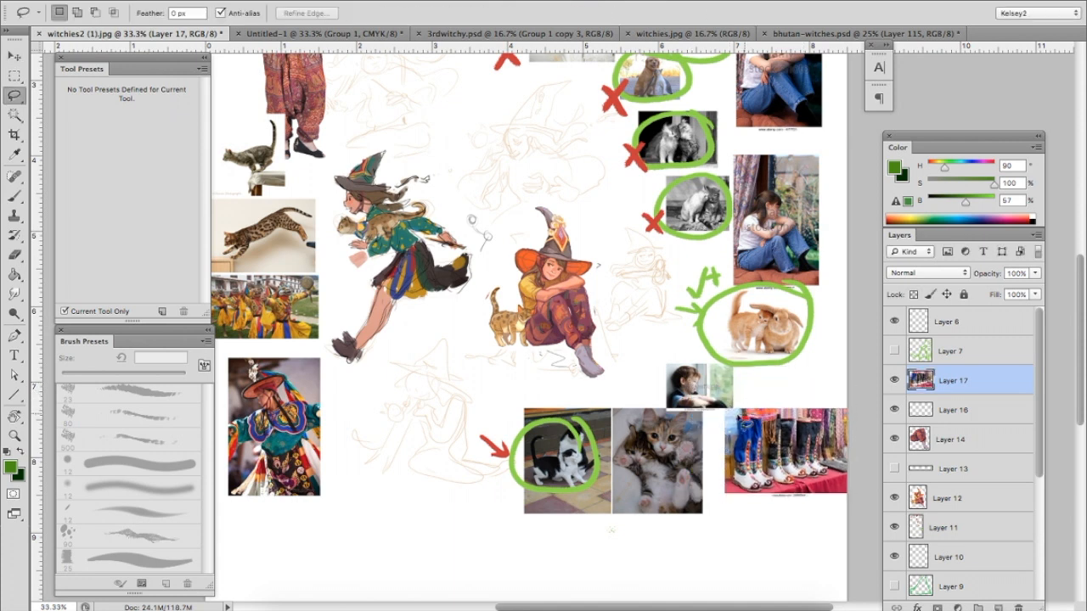
mouse_move(767, 449)
mouse_down()
mouse_move(771, 388)
mouse_move(610, 302)
mouse_move(595, 353)
mouse_up()
key(shift+super+j)
key(v)
key(super+t)
key(Return)
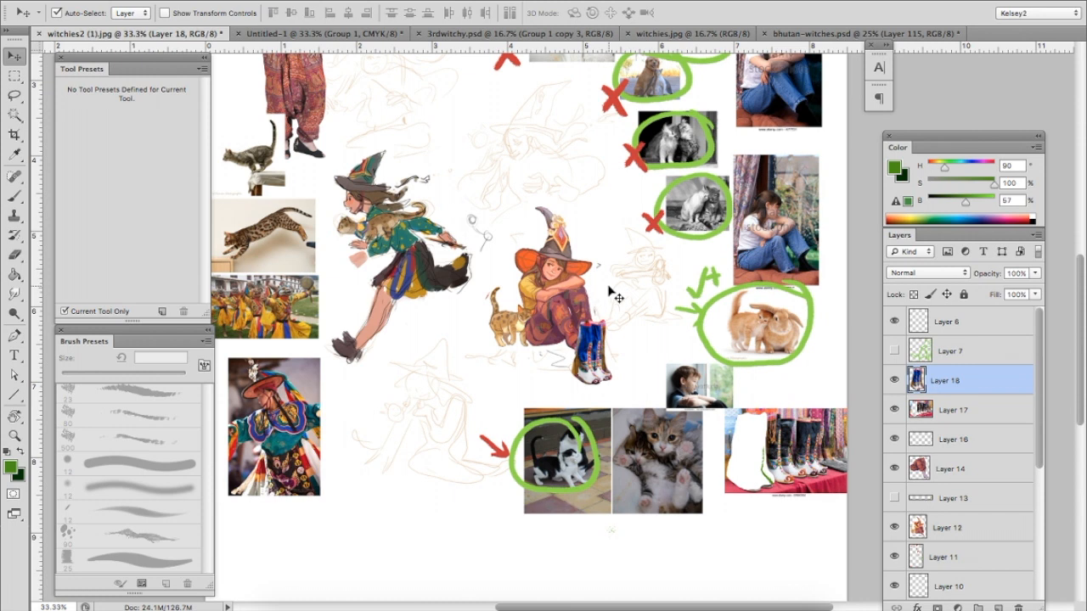
- Compare the blue boots with the witch's bare sock by moving them aside and back, and hide the boots layer
drag(595, 348, 654, 344)
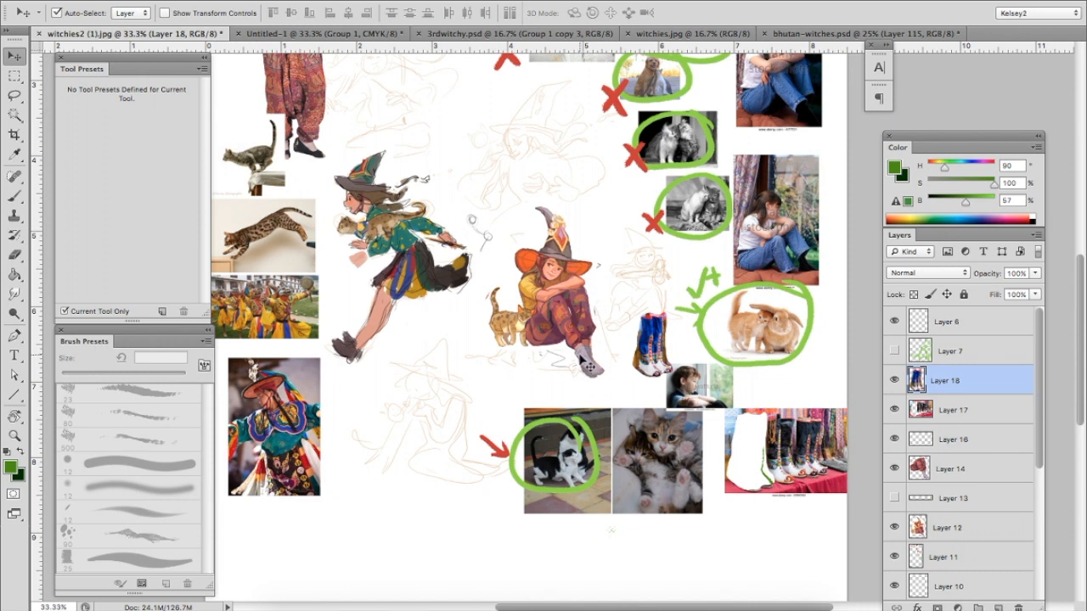
drag(644, 368, 587, 370)
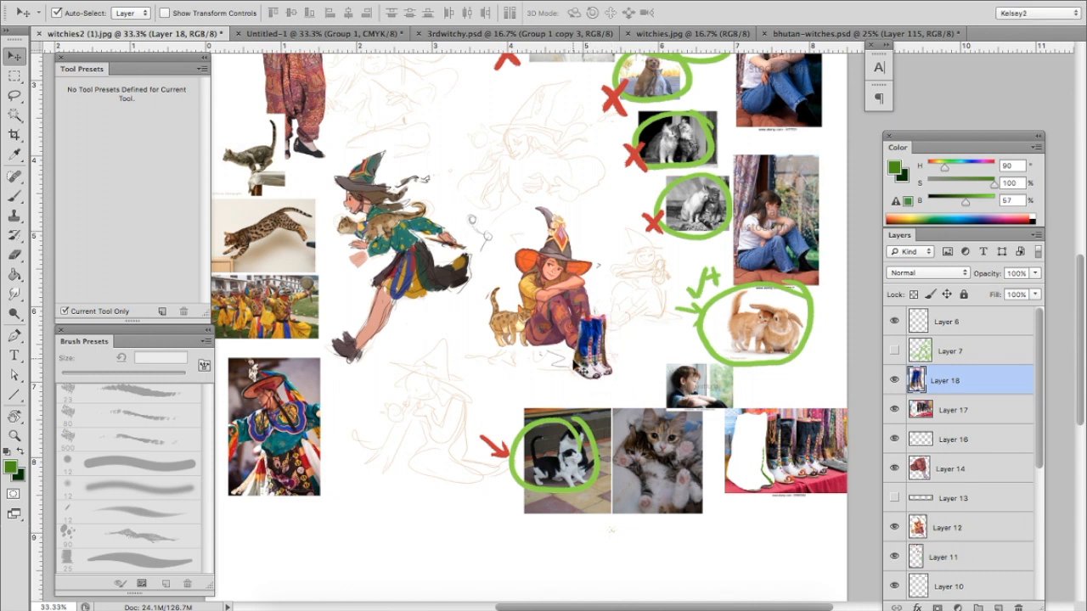
click(894, 379)
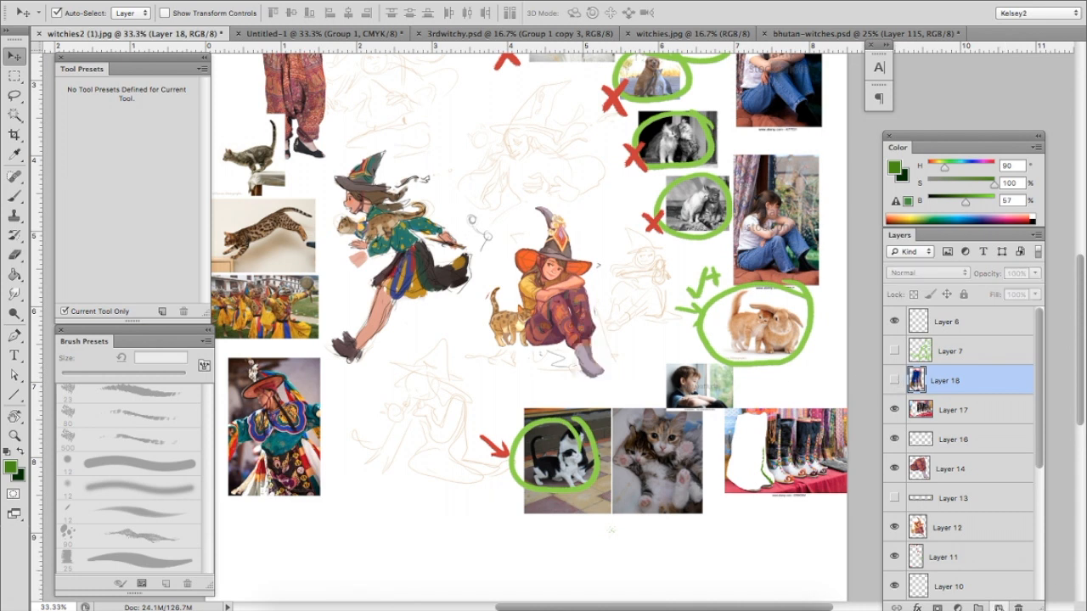
- On a new layer, outline overlapping boot shapes around the seated witch's foot in the green sampled from the annotation circle
click(999, 607)
key(b)
alt+click(700, 314)
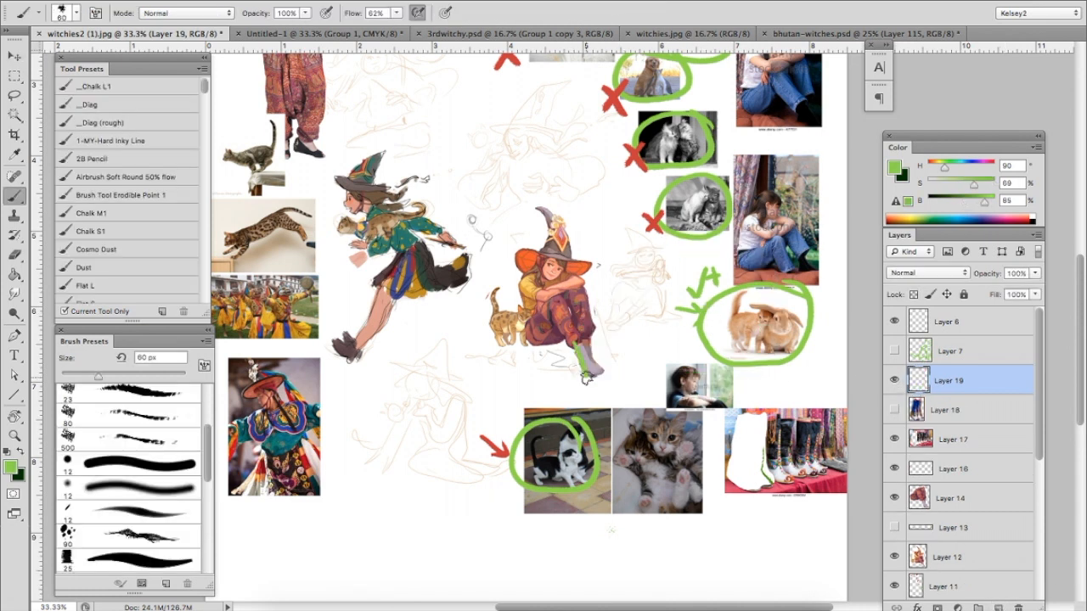
mouse_move(594, 367)
mouse_down()
mouse_move(601, 332)
mouse_move(595, 343)
mouse_move(606, 368)
mouse_up()
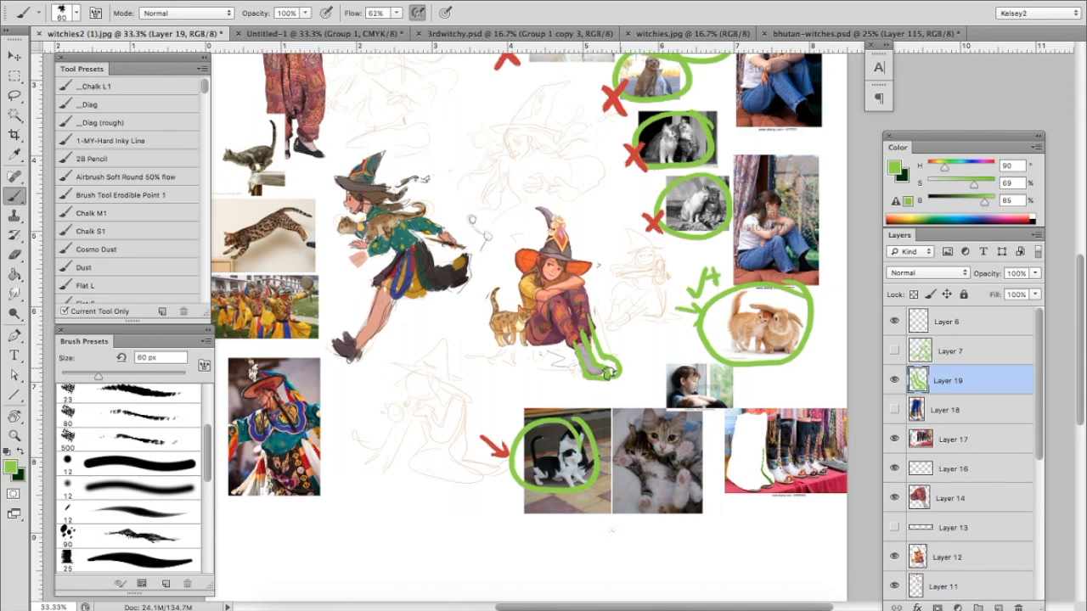
- Move the green boot outline down to the blank area below the seated witch sketch
click(893, 380)
click(893, 380)
key(v)
drag(609, 376, 400, 568)
- Draw overlapping angled leg lines and a row of overlapping circles in green beside the boot outline
key(b)
mouse_move(441, 523)
mouse_down()
mouse_move(460, 529)
mouse_move(449, 563)
mouse_move(465, 522)
mouse_up()
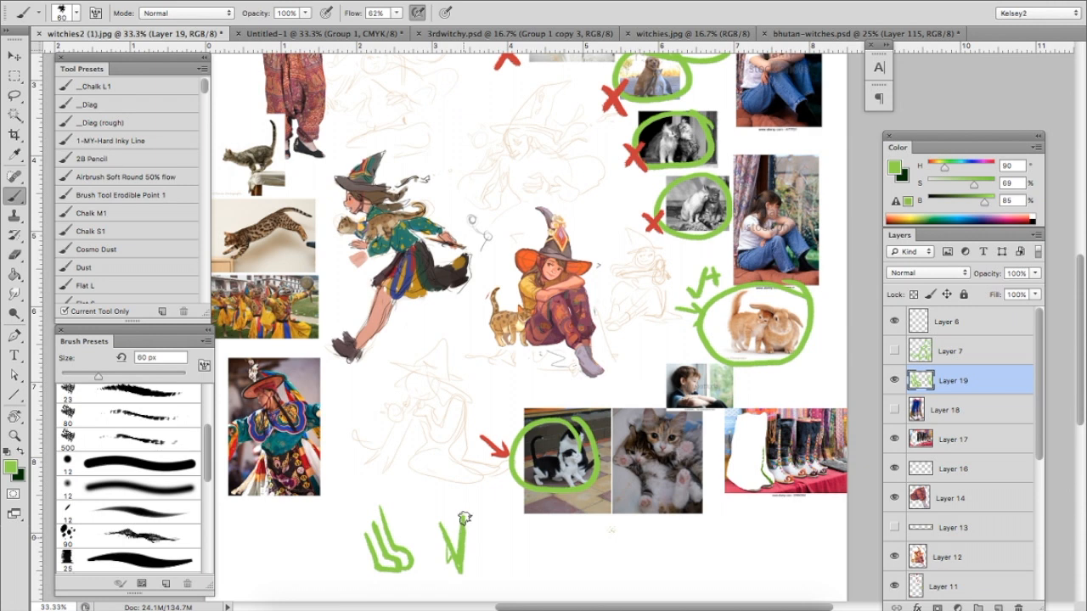
mouse_move(462, 545)
mouse_down()
mouse_move(473, 486)
mouse_move(465, 540)
mouse_up()
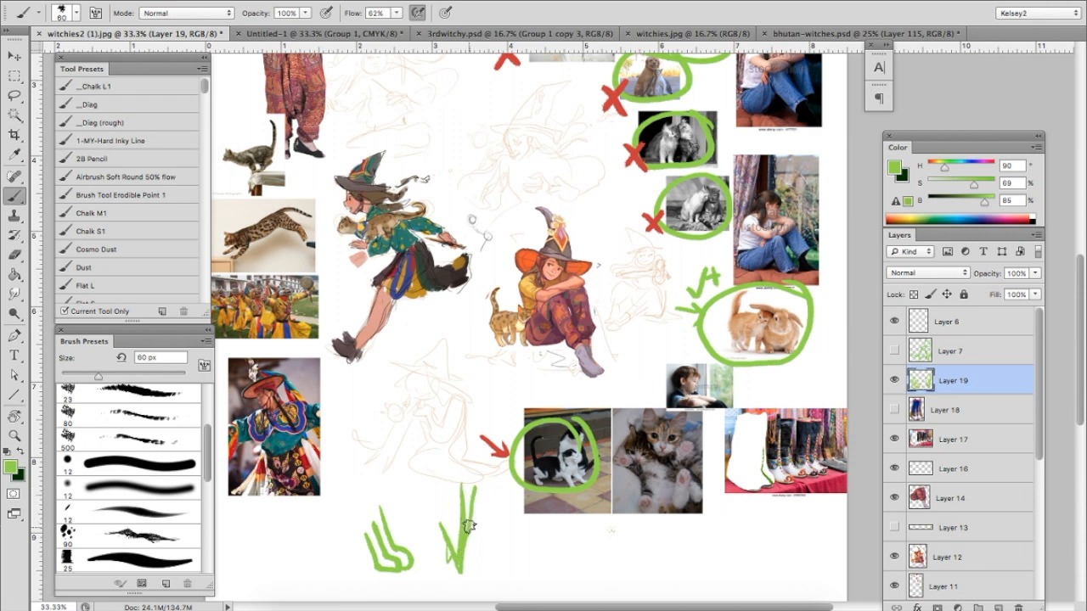
mouse_move(521, 553)
mouse_down()
mouse_move(555, 556)
mouse_move(548, 573)
mouse_move(557, 550)
mouse_up()
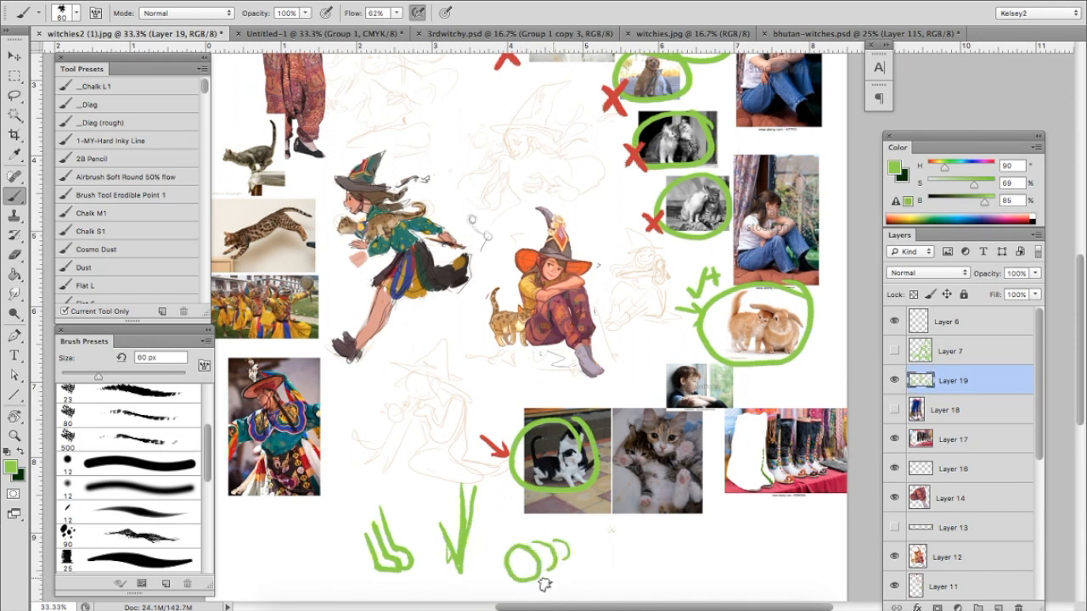
- Write the green note "overlaps!" next to the row of circles
drag(533, 586, 595, 556)
key(ctrl+z)
mouse_move(560, 575)
mouse_down()
mouse_move(619, 563)
mouse_move(652, 580)
mouse_move(667, 570)
mouse_up()
click(667, 578)
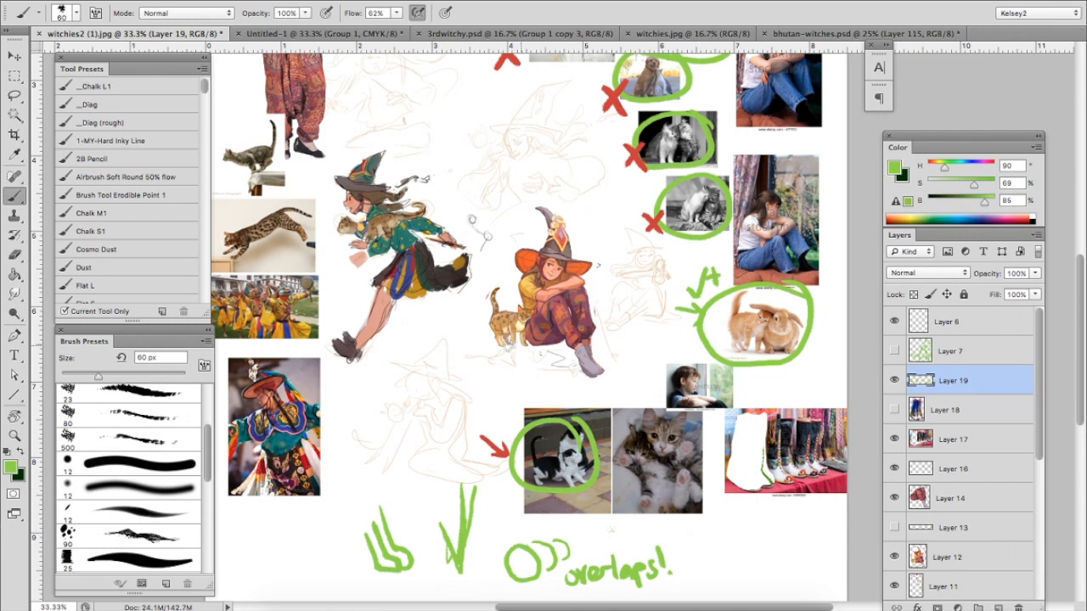
- Try marking the overlapping forms on the seated witch's figure in green, and undo the marks
drag(534, 308, 528, 344)
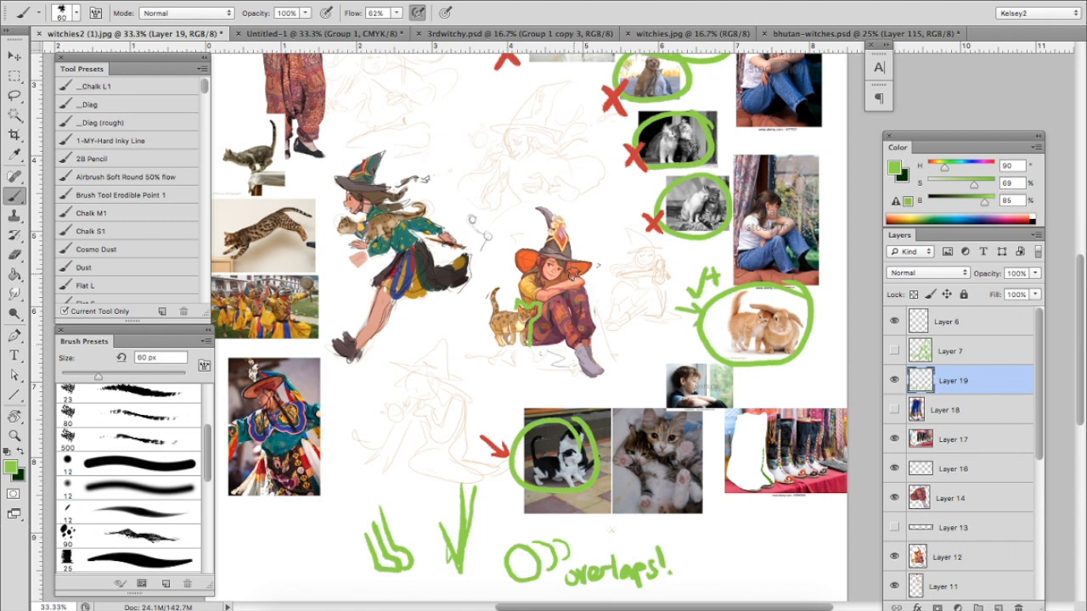
key(ctrl+z)
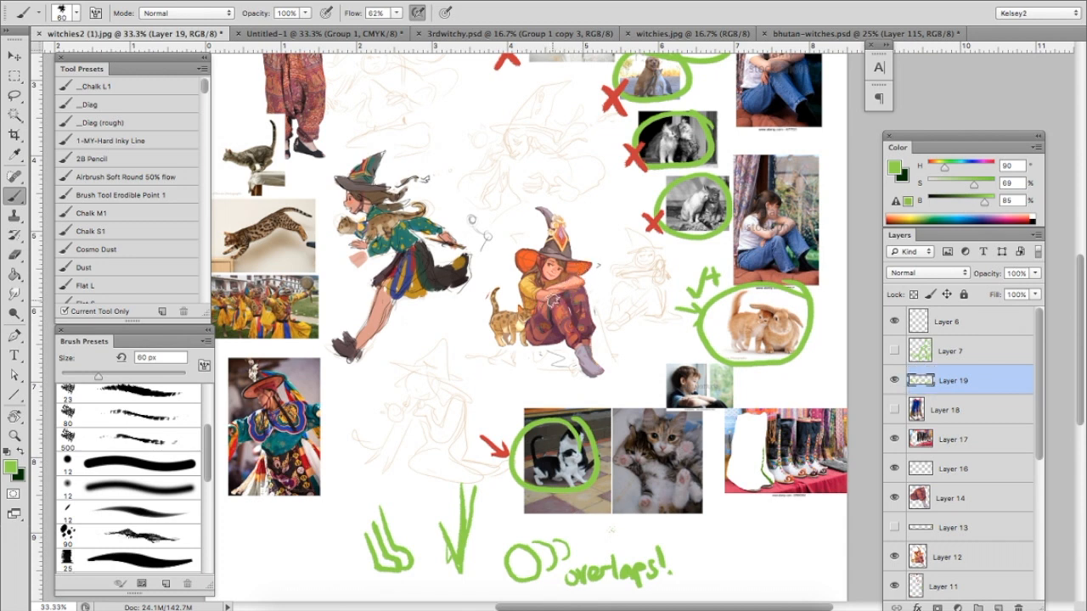
mouse_move(550, 269)
mouse_down()
mouse_move(597, 261)
mouse_move(565, 209)
mouse_move(538, 253)
mouse_move(546, 270)
mouse_up()
key(ctrl+z)
- Sample the red of the arrow beside the black-and-white cat as brush color, and hide the green overlap notes layer
mouse_move(321, 518)
mouse_down()
mouse_move(398, 478)
mouse_move(411, 452)
mouse_move(425, 475)
mouse_up()
alt+click(502, 446)
click(894, 380)
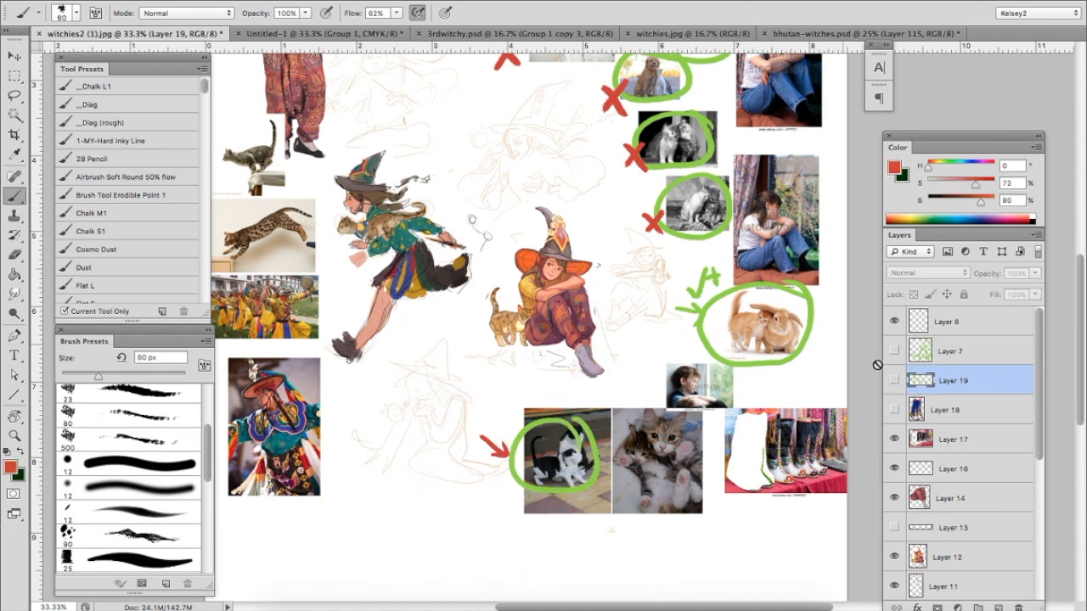
- Show the cut-out blue boots layer again and scale it back over the gap in the boots photo
key(v)
click(598, 374)
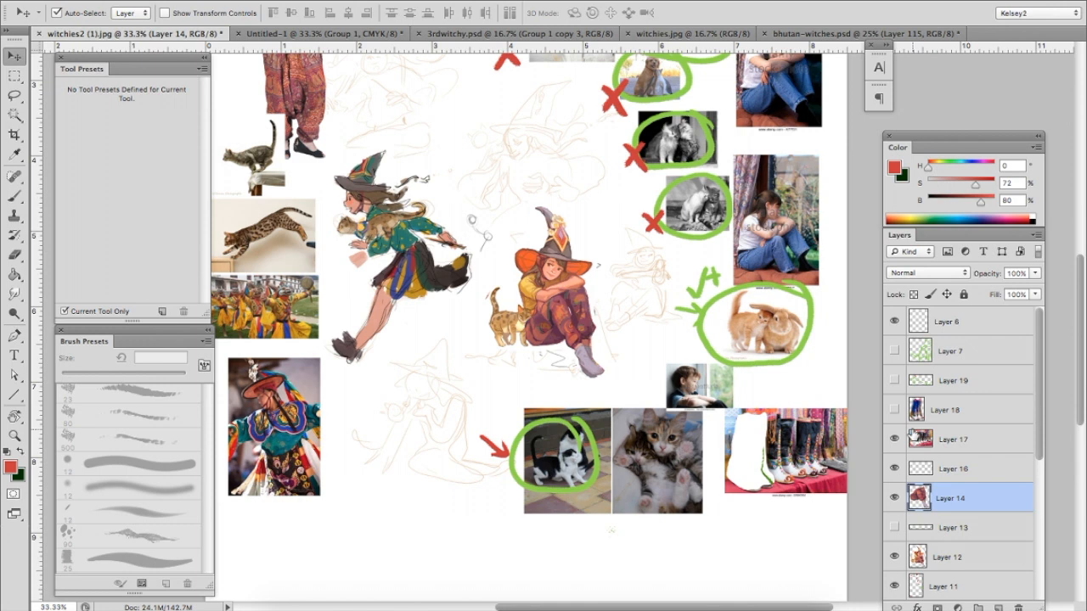
click(944, 410)
click(894, 410)
key(ctrl+t)
mouse_move(730, 424)
mouse_down()
mouse_move(720, 406)
mouse_move(751, 418)
mouse_move(723, 407)
mouse_up()
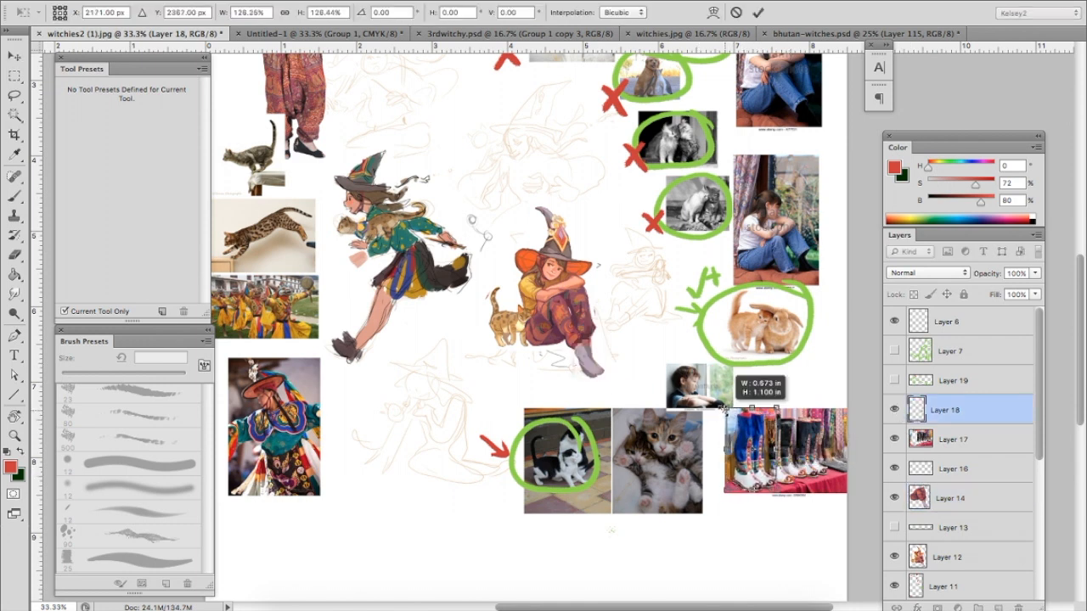
key(Return)
- Hide Layer 14 over the seated witch to expose her patterned shoes, and add a new empty layer above it
click(826, 496)
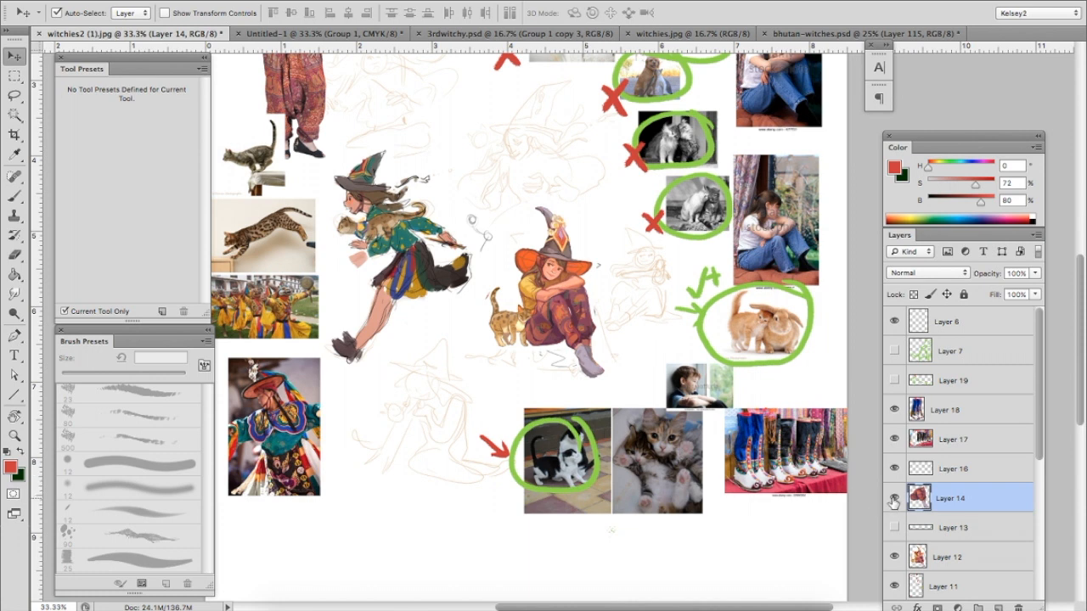
click(893, 500)
click(998, 607)
key(b)
mouse_move(578, 367)
mouse_down()
mouse_move(592, 372)
mouse_move(594, 361)
mouse_up()
key(ctrl+z)
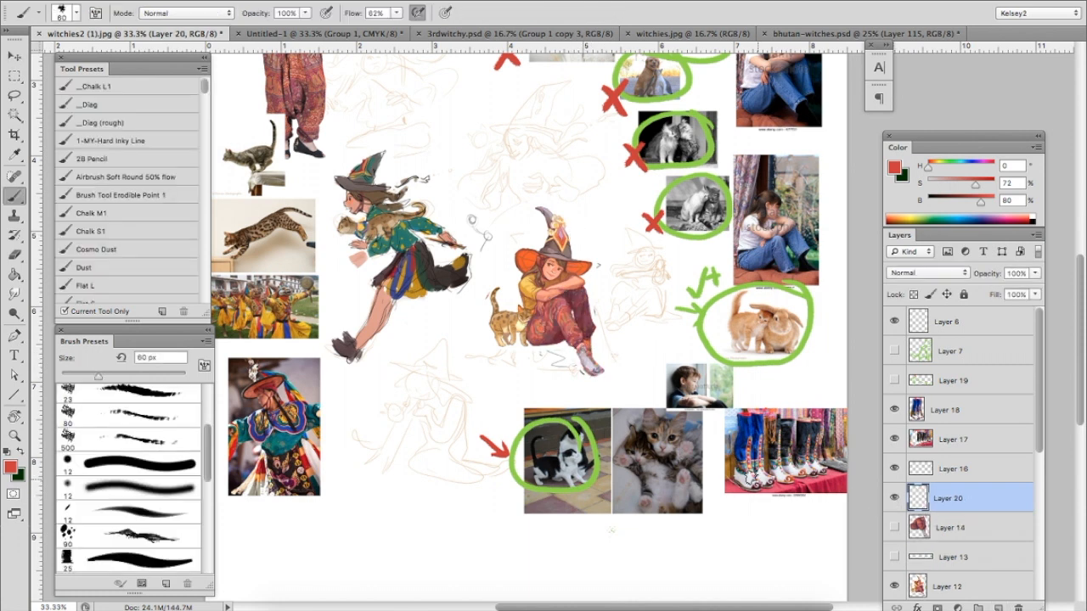
scroll(594, 342, up, 1)
scroll(594, 342, up, 1)
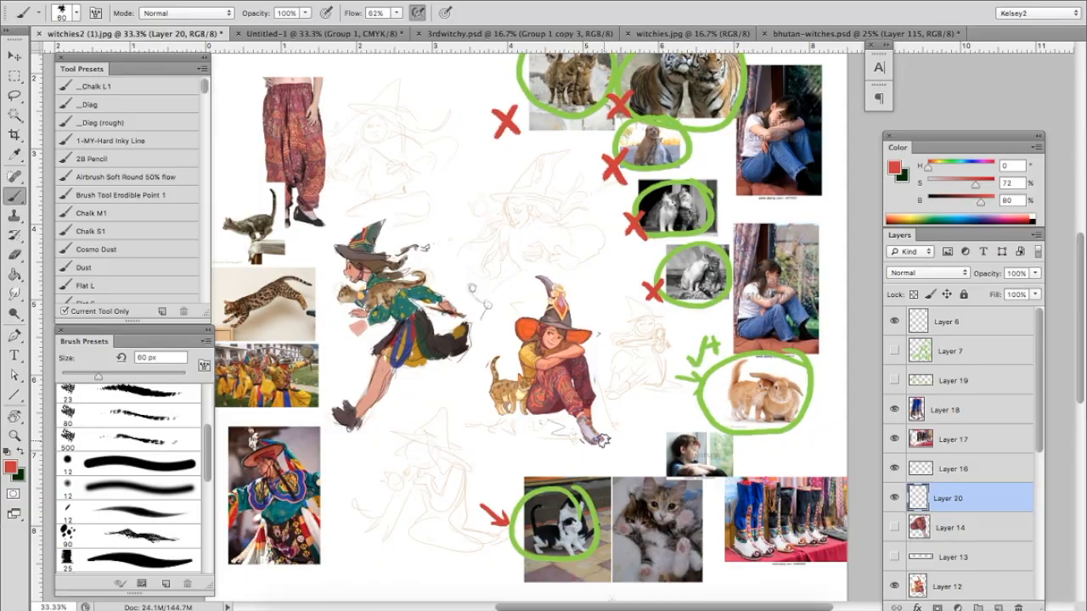
- Switch to the web browser and search Google Images for "girl depressed"
click(501, 599)
click(513, 26)
text(grirl depressed)
key(Return)
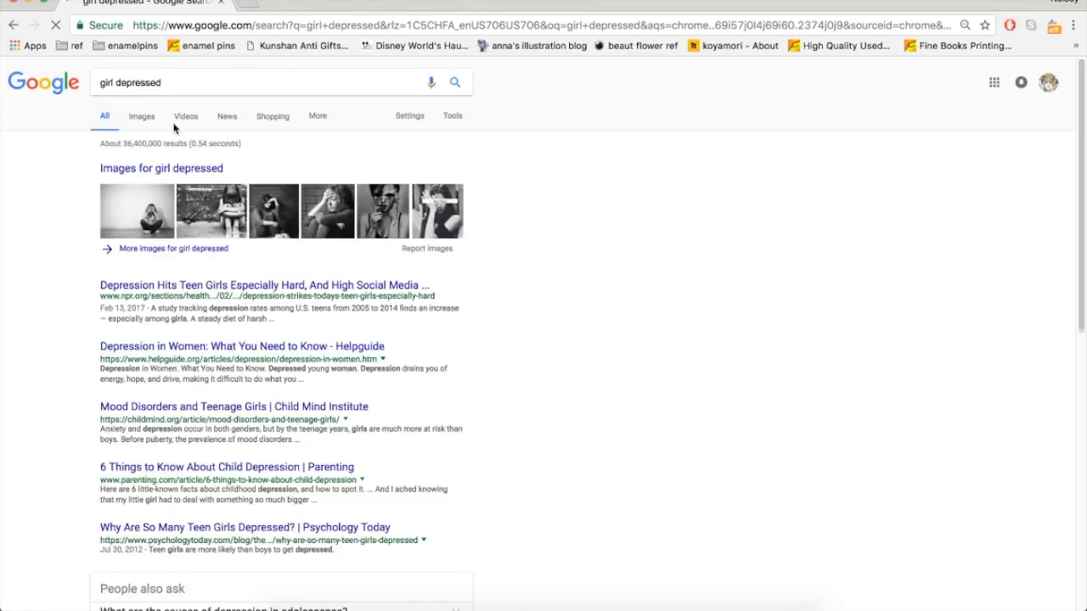
click(144, 116)
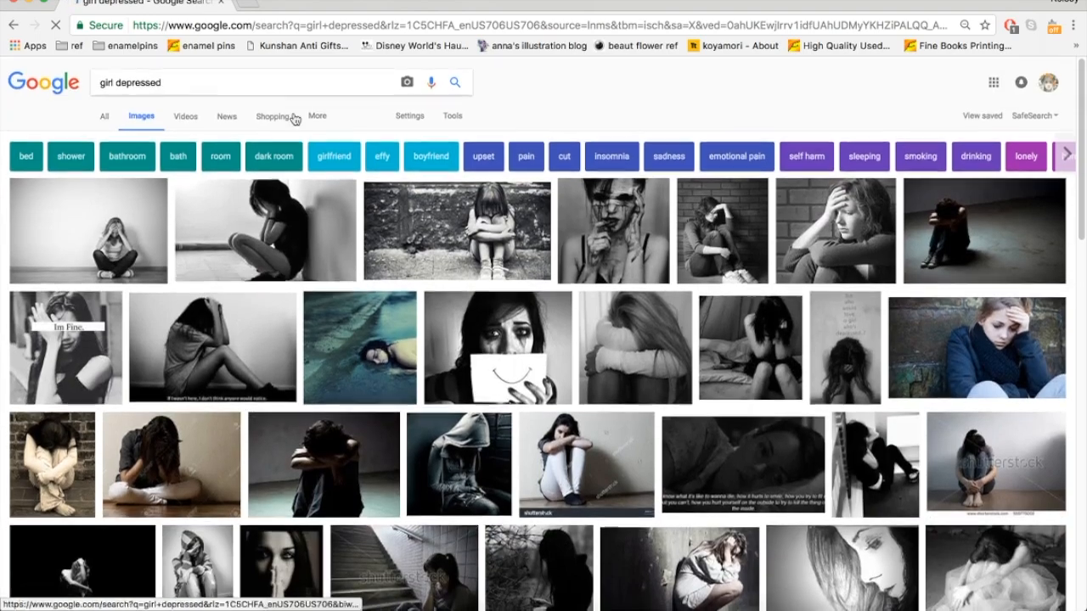
- Search the images for "girl holding legs" and scan the results for seated poses
triple_click(295, 82)
text(girl holding legs)
key(Return)
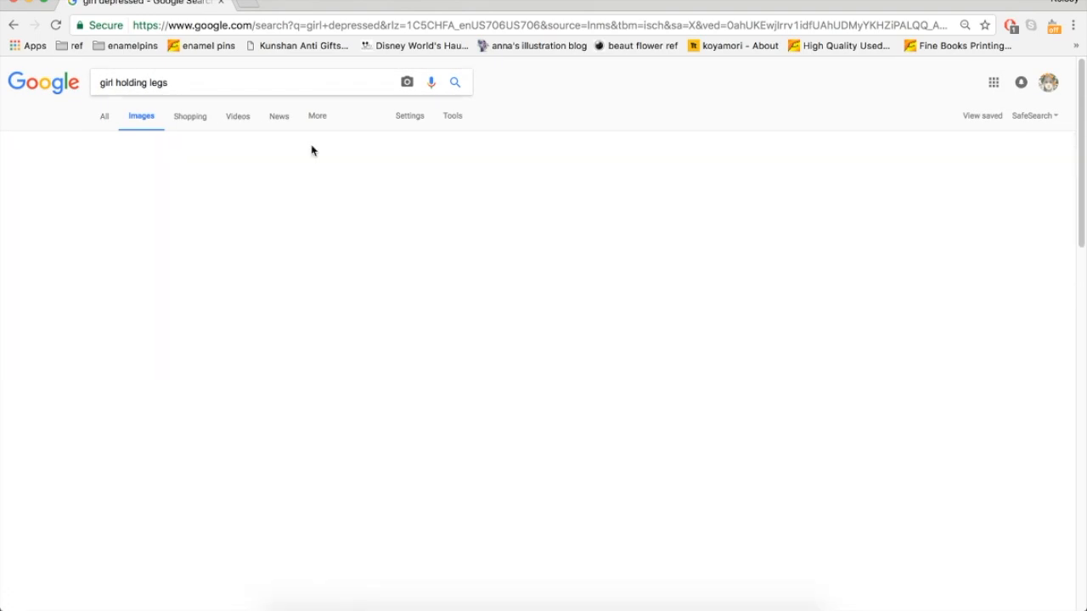
scroll(354, 223, down, 10)
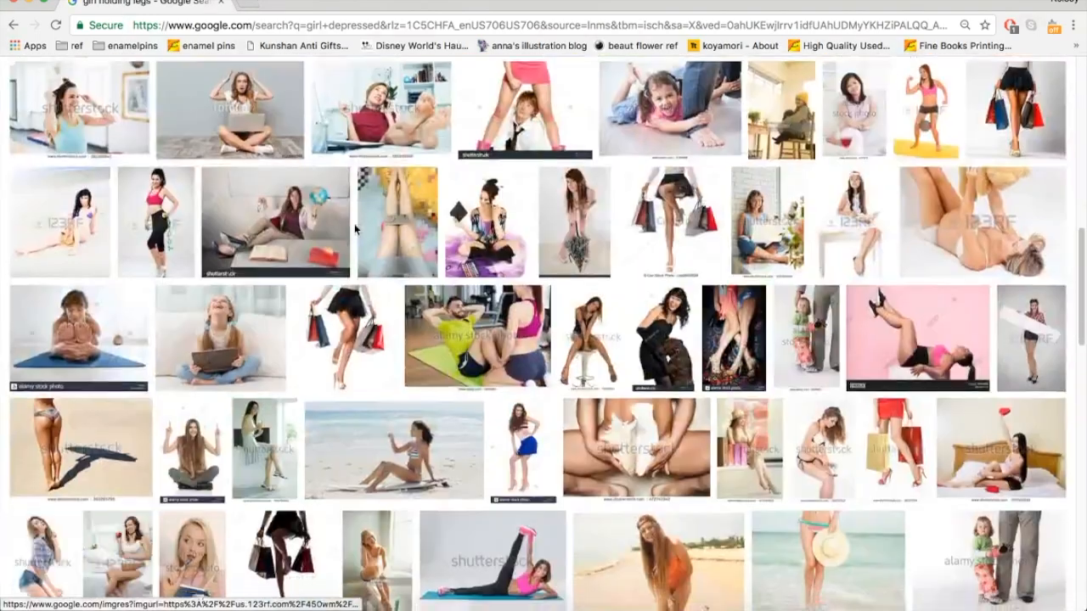
scroll(353, 224, up, 15)
- Search the images for "girl sad" and look through the results for a huddled sitting pose
triple_click(296, 82)
text(girl sad)
key(Return)
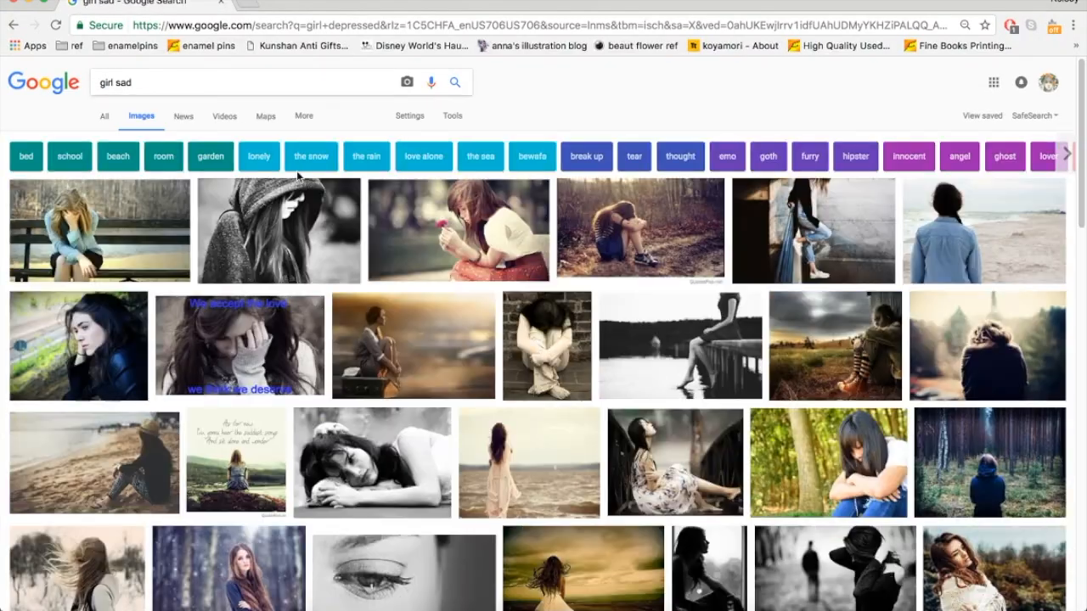
scroll(297, 176, down, 15)
scroll(297, 176, down, 15)
scroll(297, 176, down, 5)
scroll(297, 175, down, 10)
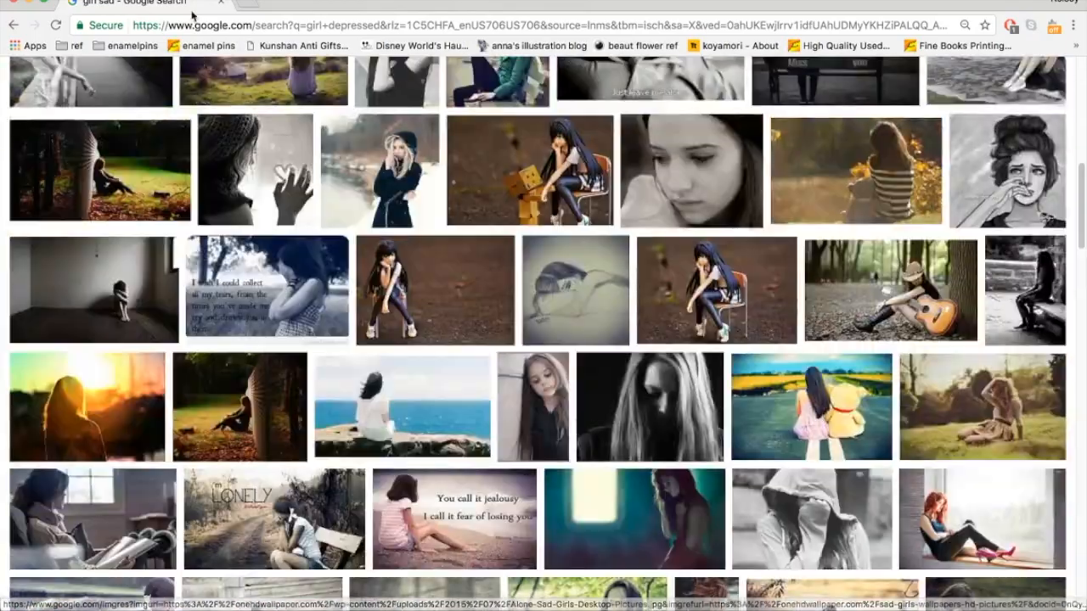
- Go back to the "girl holding legs" results and look further through them for a matching pose
click(12, 23)
click(11, 24)
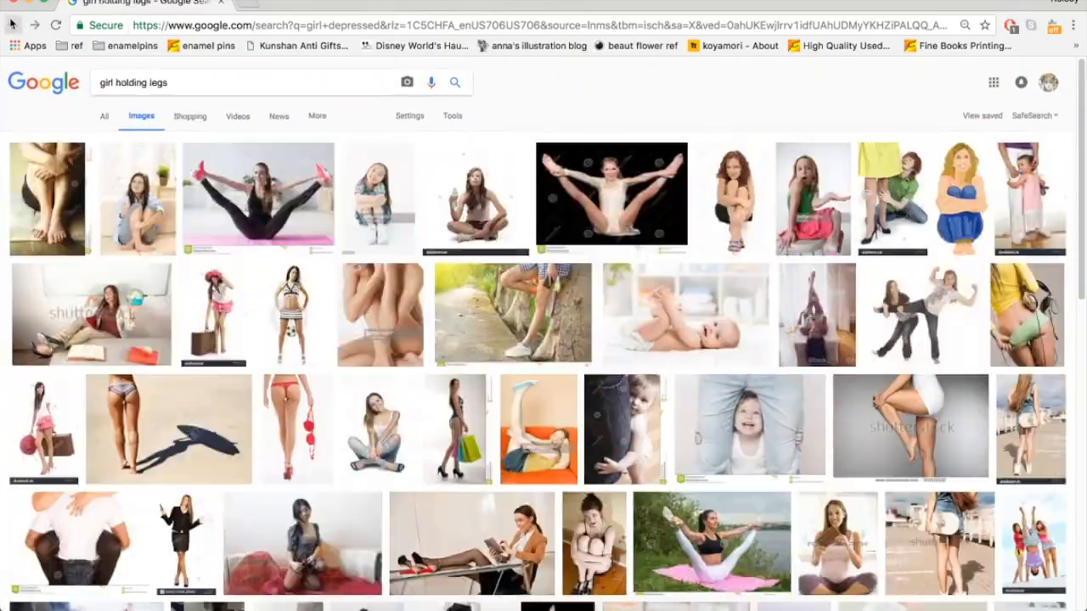
scroll(219, 225, down, 8)
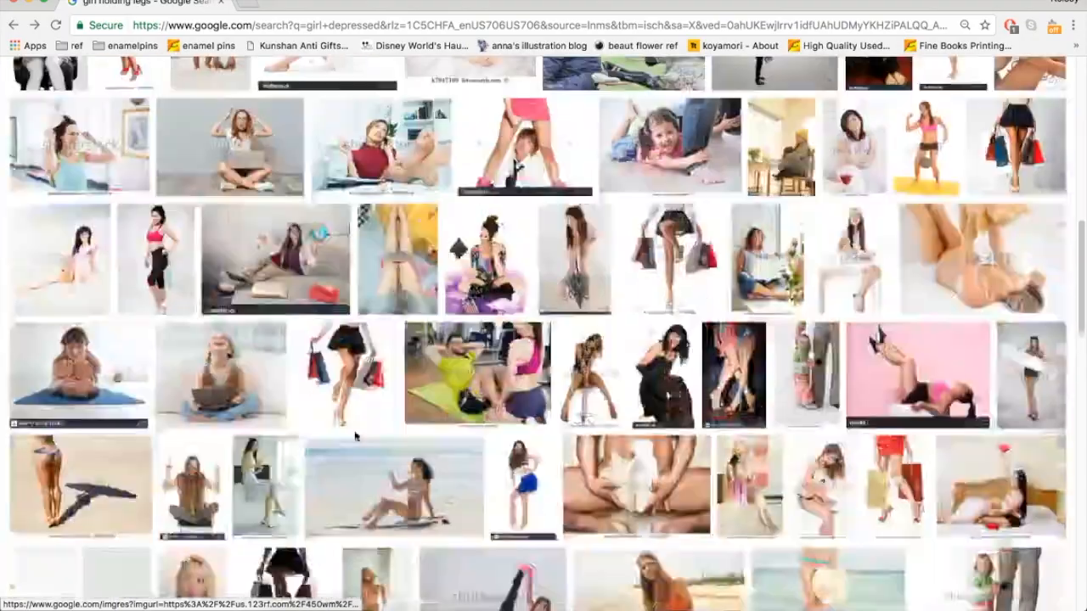
scroll(357, 439, up, 3)
right_click(355, 436)
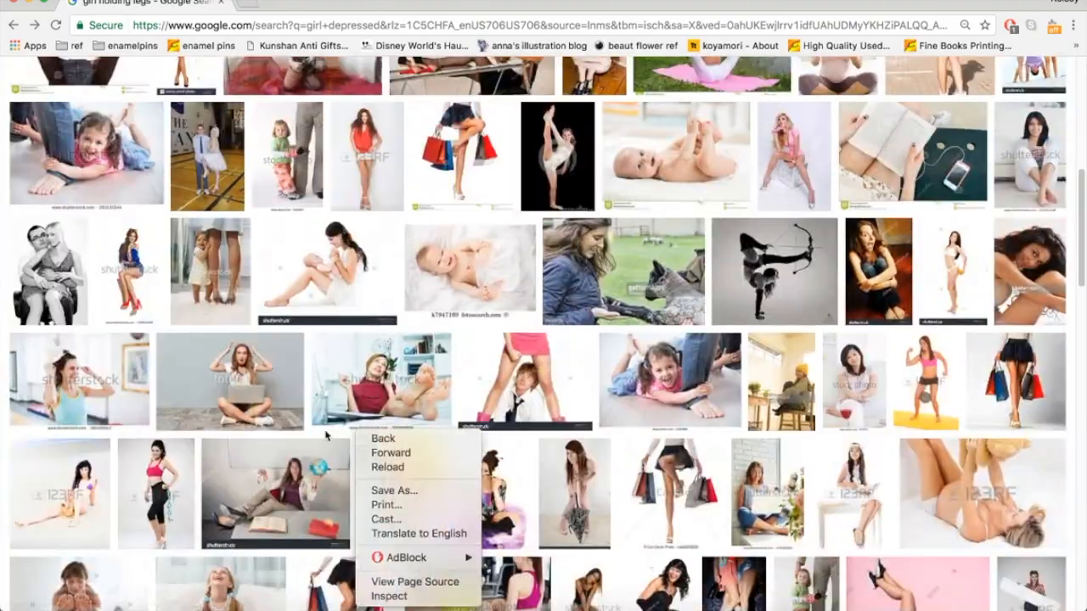
click(328, 441)
scroll(327, 439, down, 12)
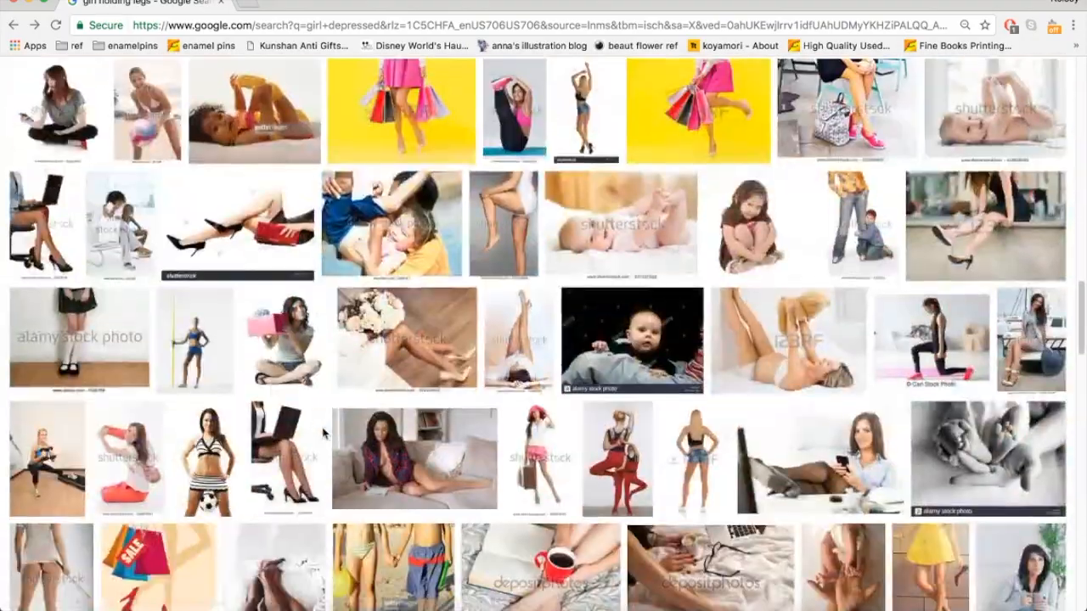
scroll(323, 434, up, 8)
scroll(323, 434, up, 10)
- Change the image search from "girl holding legs" back to "girl sad"
drag(116, 84, 200, 86)
text(sad)
key(Return)
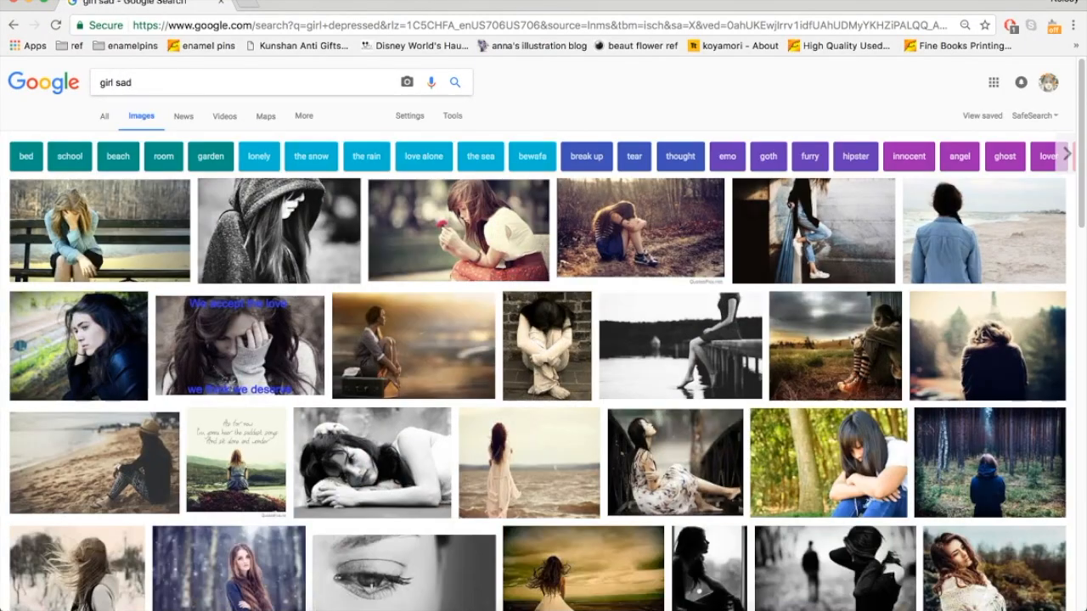
- Change the image search from "girl sad" to "girl depressed" and look through the results for huddled seated poses
scroll(270, 214, down, 8)
scroll(270, 214, up, 8)
drag(115, 83, 136, 83)
text(depressed)
key(Return)
scroll(270, 214, down, 1)
scroll(270, 214, down, 6)
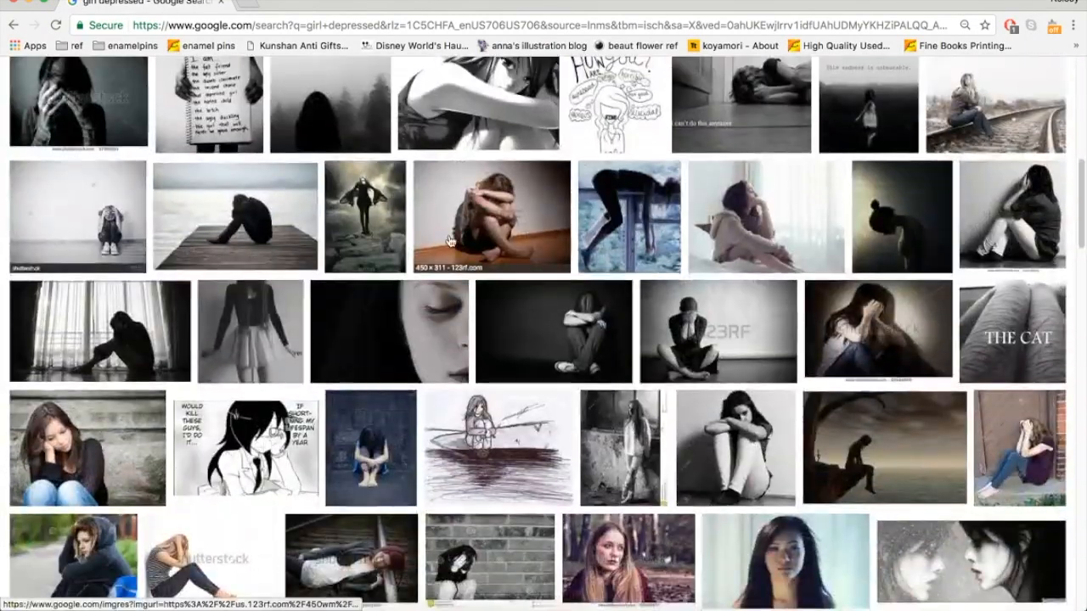
scroll(507, 185, down, 1)
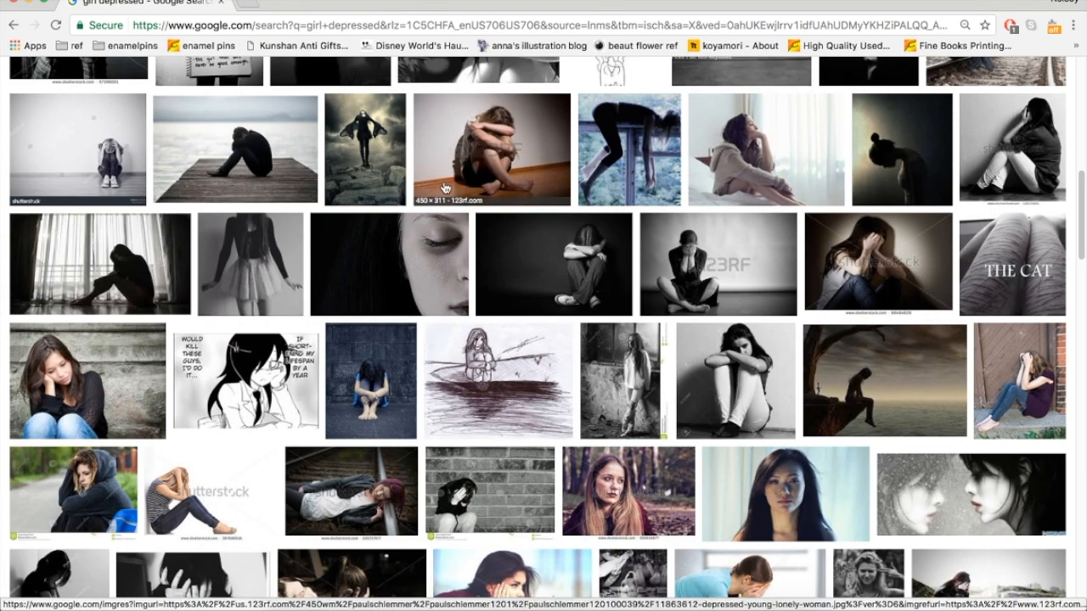
scroll(443, 188, down, 15)
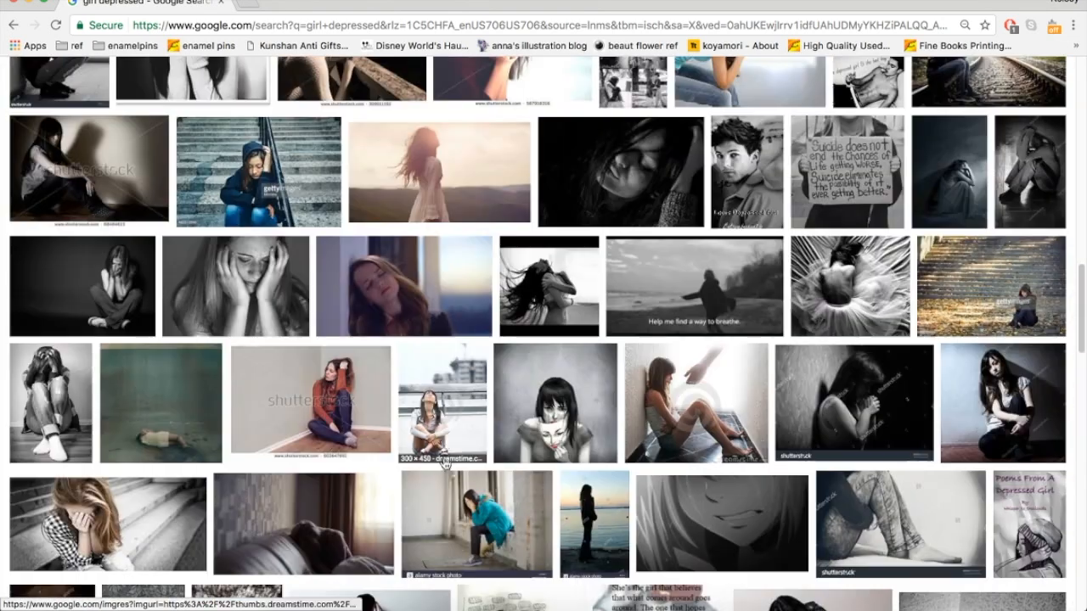
- Switch to Photoshop, examine the rough witch sketches beside their reference photos in witchies.jpg, and hide the sketch on Layer 22 of witchies2 (1).jpg
click(354, 605)
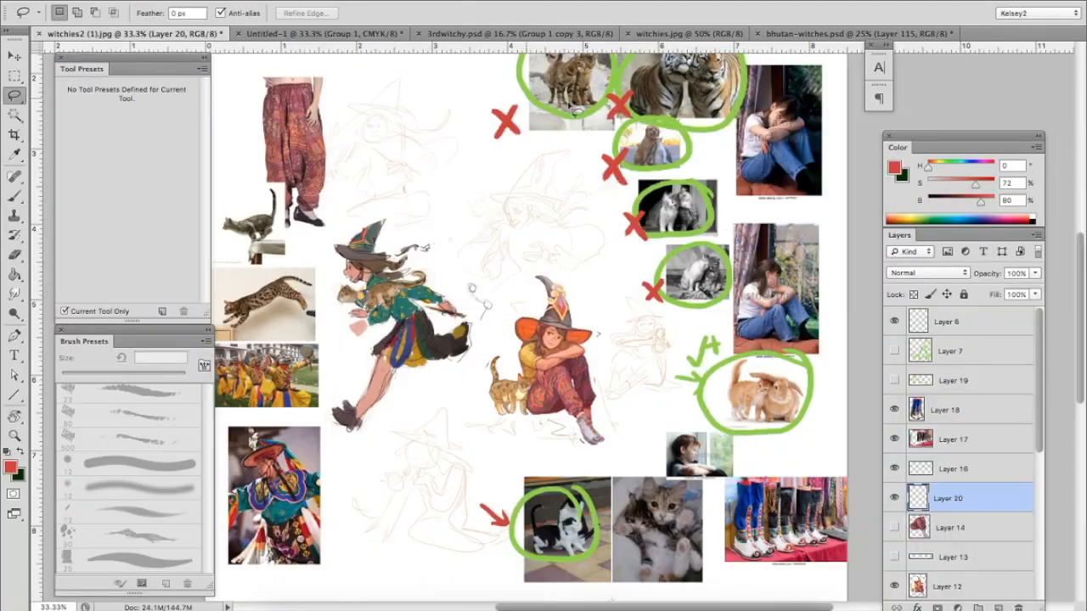
click(677, 33)
scroll(448, 452, down, 1)
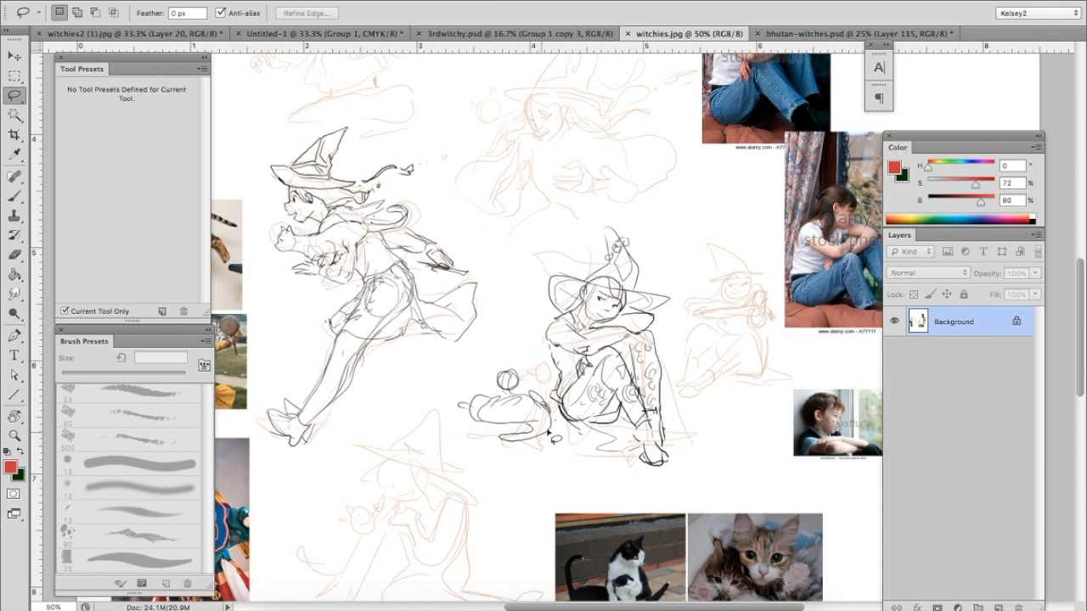
scroll(519, 386, down, 3)
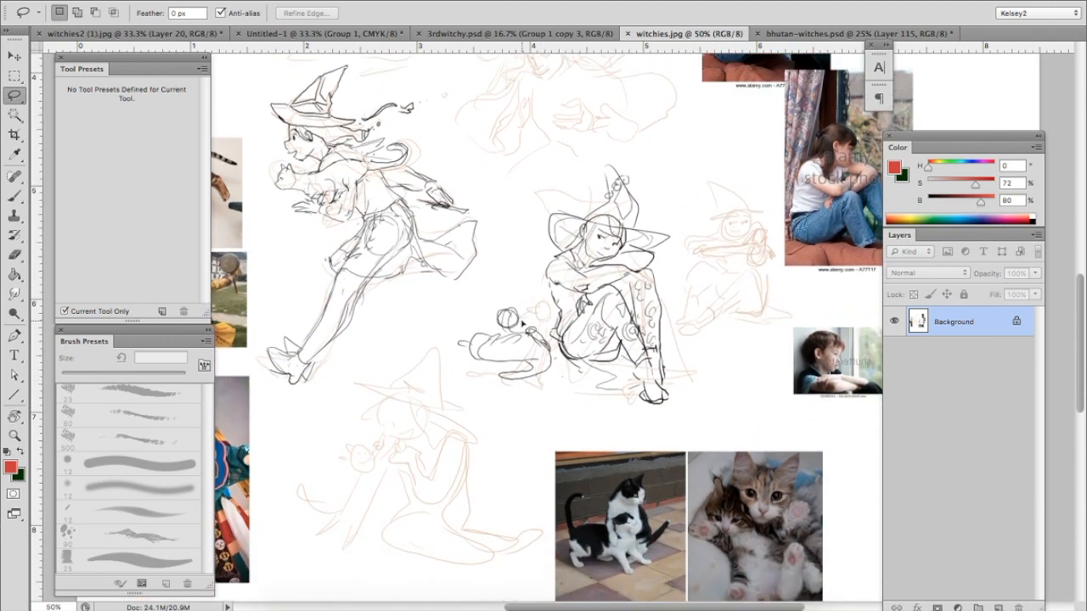
scroll(522, 322, up, 1)
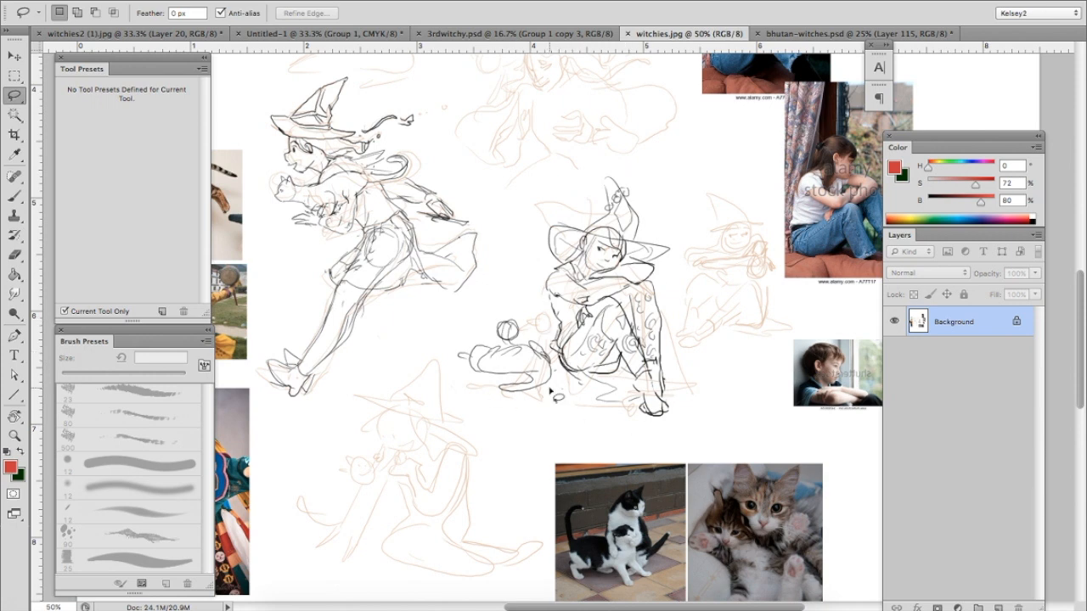
scroll(535, 421, up, 4)
scroll(535, 421, down, 3)
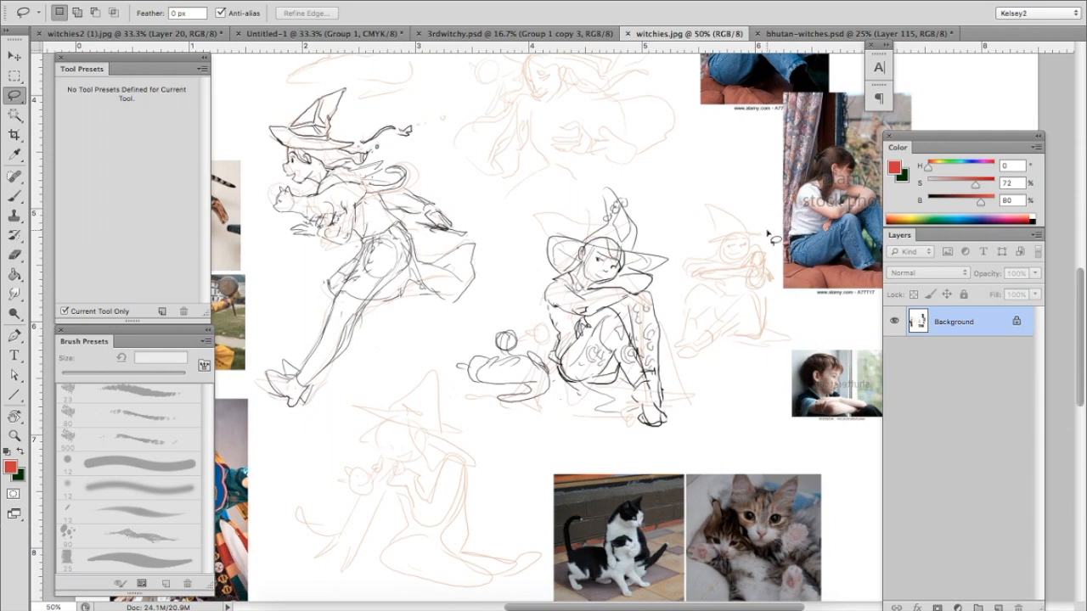
scroll(726, 268, up, 8)
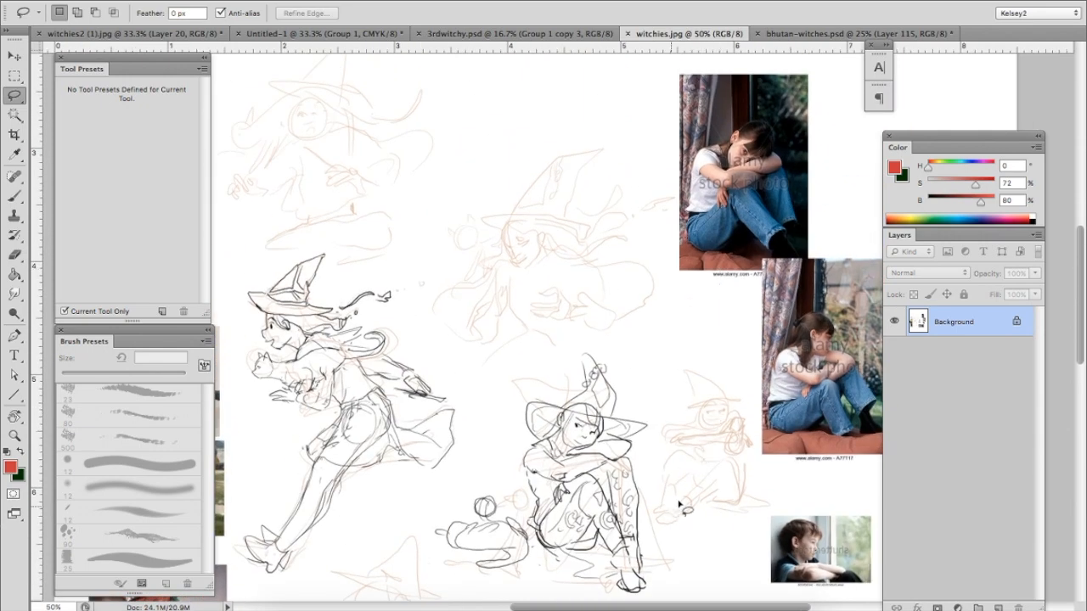
scroll(703, 458, down, 6)
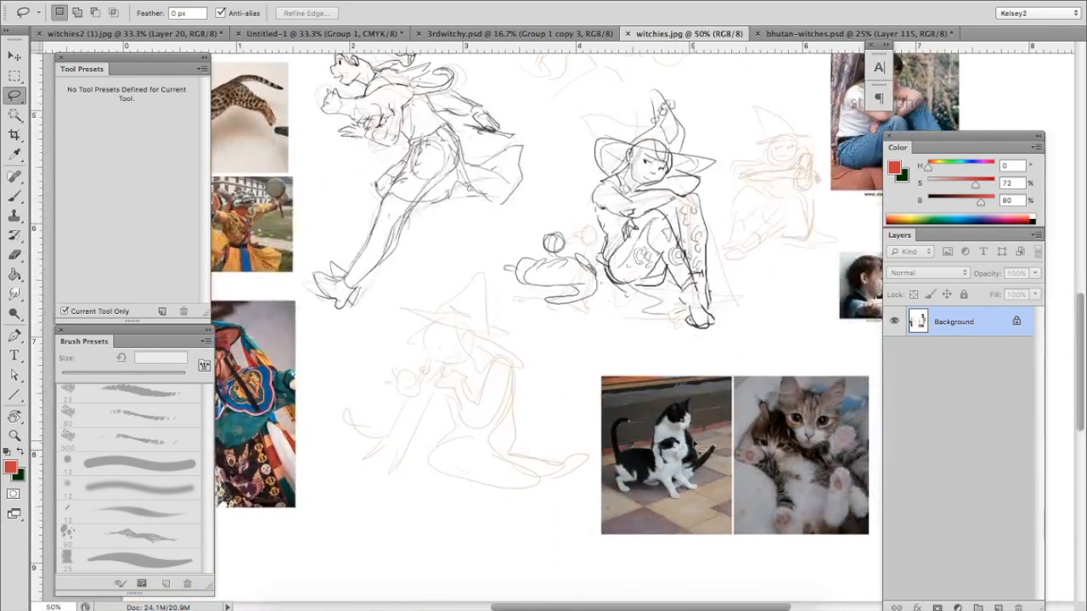
scroll(422, 379, up, 7)
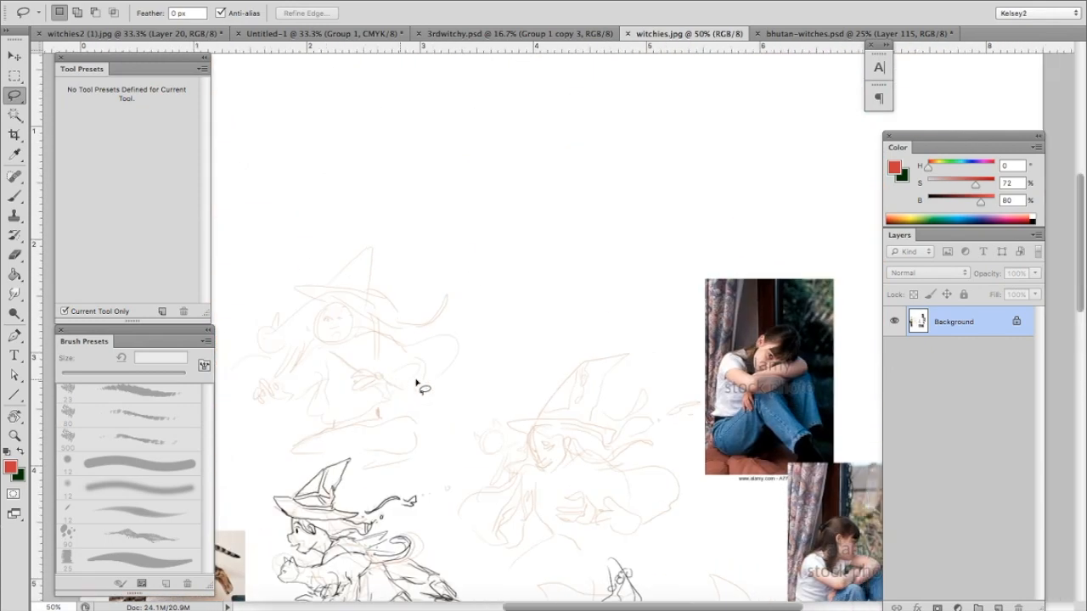
scroll(552, 374, down, 6)
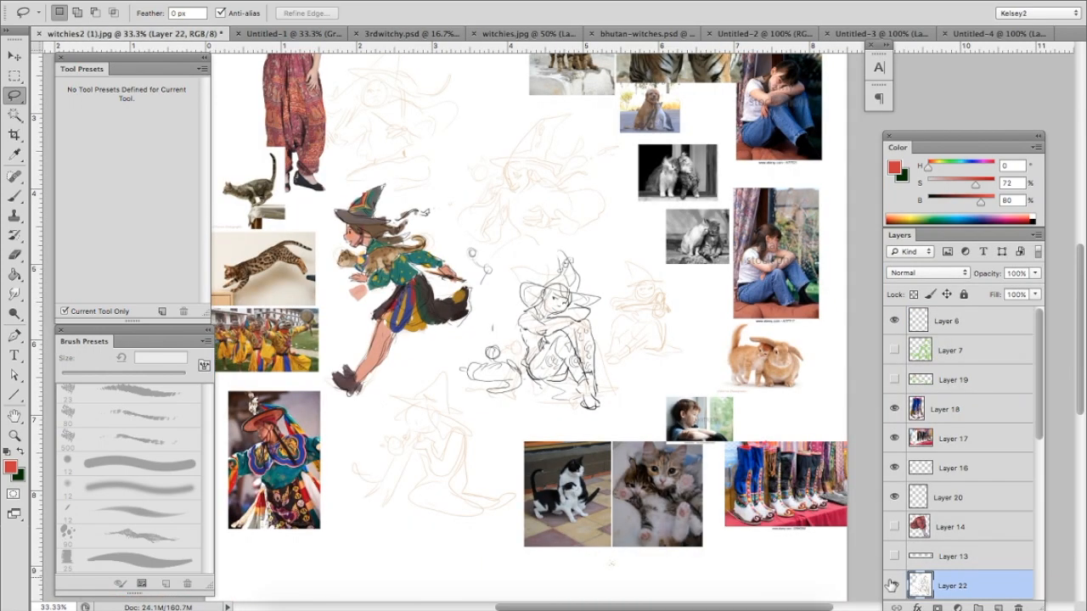
click(892, 585)
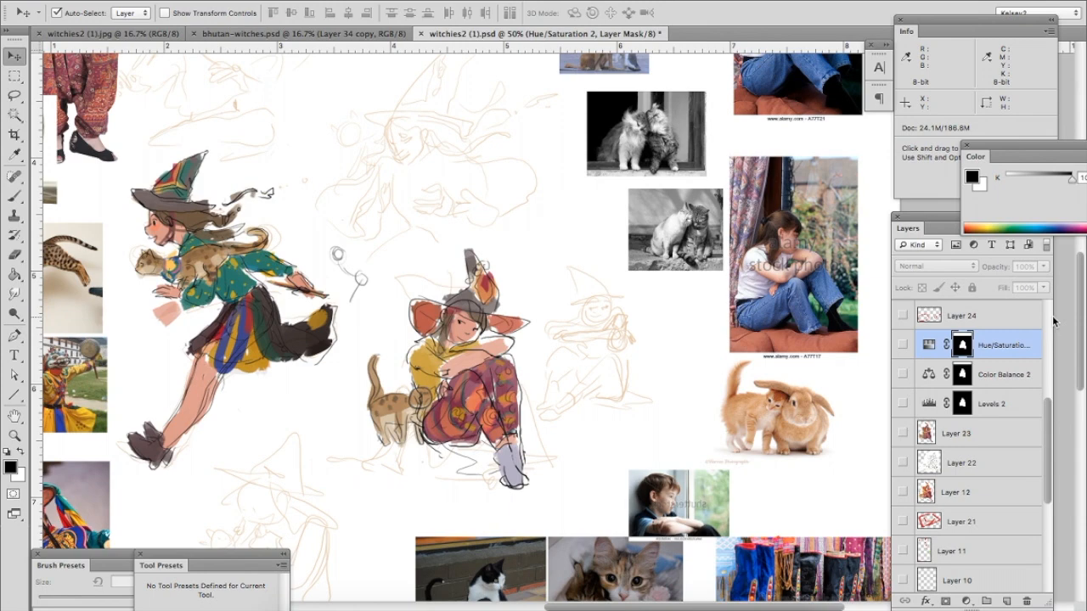
- Add a new layer and mark the crossed arms in red with the brush on the upper girl photo and the seated witch
click(1006, 601)
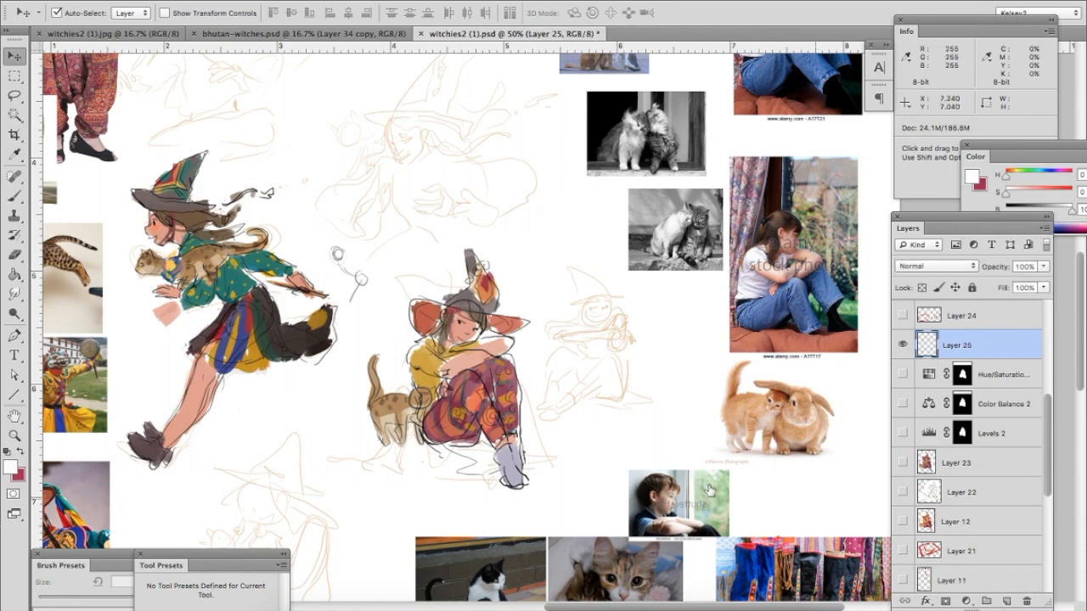
key(b)
scroll(778, 513, up, 3)
mouse_move(741, 107)
mouse_down()
mouse_move(764, 121)
mouse_move(821, 114)
mouse_up()
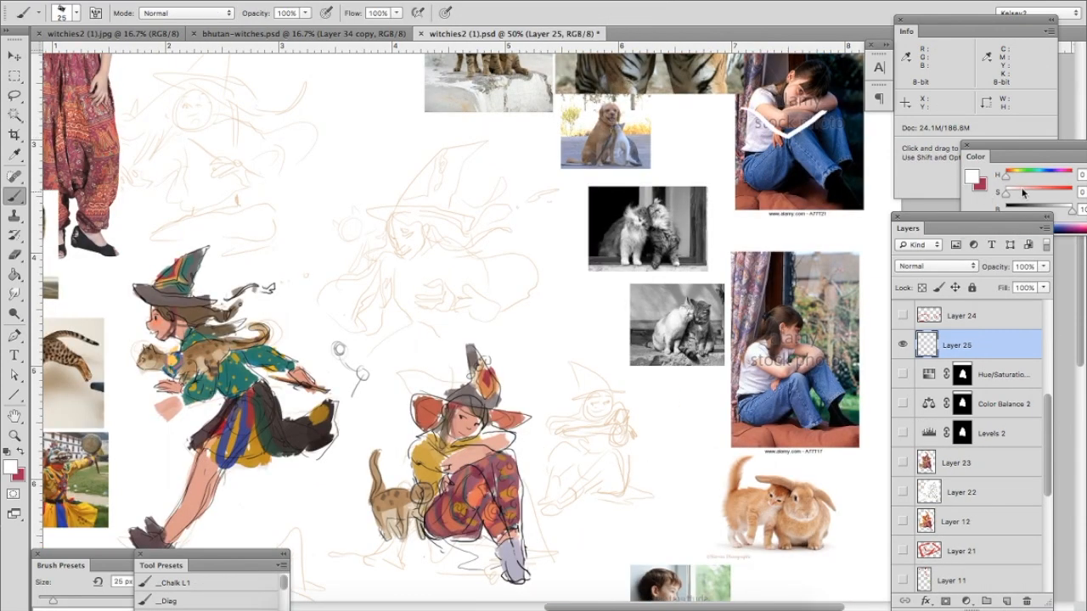
key(super+z)
drag(1007, 195, 1072, 194)
mouse_move(748, 113)
mouse_down()
mouse_move(835, 114)
mouse_move(849, 98)
mouse_move(828, 88)
mouse_up()
mouse_move(416, 463)
mouse_down()
mouse_move(500, 458)
mouse_move(524, 431)
mouse_move(509, 450)
mouse_up()
mouse_move(417, 458)
mouse_down()
mouse_move(415, 432)
mouse_move(423, 438)
mouse_up()
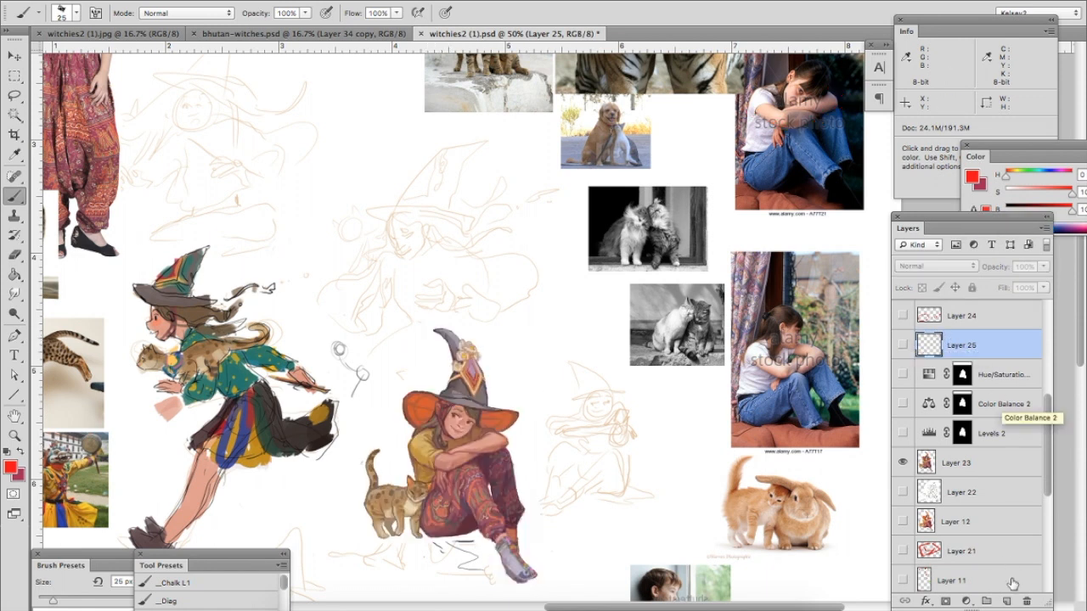
- Mark the finished seated witch's folded arms in red on another new layer and hide that layer
click(1006, 601)
drag(427, 451, 438, 468)
drag(419, 436, 434, 467)
click(903, 343)
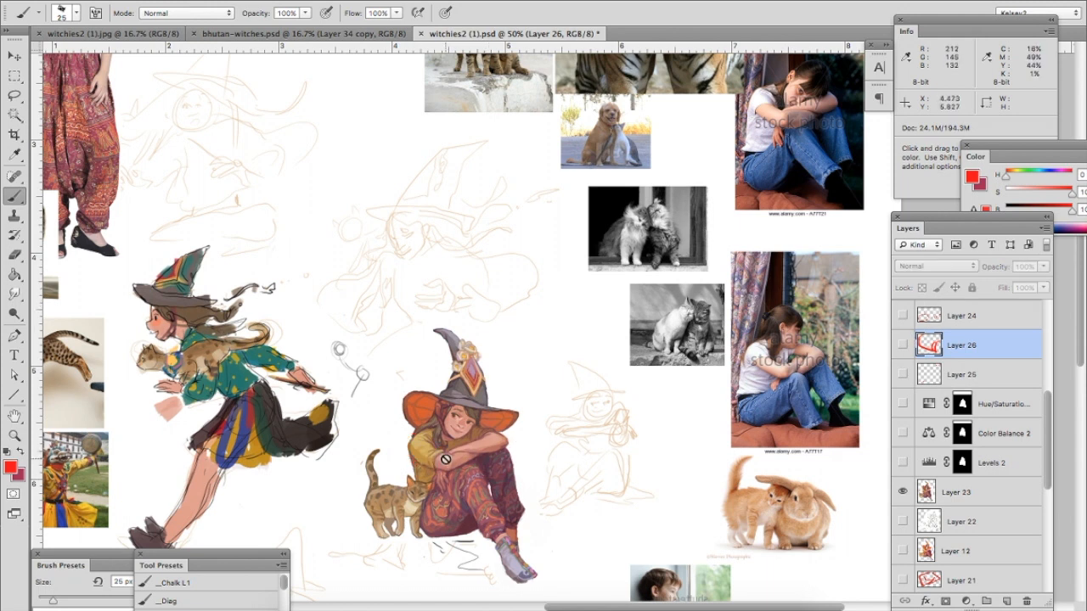
- Try marking the arm in the upper girl photo with red strokes on a new layer
click(1006, 601)
mouse_move(783, 109)
mouse_down()
mouse_move(743, 112)
mouse_move(781, 133)
mouse_up()
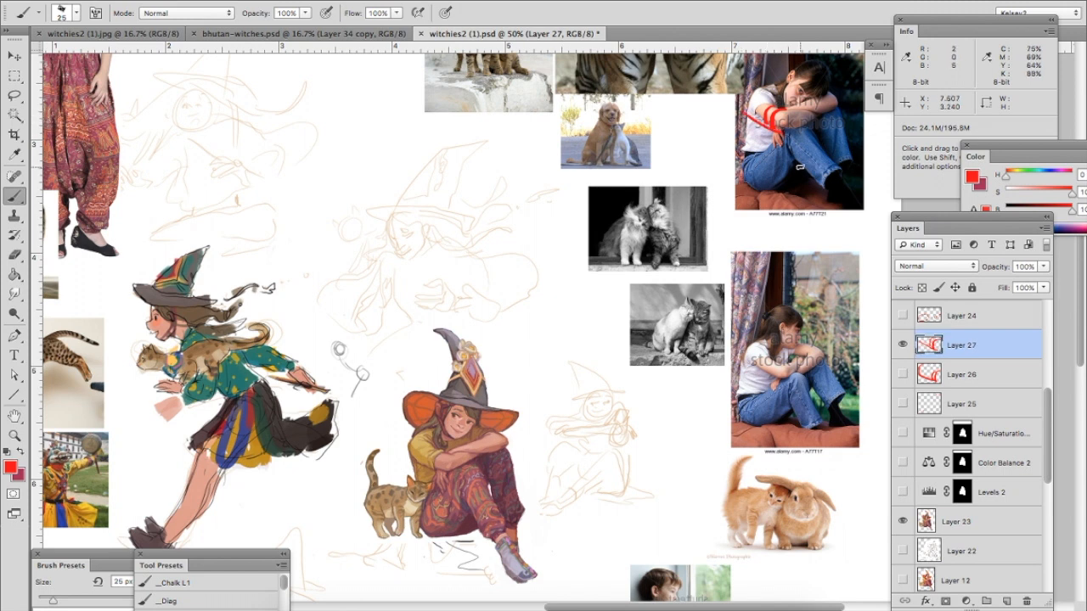
key(alt+super+z)
key(alt+super+z)
key(alt+super+z)
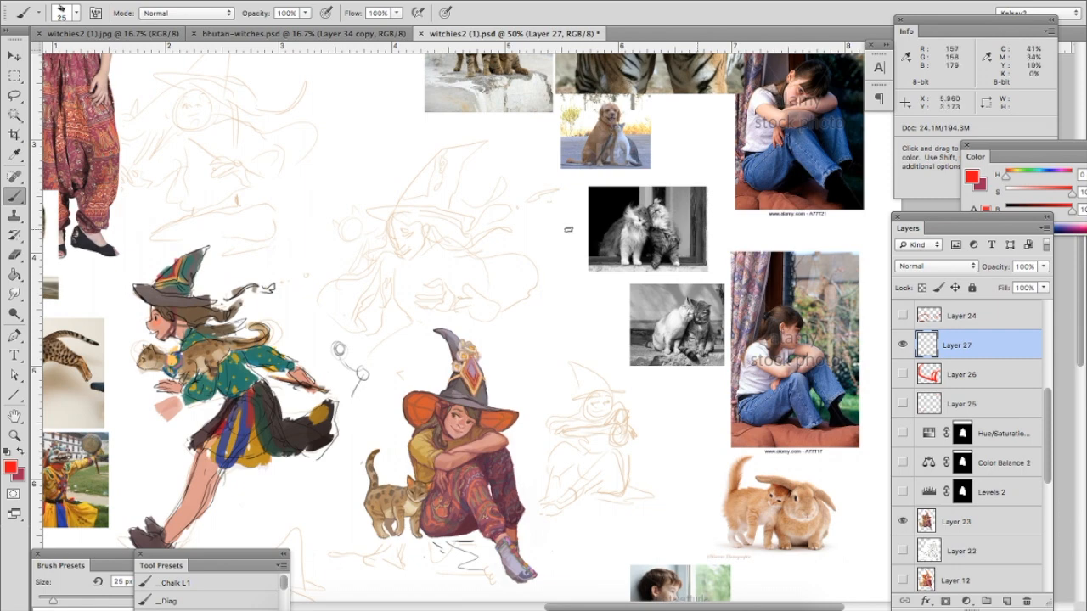
- Switch to Photo Booth and browse back through the saved shots to the crossed-arms reference photos
click(332, 603)
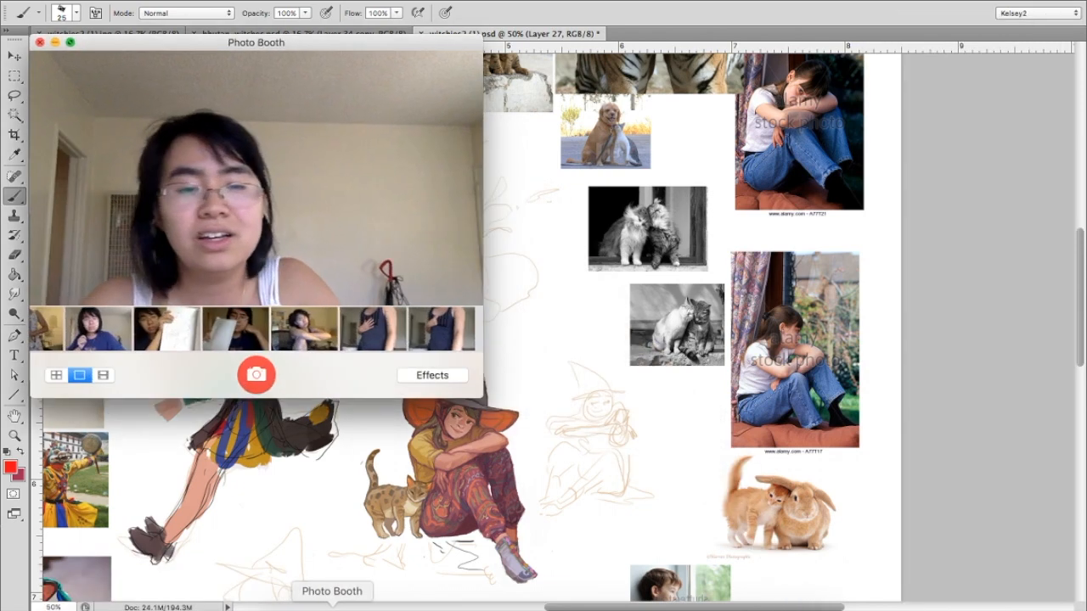
click(391, 326)
scroll(392, 331, left, 10)
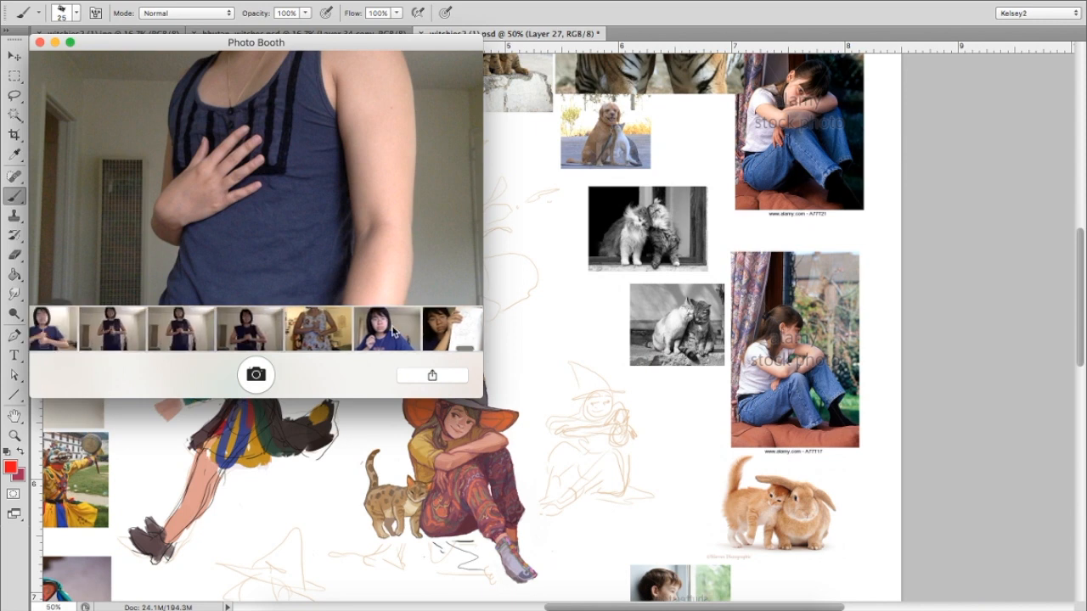
scroll(392, 331, left, 10)
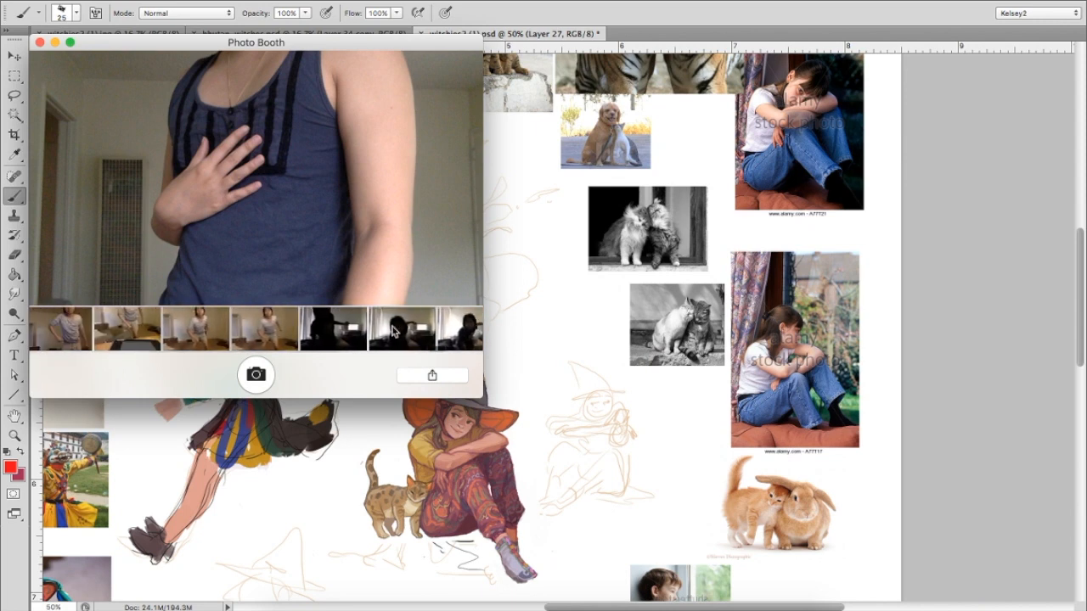
scroll(392, 331, left, 10)
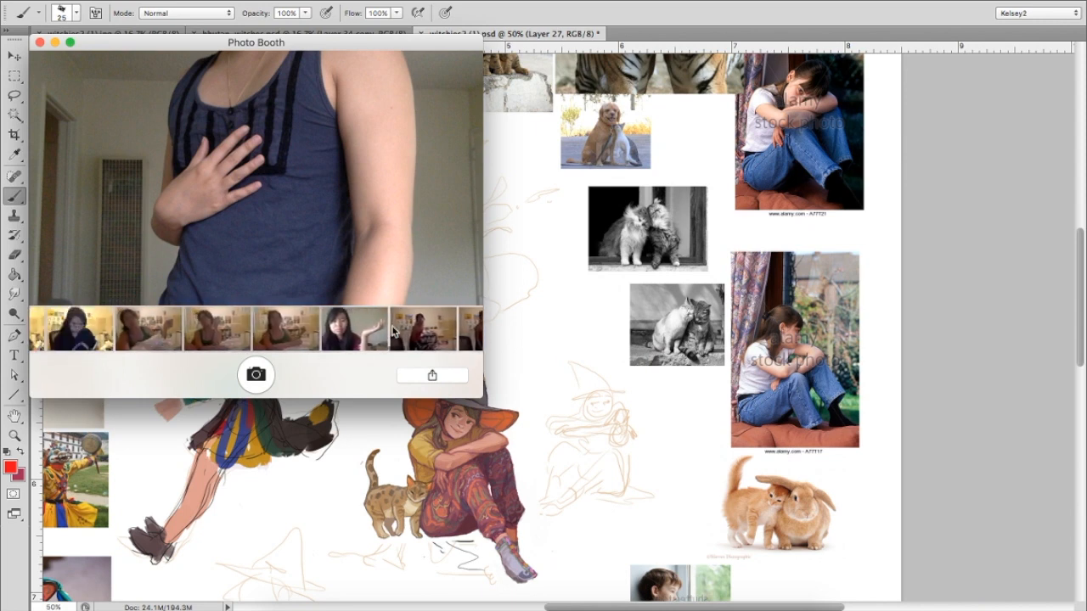
scroll(392, 331, left, 6)
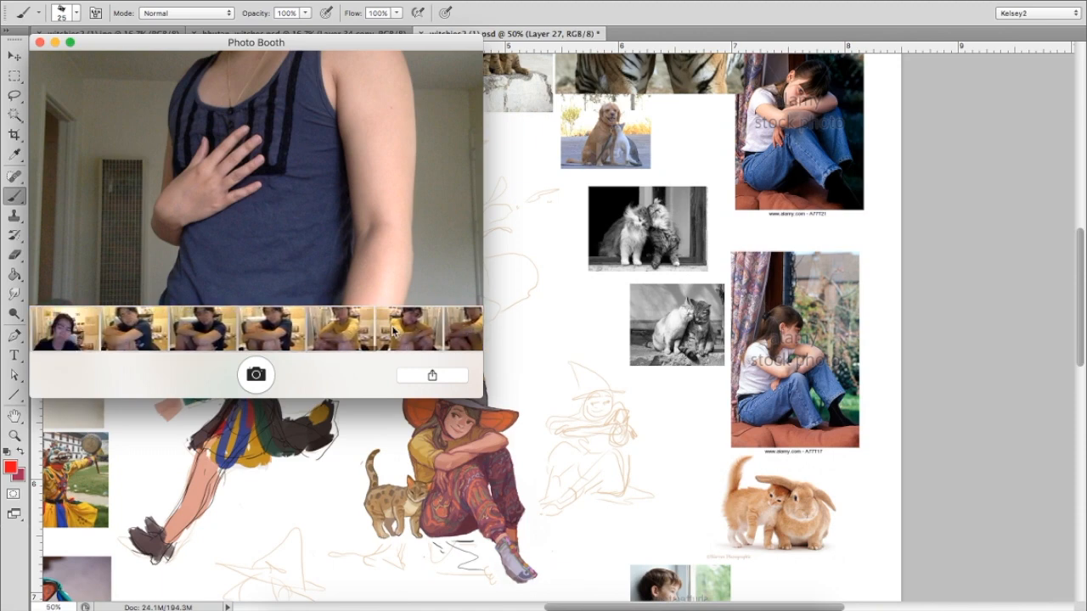
click(363, 327)
scroll(308, 333, left, 5)
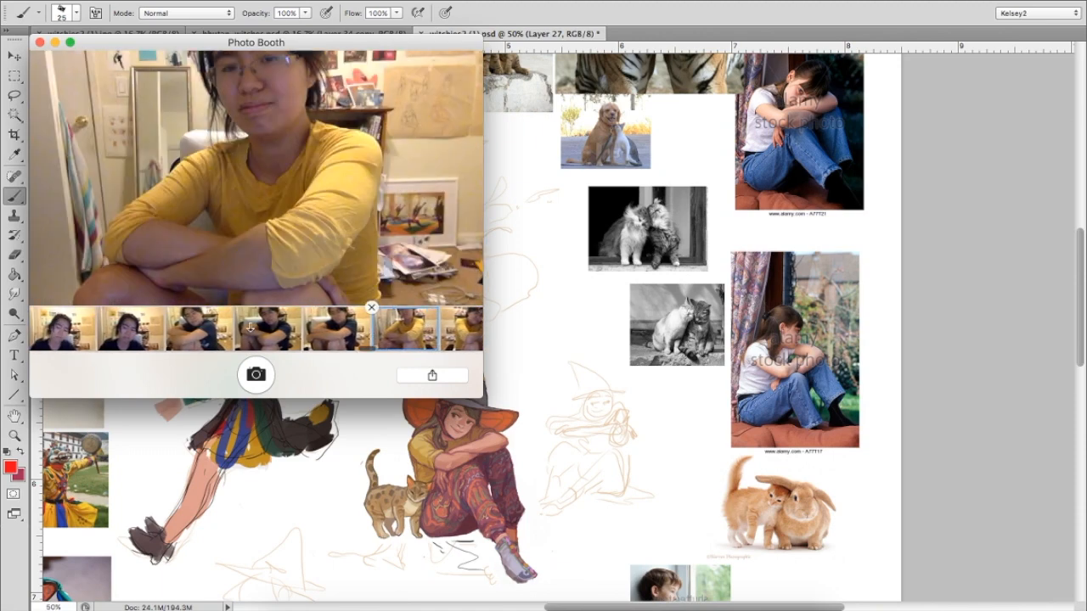
- Compare the crossed-arms self-reference photos taken in the navy shirt and the yellow shirt
click(191, 331)
key(Right)
key(Right)
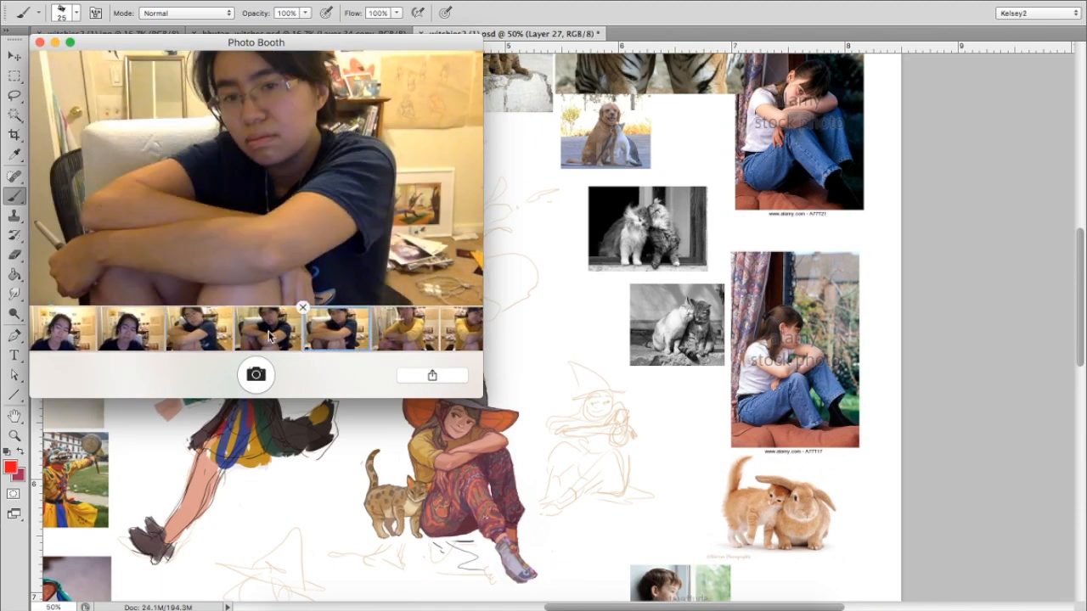
key(Right)
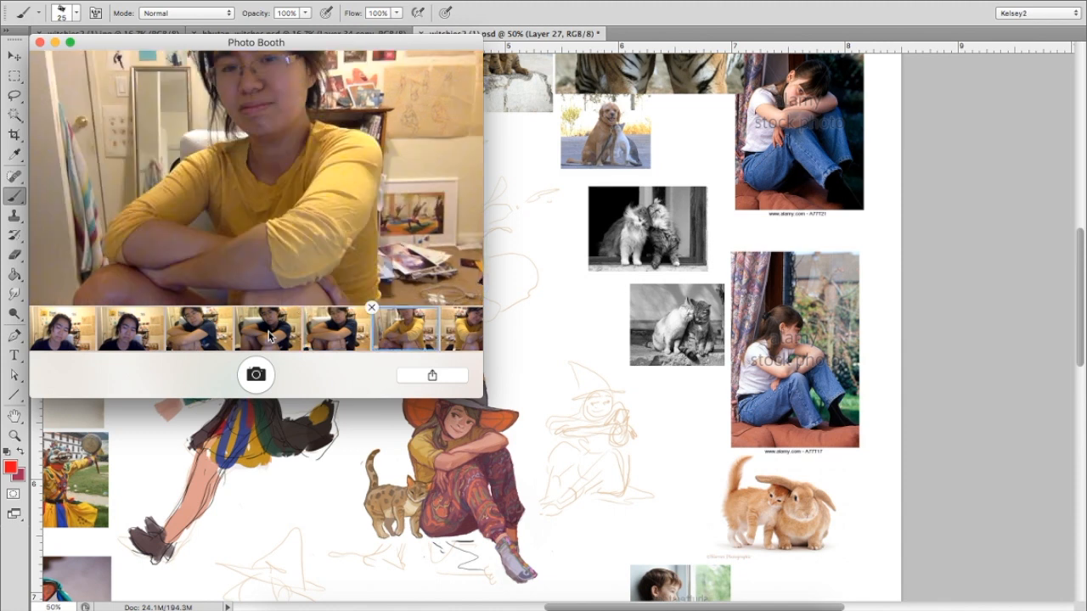
key(Right)
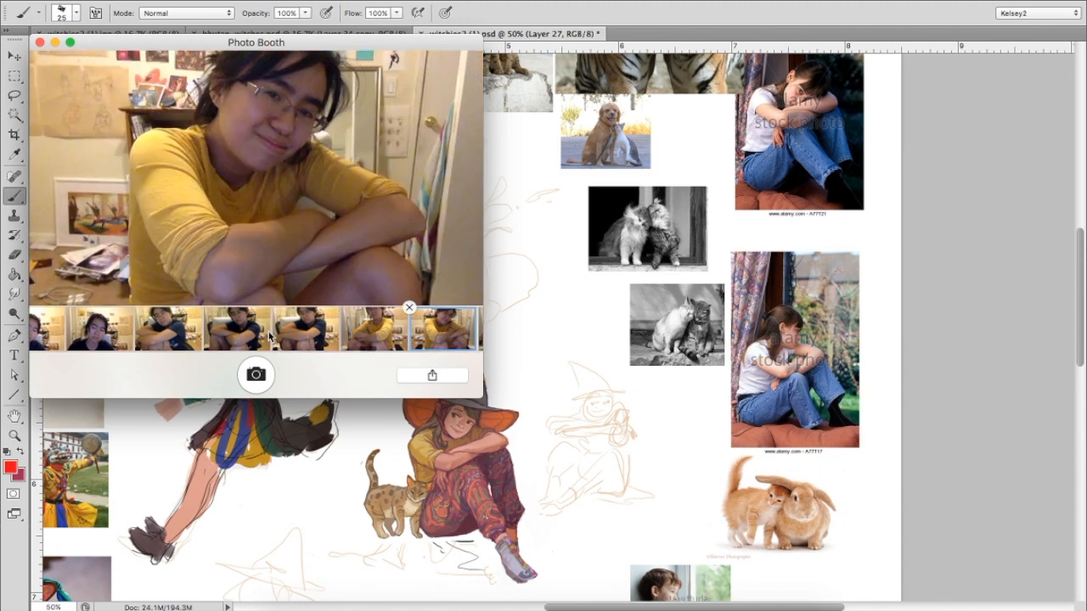
key(Right)
key(Left)
key(Left)
key(Right)
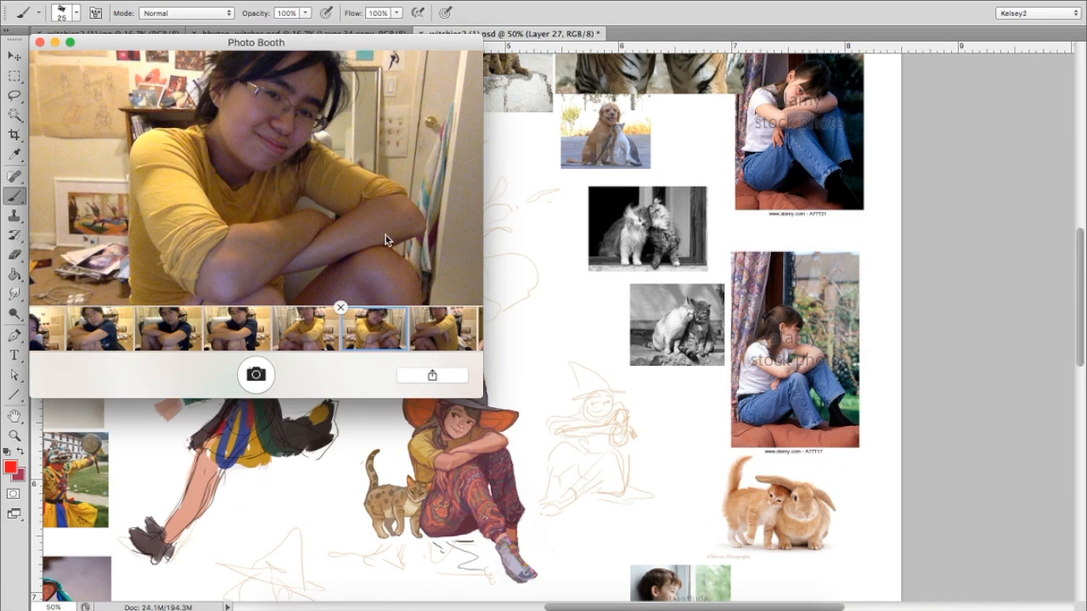
- Return to the live camera, take a new reference photo of the crossed-arms seated pose, and close Photo Booth
click(257, 380)
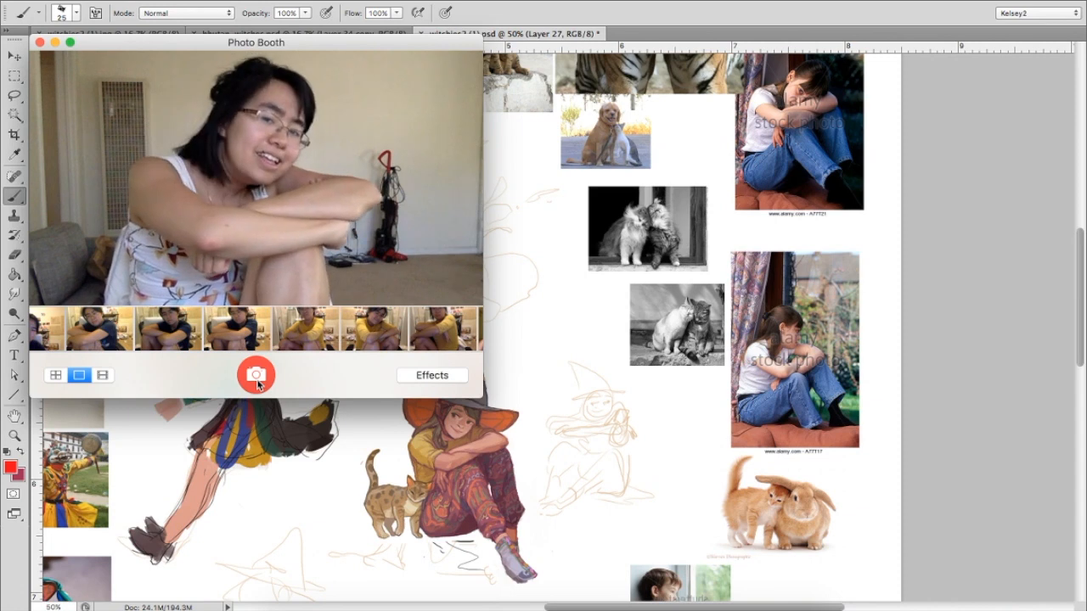
click(256, 379)
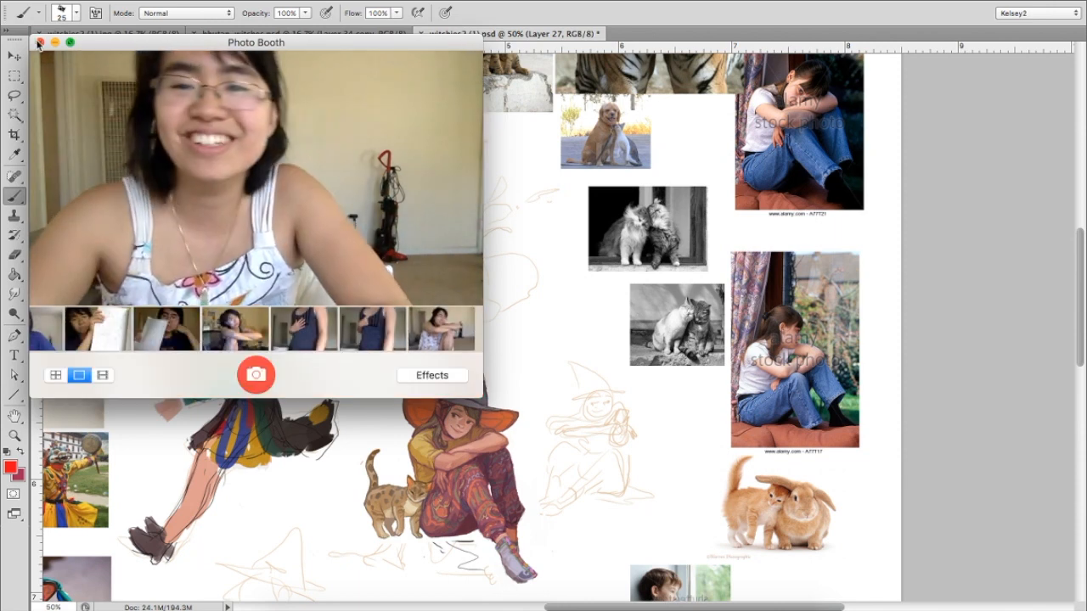
click(39, 42)
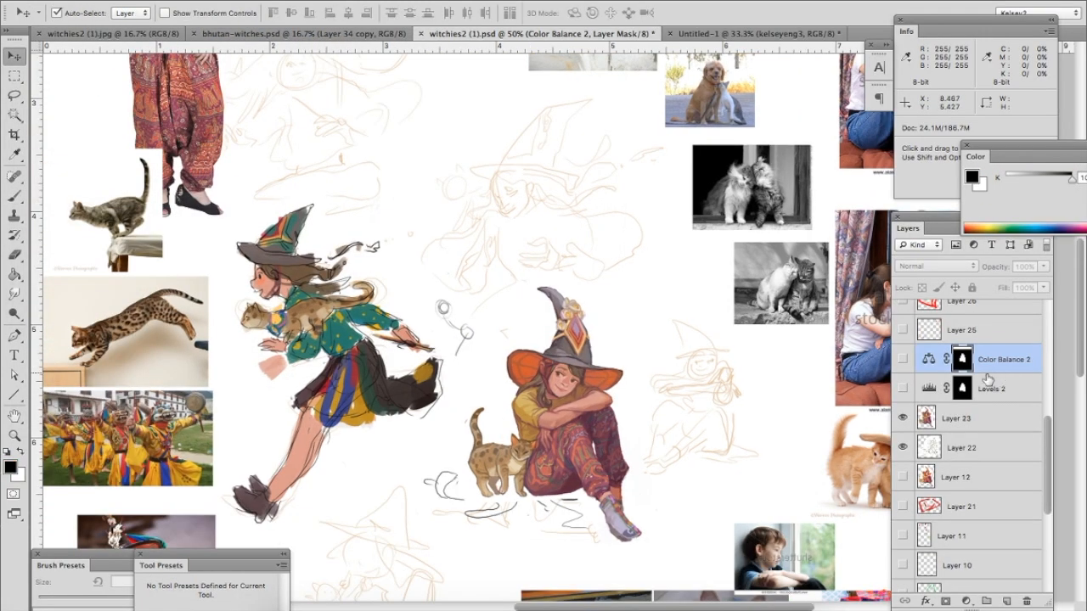
- Compare the seated witch's line sketch, rough colours and finished painting by switching the visibility of Layers 22 and 23
click(902, 418)
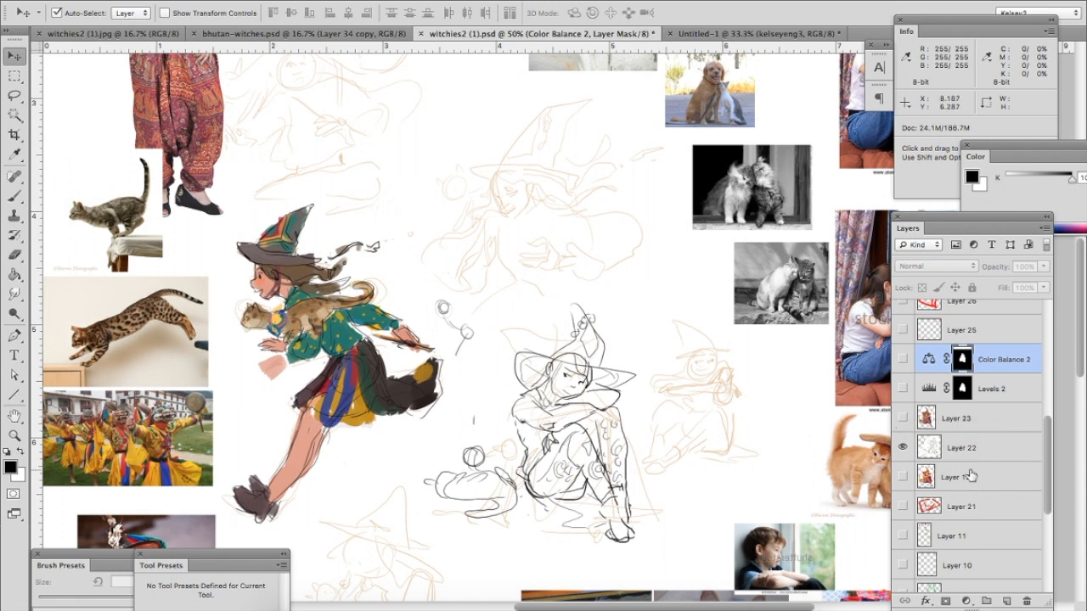
click(903, 447)
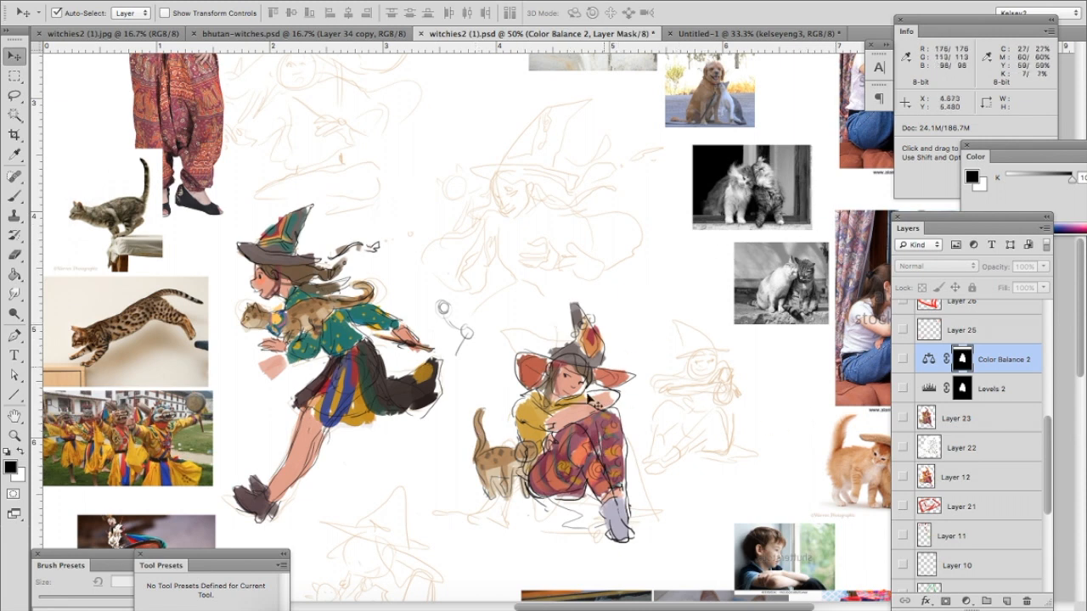
click(903, 418)
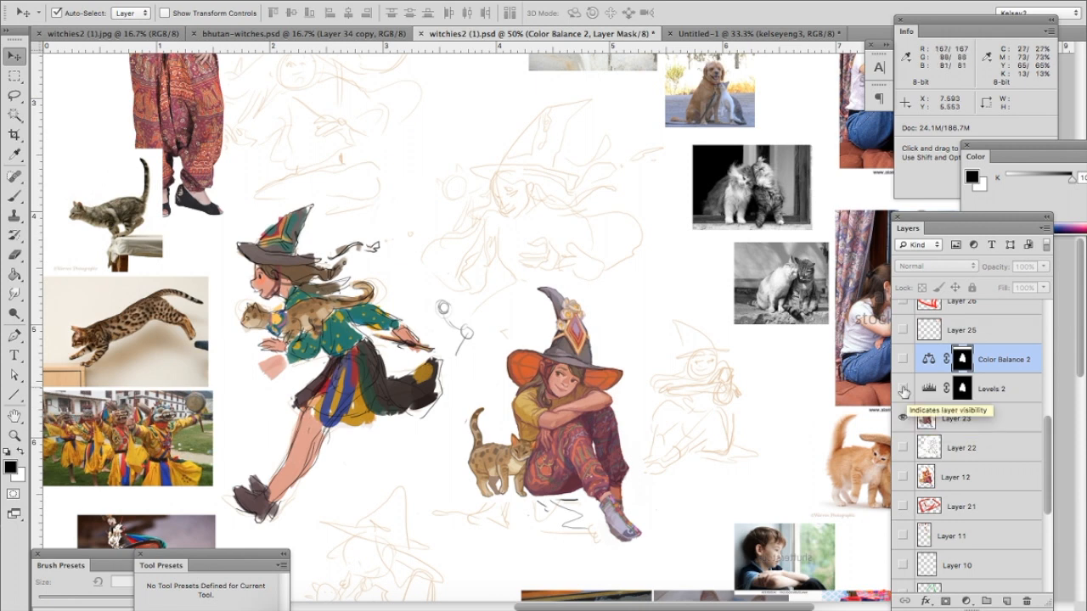
- Turn on the Levels 2 adjustment over the seated witch and set its white input level to 195
click(904, 389)
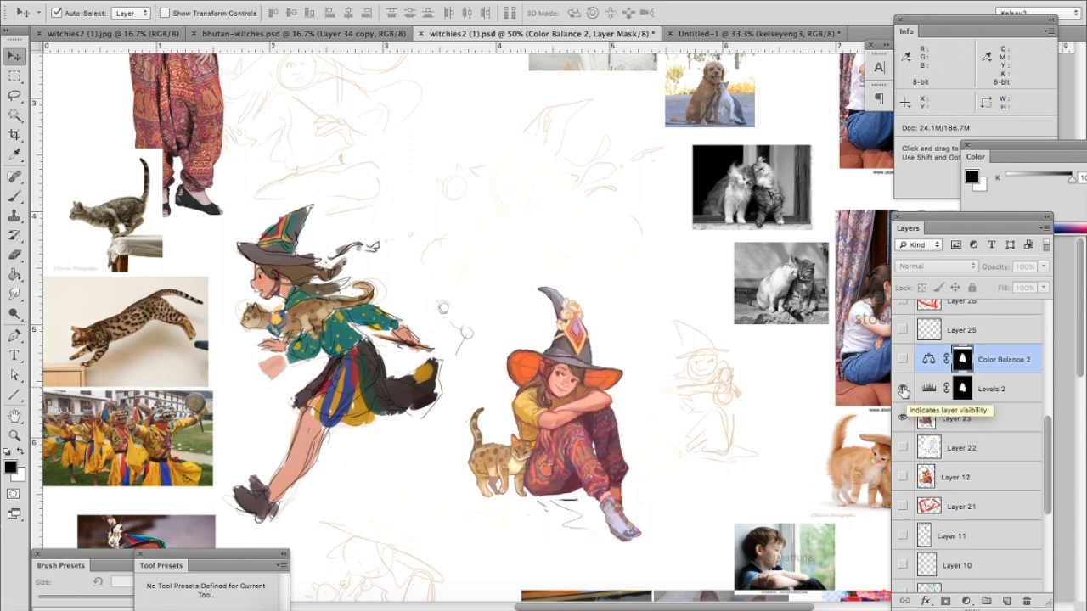
click(903, 390)
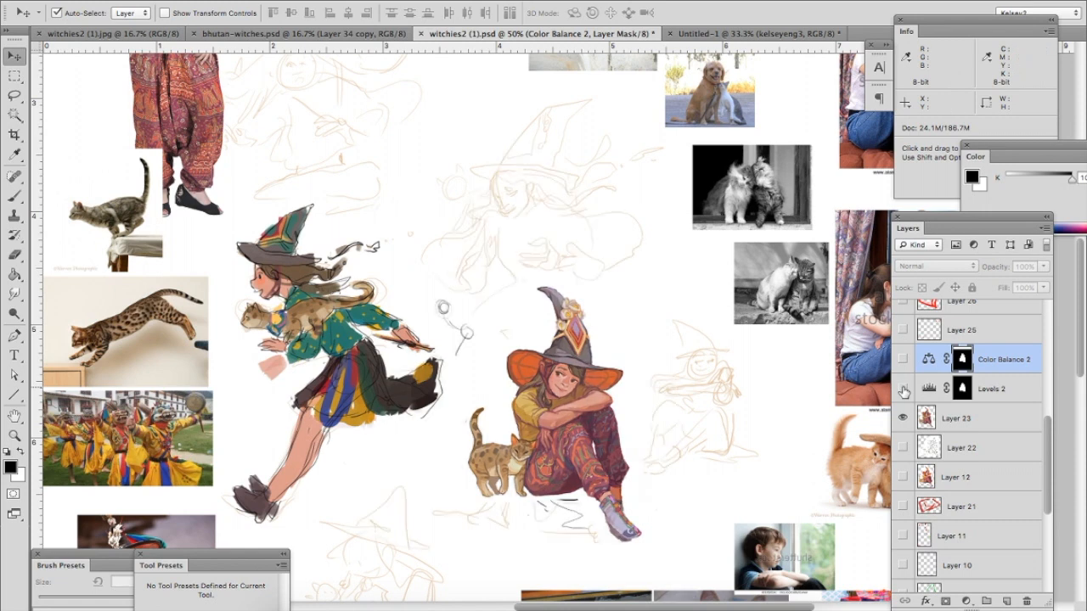
click(903, 389)
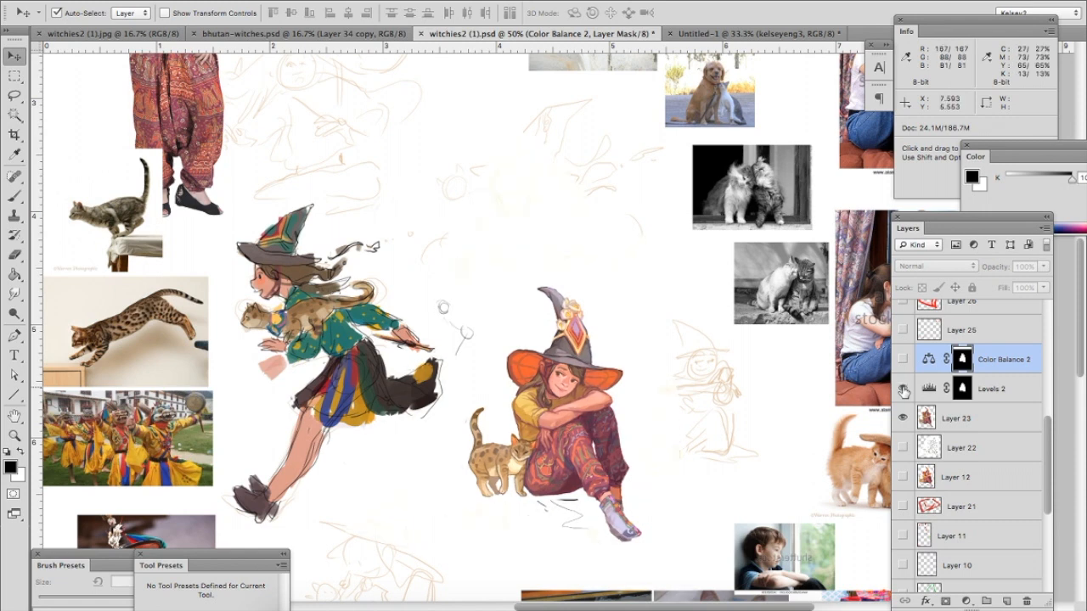
double_click(931, 389)
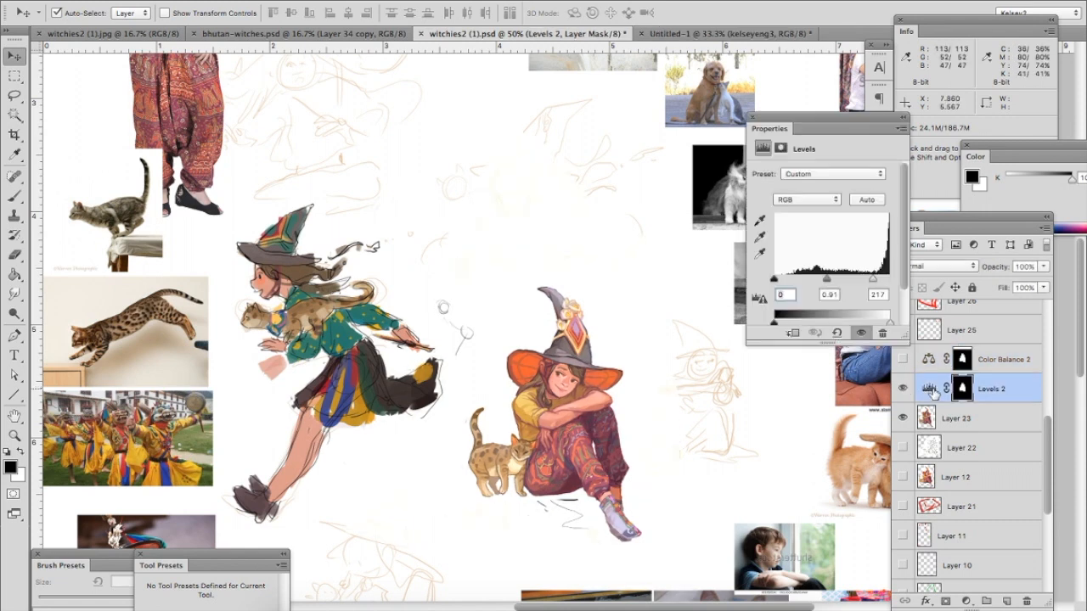
drag(845, 126, 227, 218)
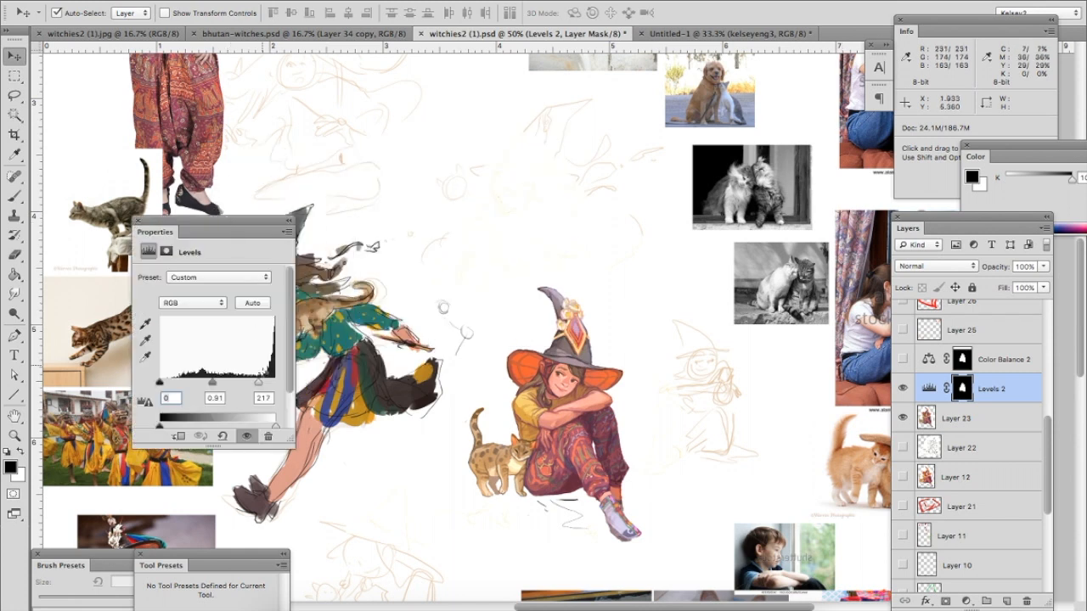
mouse_move(258, 383)
mouse_down()
mouse_move(274, 383)
mouse_move(247, 383)
mouse_up()
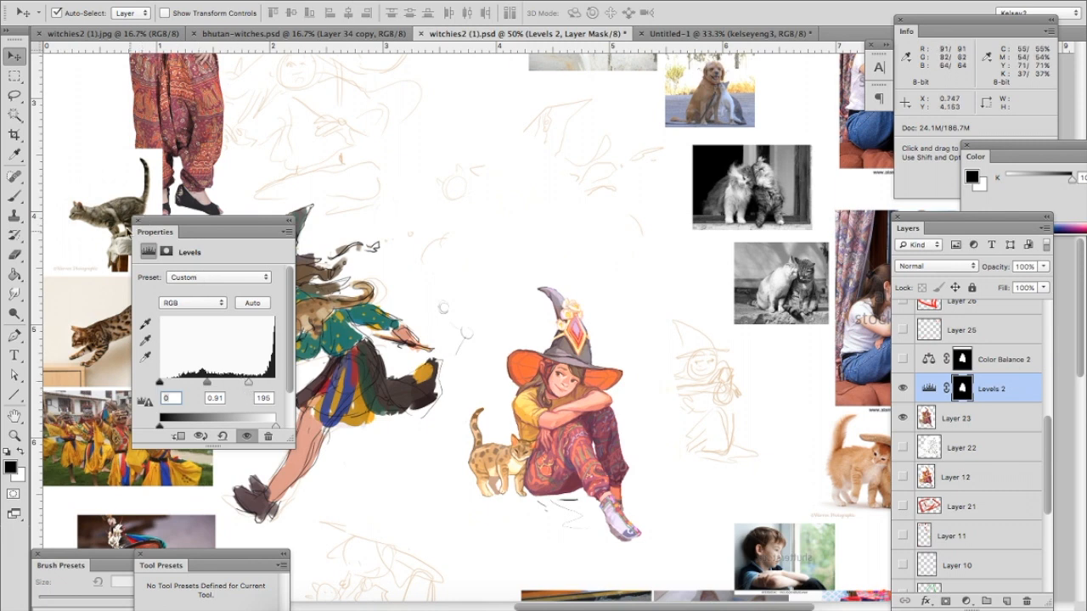
- Turn on Color Balance 2 and set its midtones to cyan-red +7, magenta-green -2 and yellow-blue +3
click(902, 359)
click(927, 360)
mouse_move(182, 342)
mouse_down()
mouse_move(174, 338)
mouse_move(185, 338)
mouse_up()
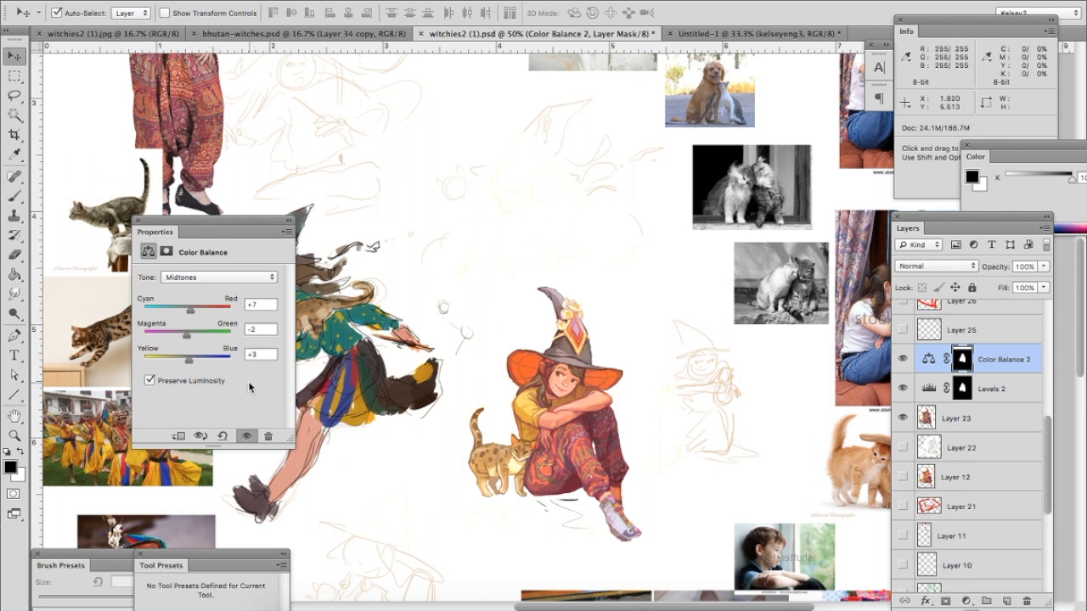
mouse_move(188, 362)
mouse_down()
mouse_move(180, 365)
mouse_move(202, 365)
mouse_move(188, 366)
mouse_up()
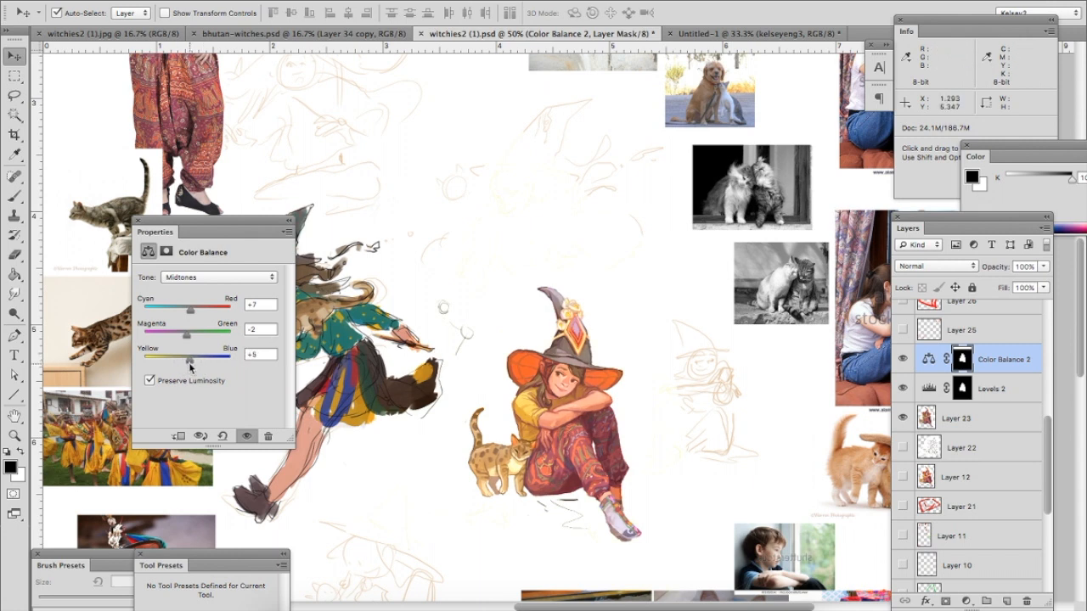
- Set Color Balance 2's highlights to +17, +19, -7 and its shadows to +16, 0, -17 (cyan-red, magenta-green, yellow-blue)
click(212, 278)
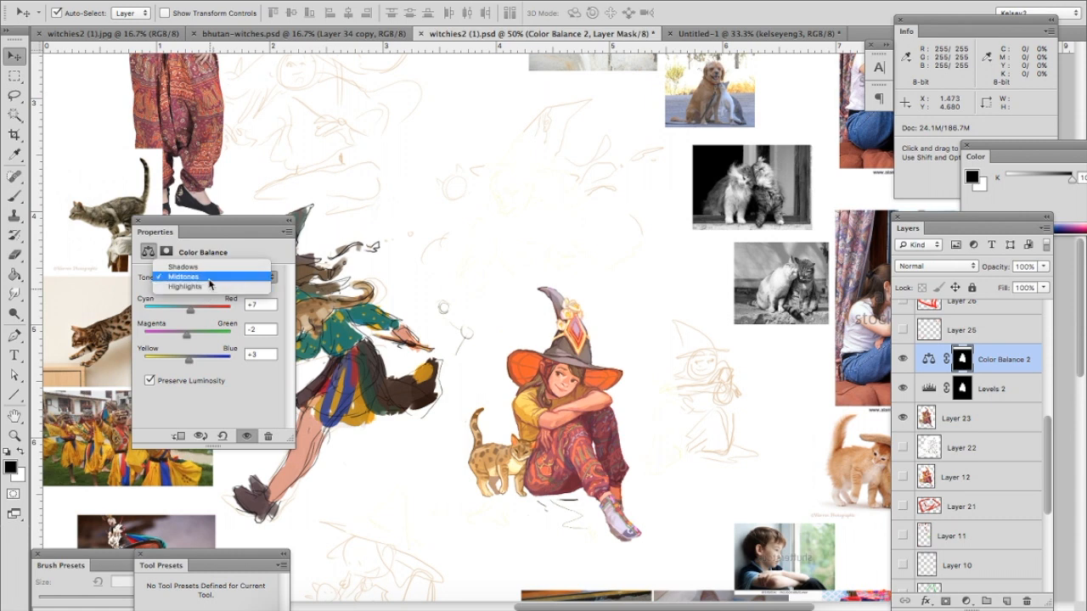
click(209, 290)
drag(192, 311, 196, 338)
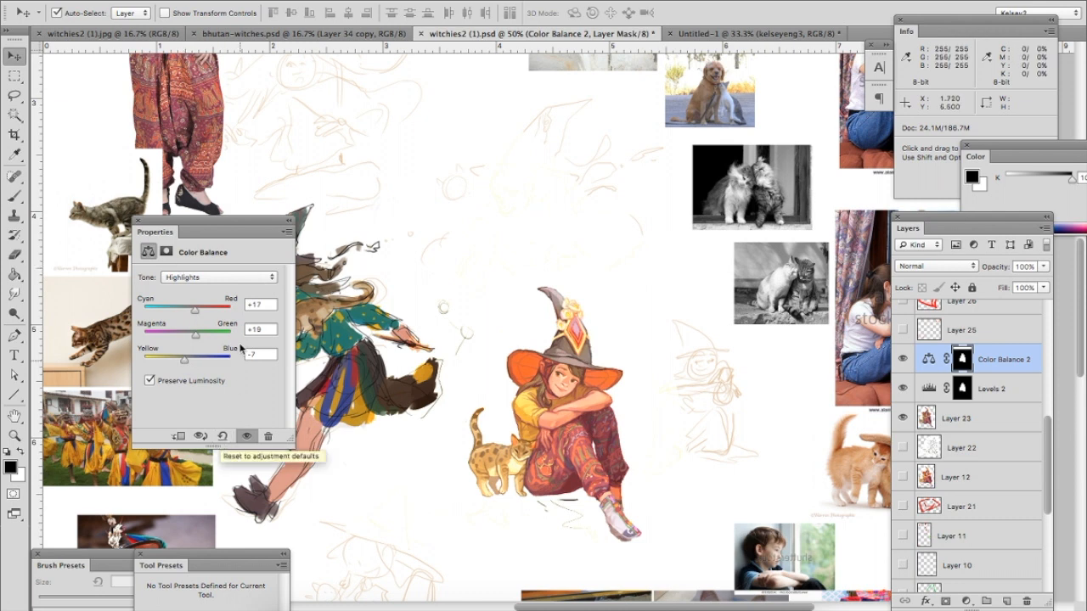
click(242, 280)
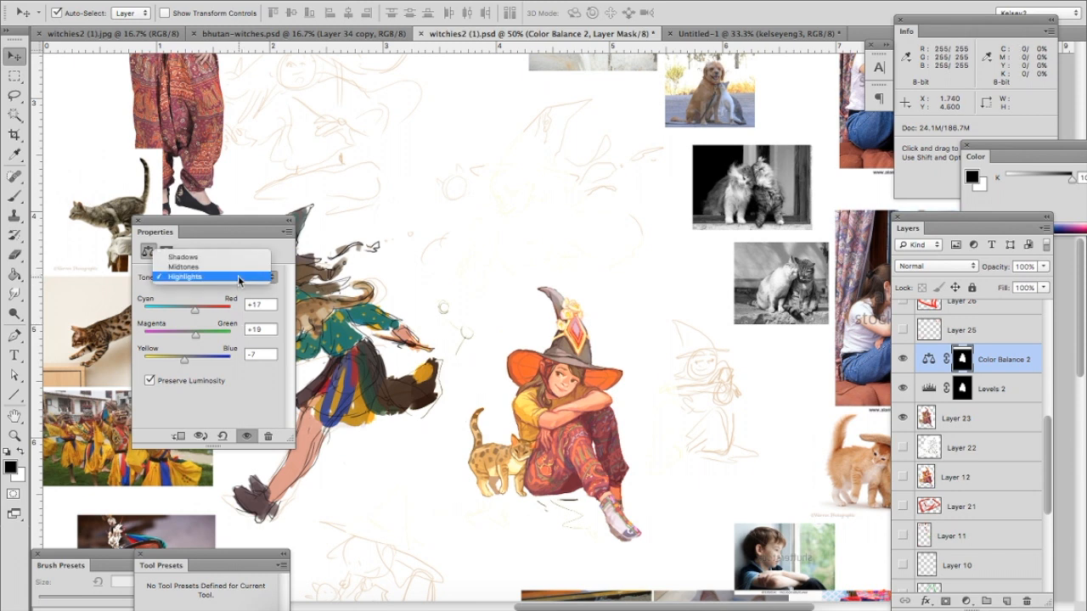
click(235, 258)
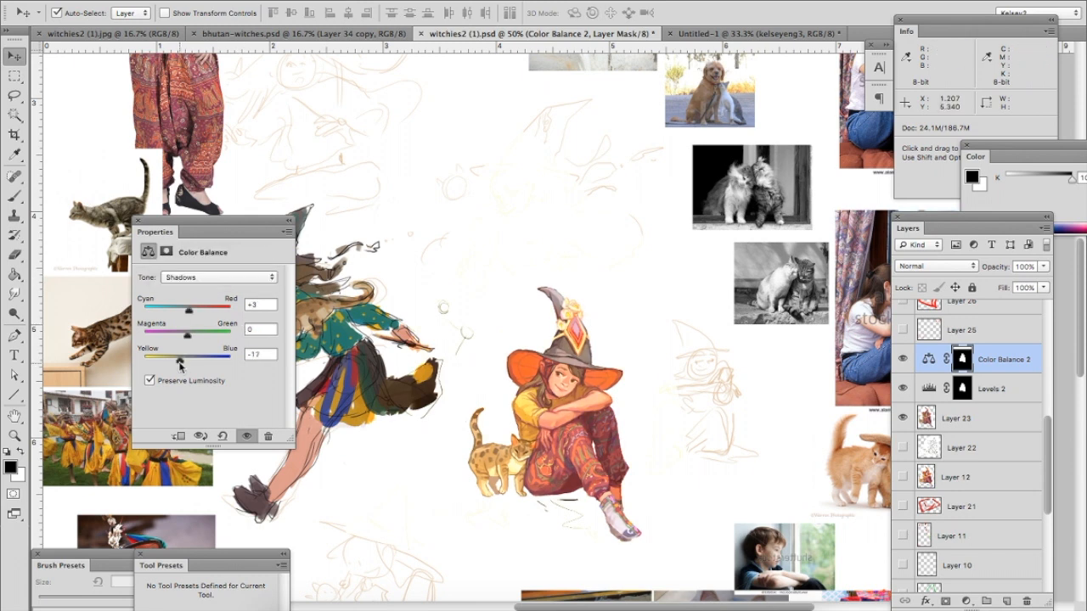
drag(188, 310, 195, 311)
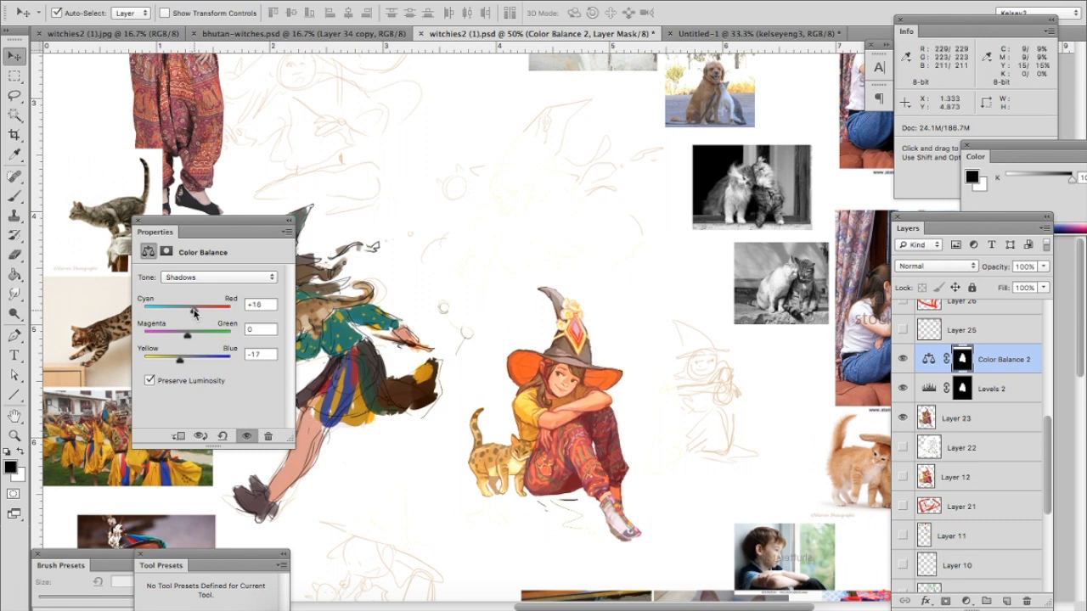
- Add a Hue/Saturation adjustment layer above Color Balance 2 and try saturation and hue shifts on the image
click(227, 1)
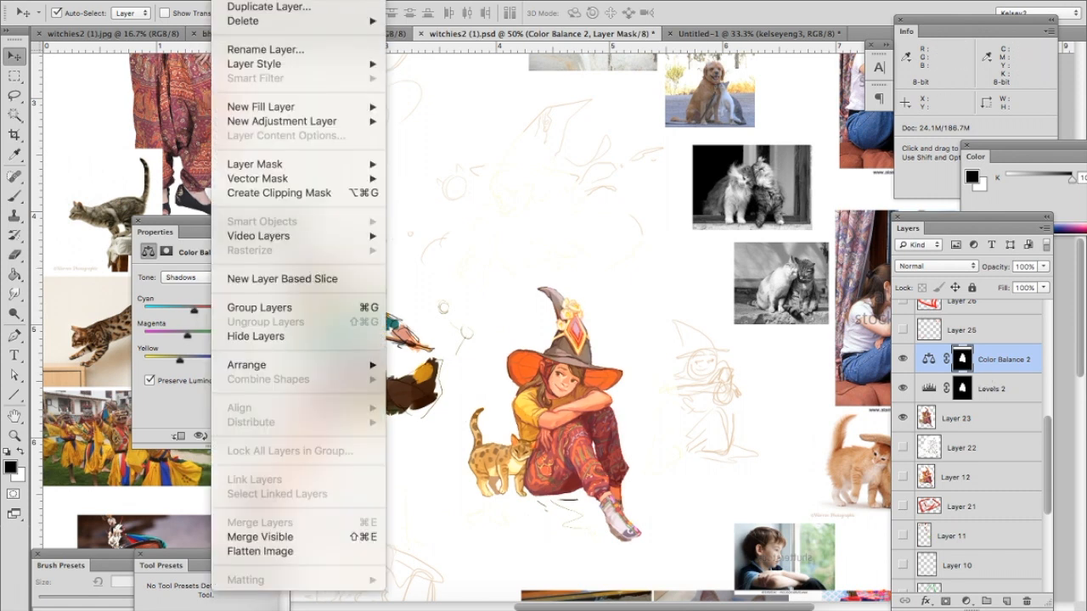
mouse_move(256, 128)
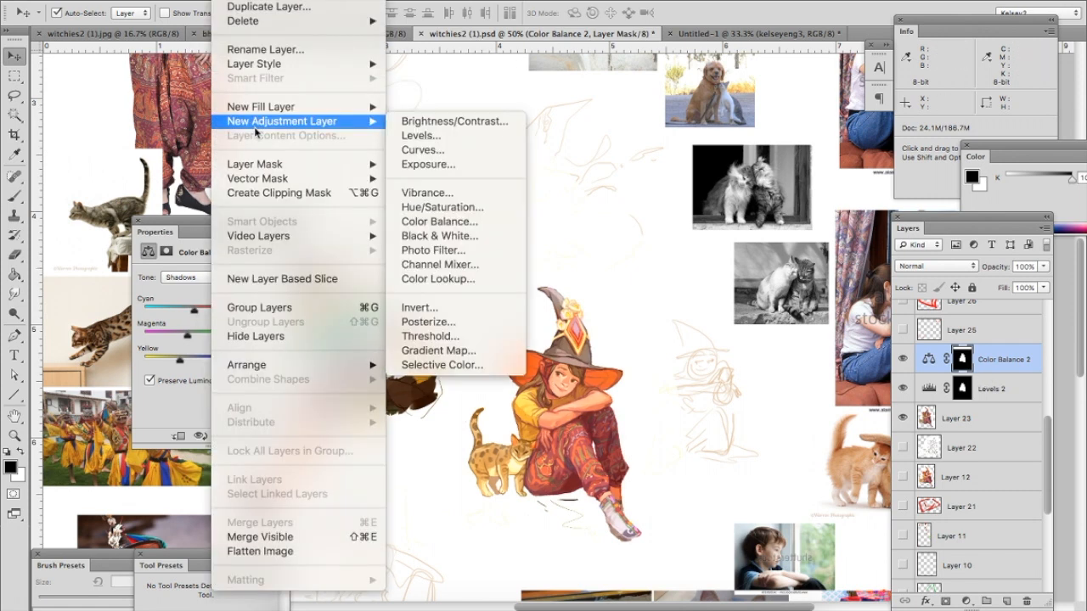
click(500, 206)
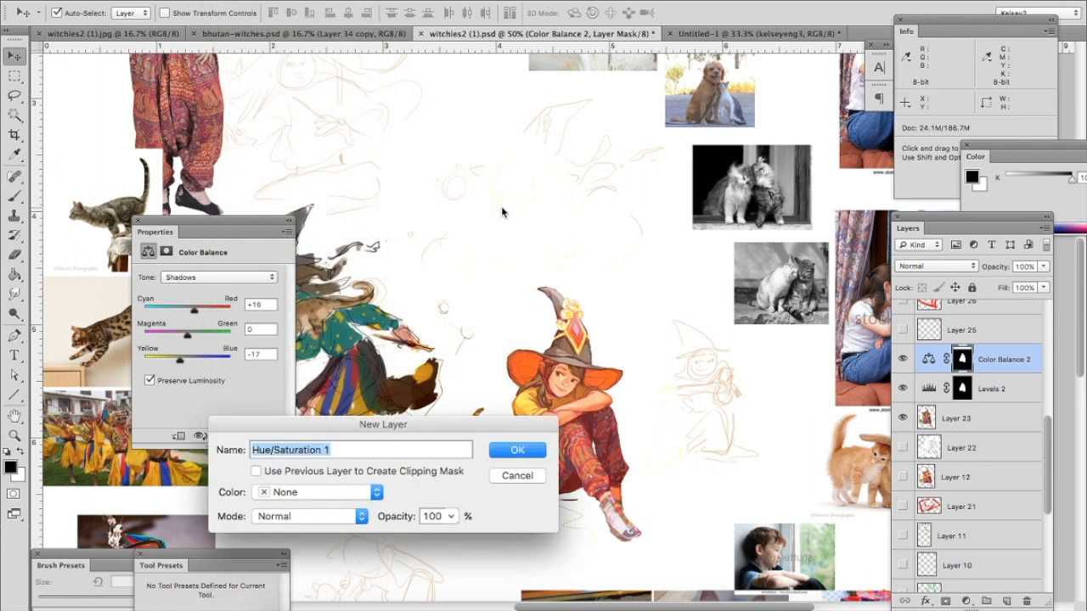
key(Return)
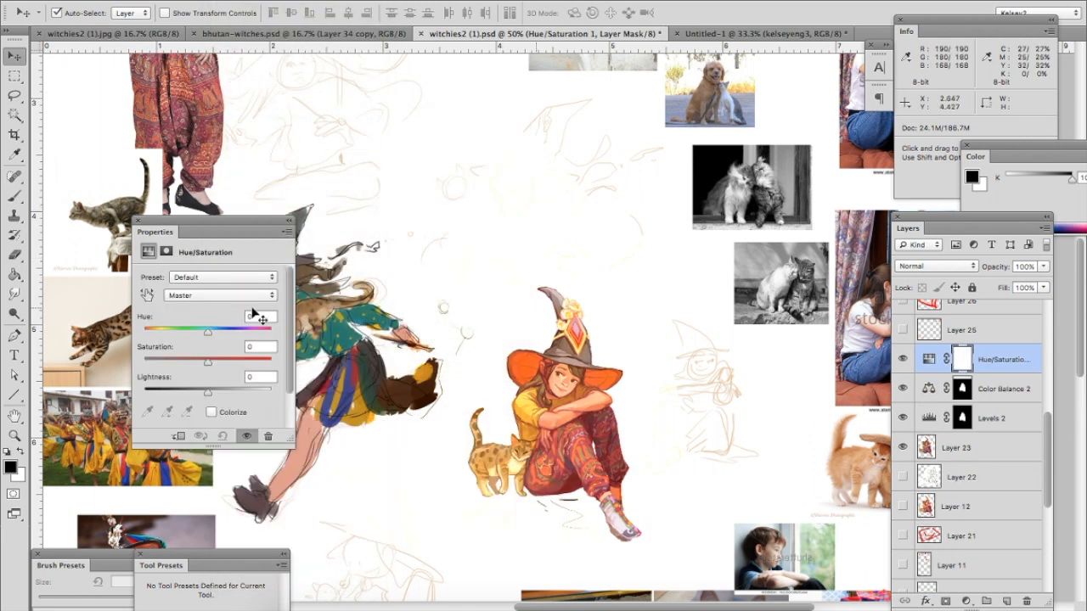
mouse_move(211, 361)
mouse_down()
mouse_move(235, 365)
mouse_move(207, 364)
mouse_up()
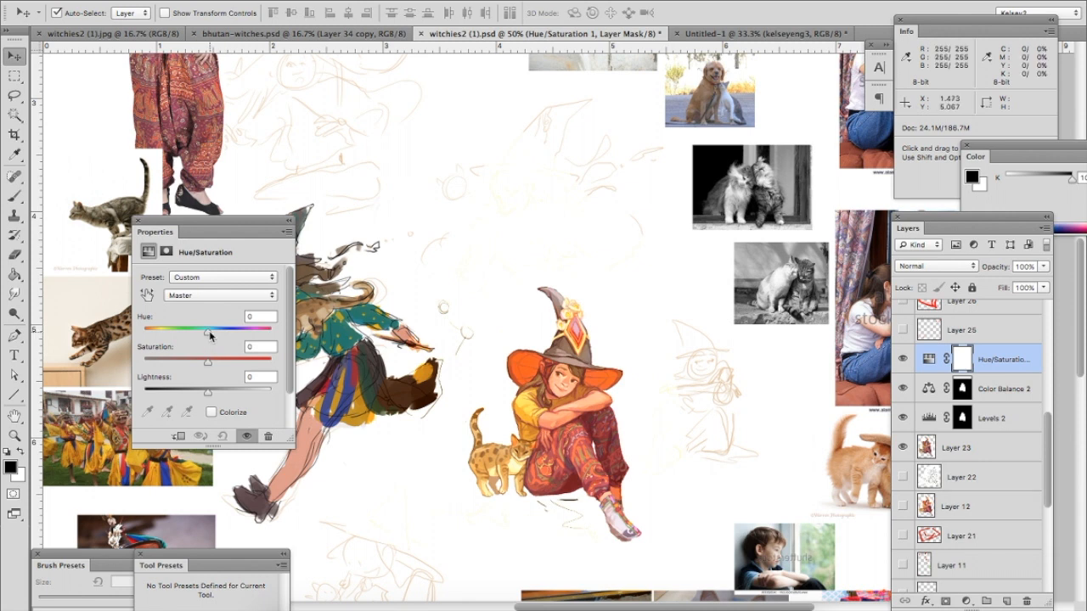
drag(207, 330, 198, 331)
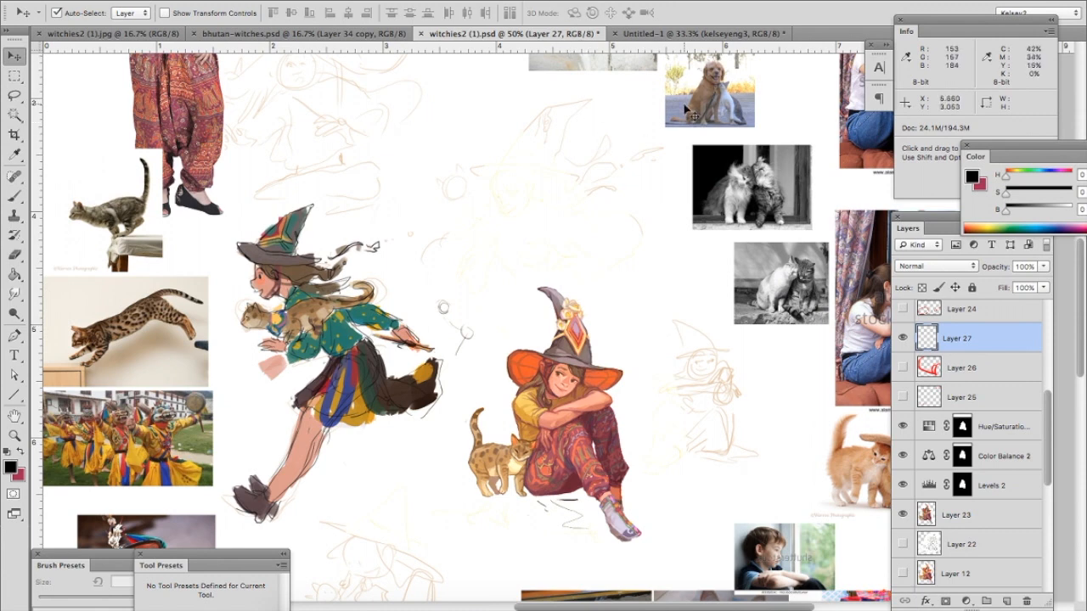
- Switch to the Untitled-1 document with the subscribe message and social media handles
click(641, 34)
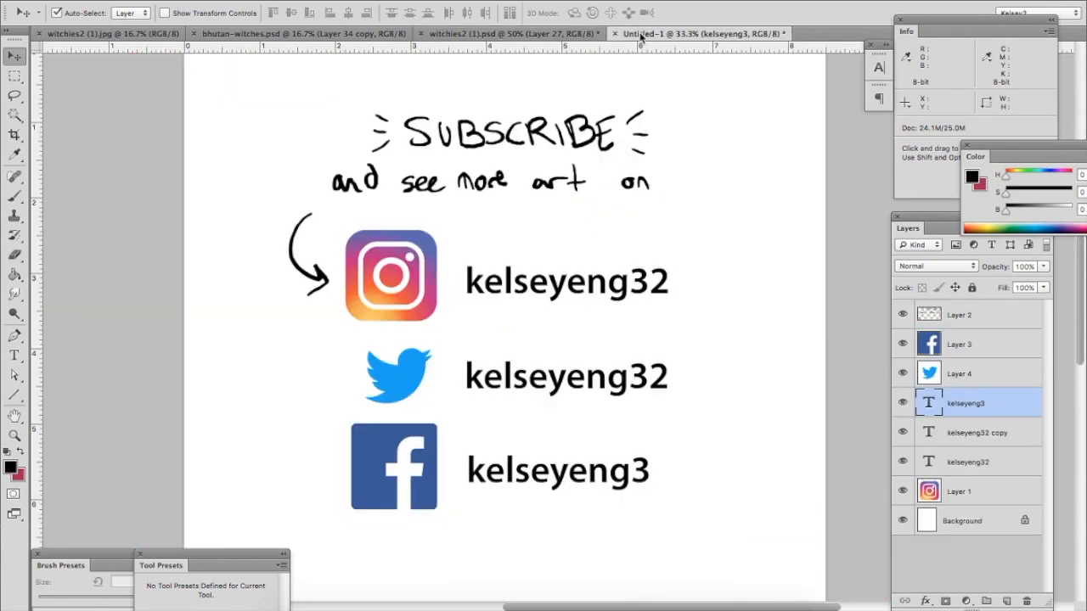